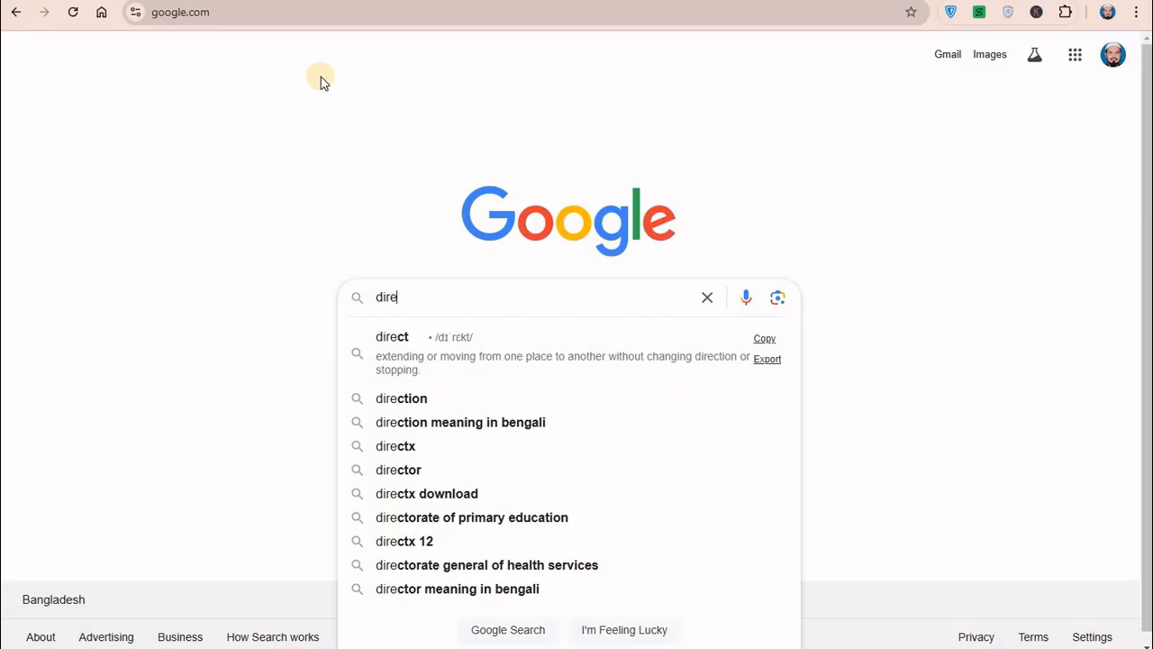
Search Google for "directory submission sites list free"
{"action": "type", "text": "ctory sub"}
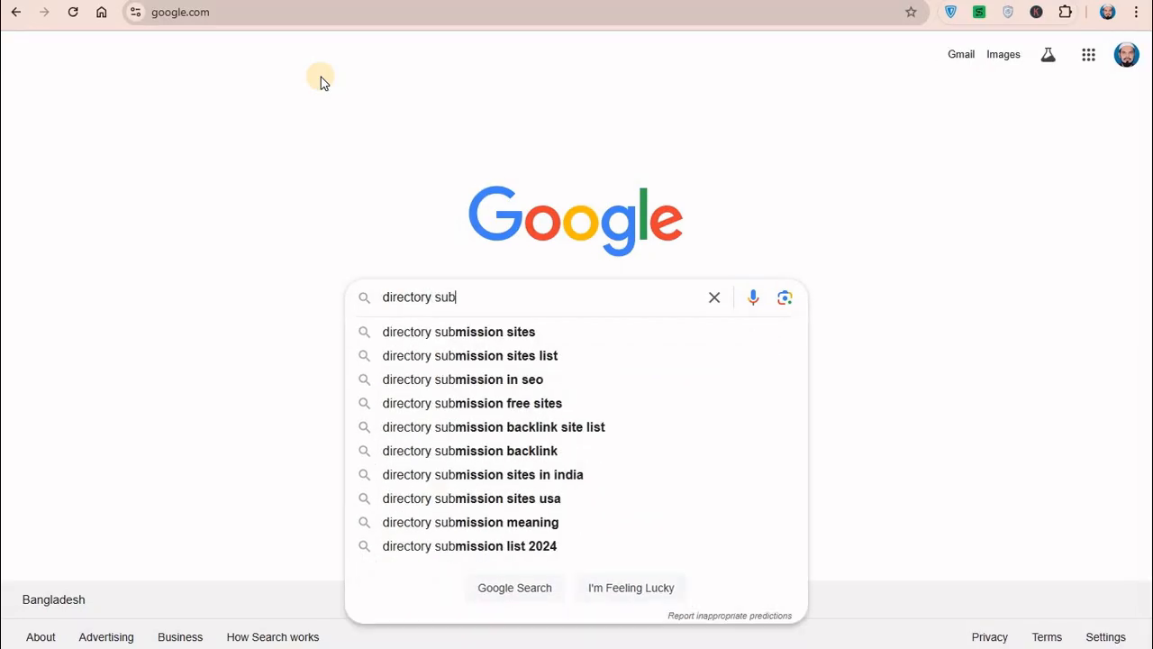
{"action": "type", "text": "mission sites list free"}
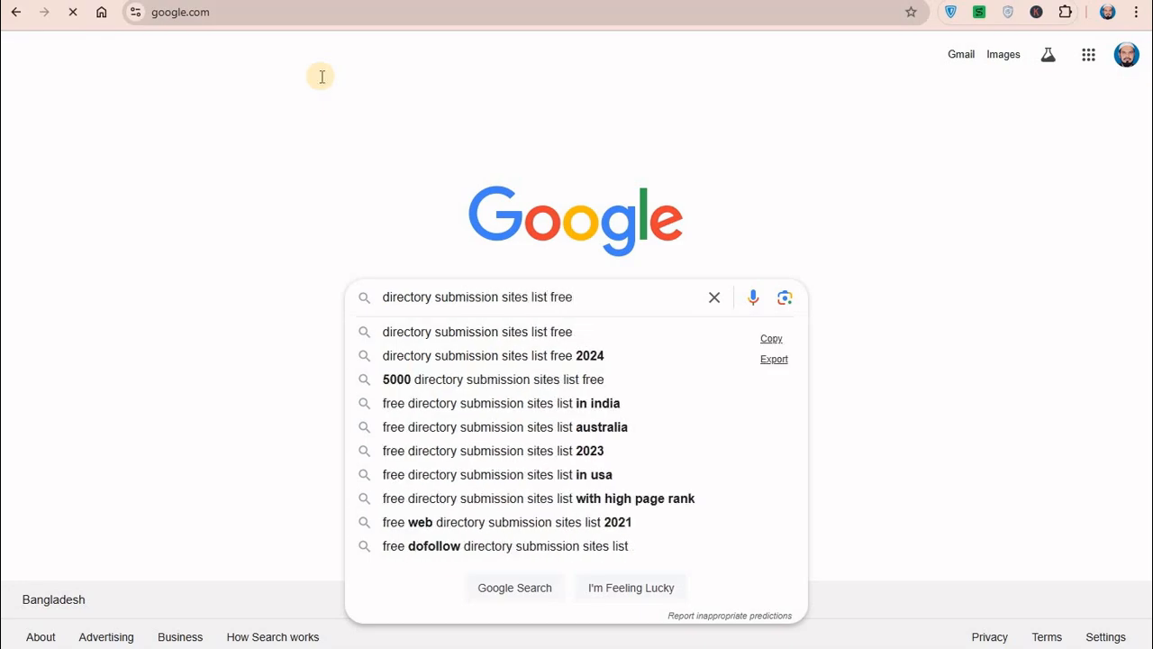
{"action": "key", "text": "Return"}
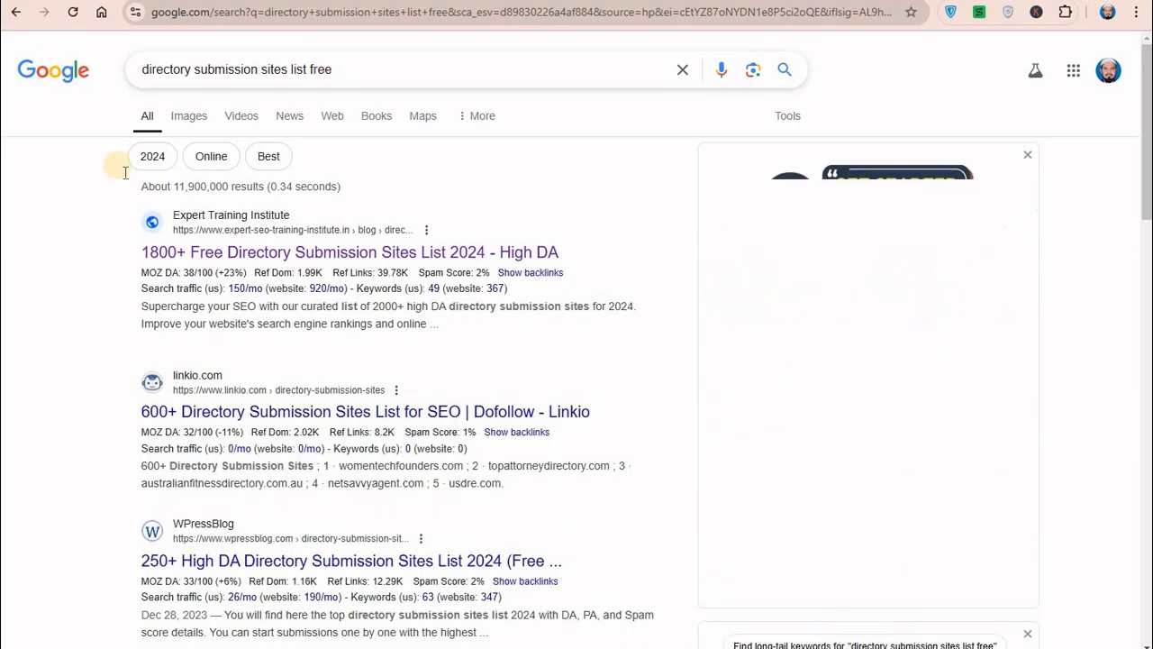
Examine the Google results for free directory submission site lists, including the result count, the search phrase and the result titles
{"action": "left_click_drag", "start_coordinate": [196, 187], "coordinate": [178, 189]}
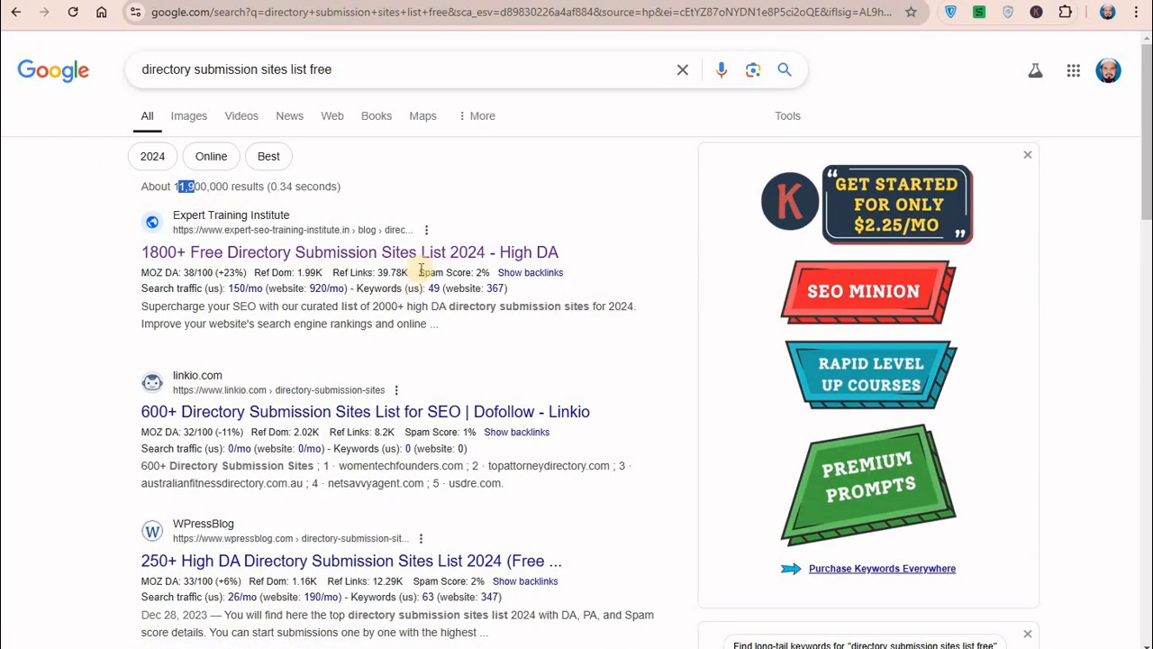
{"action": "left_click", "coordinate": [101, 271]}
{"action": "left_click_drag", "start_coordinate": [144, 69], "coordinate": [423, 80]}
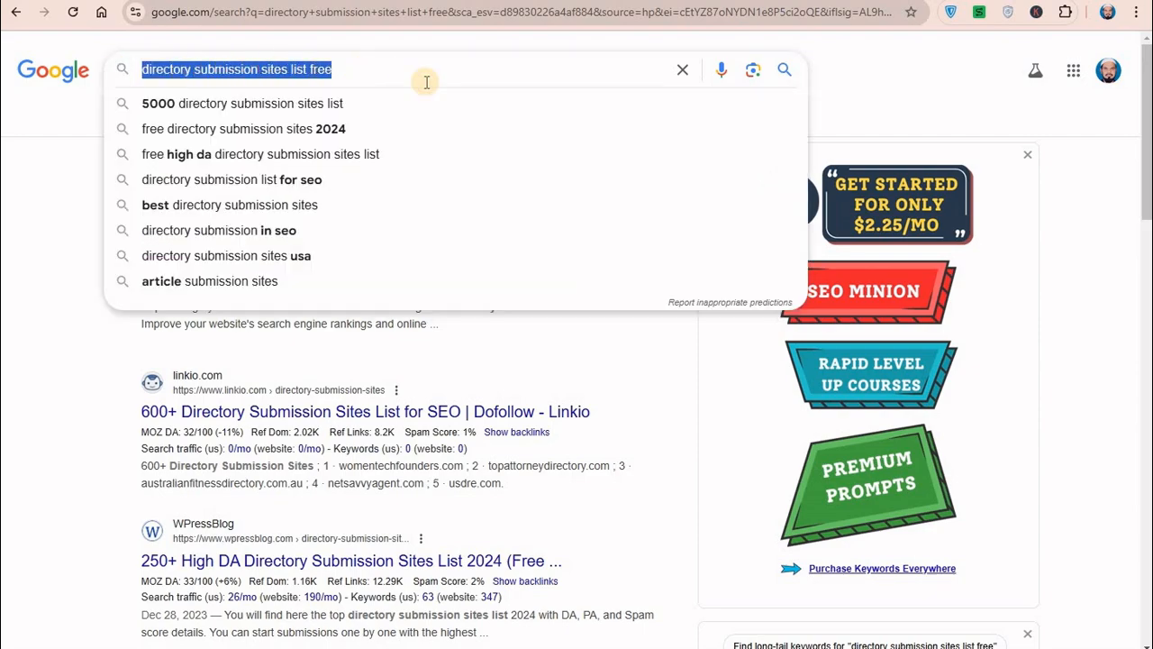
{"action": "left_click", "coordinate": [79, 207]}
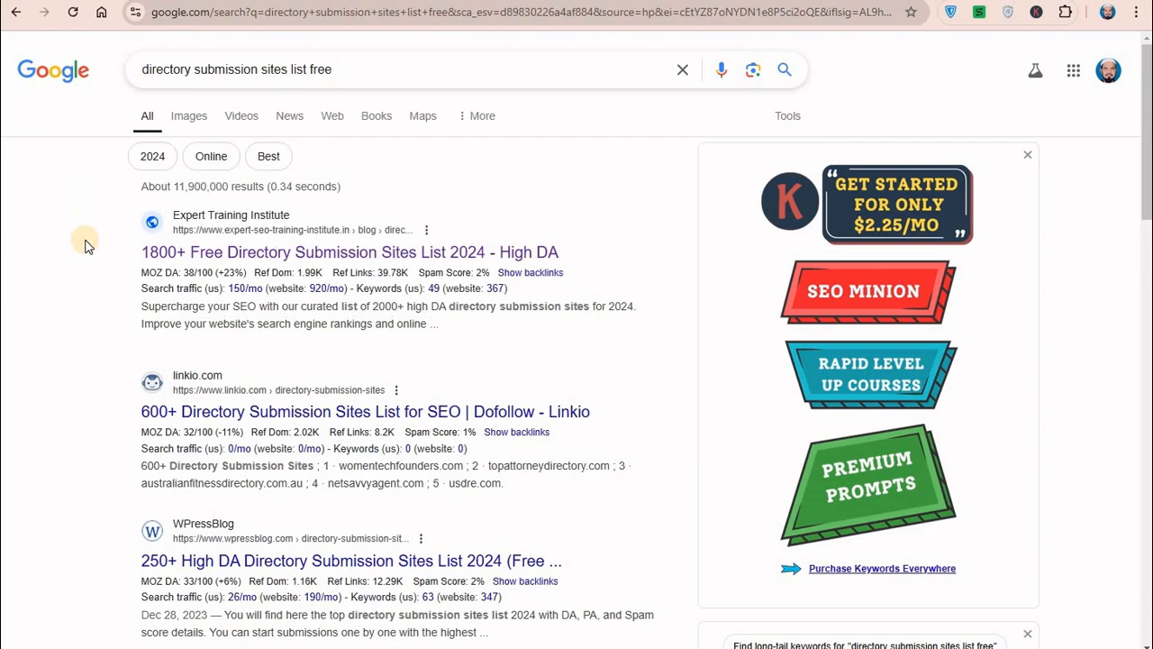
{"action": "left_click_drag", "start_coordinate": [149, 70], "coordinate": [289, 71]}
{"action": "left_click", "coordinate": [158, 422]}
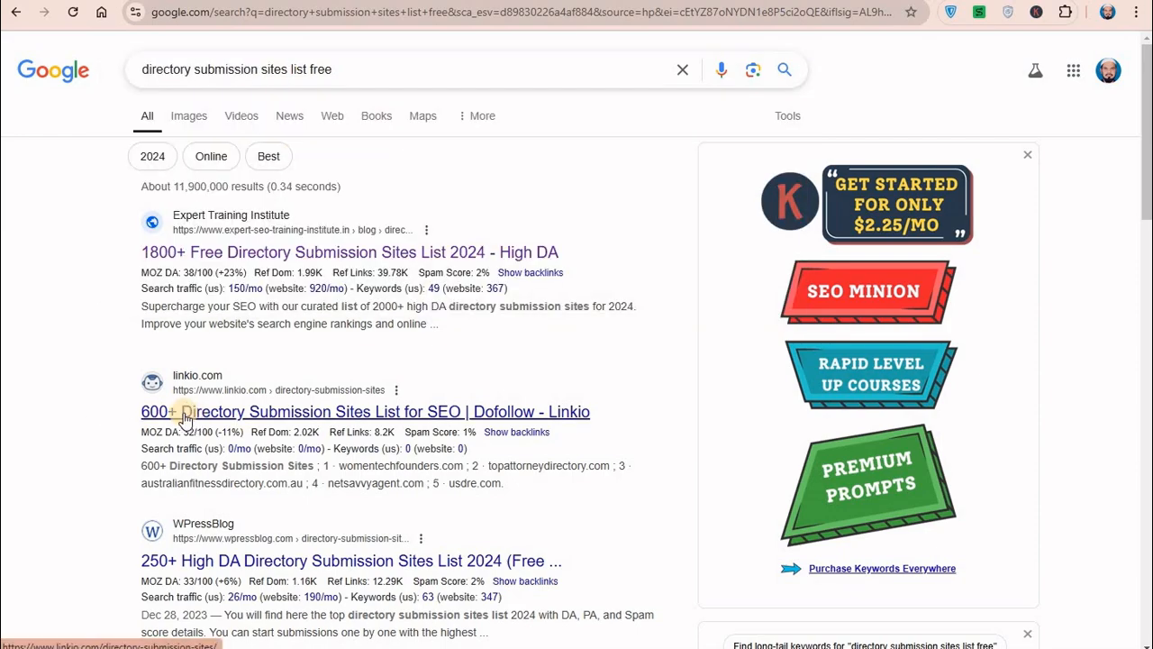
{"action": "left_click_drag", "start_coordinate": [144, 411], "coordinate": [402, 407]}
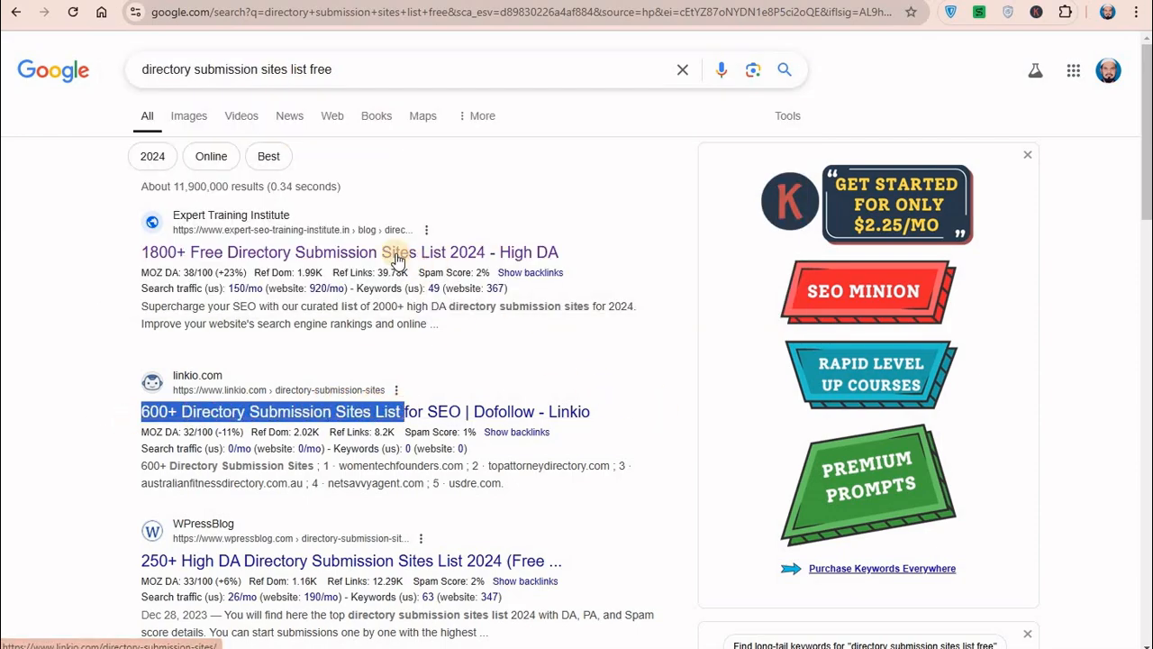
{"action": "scroll", "coordinate": [352, 423], "scroll_direction": "down", "scroll_amount": 15}
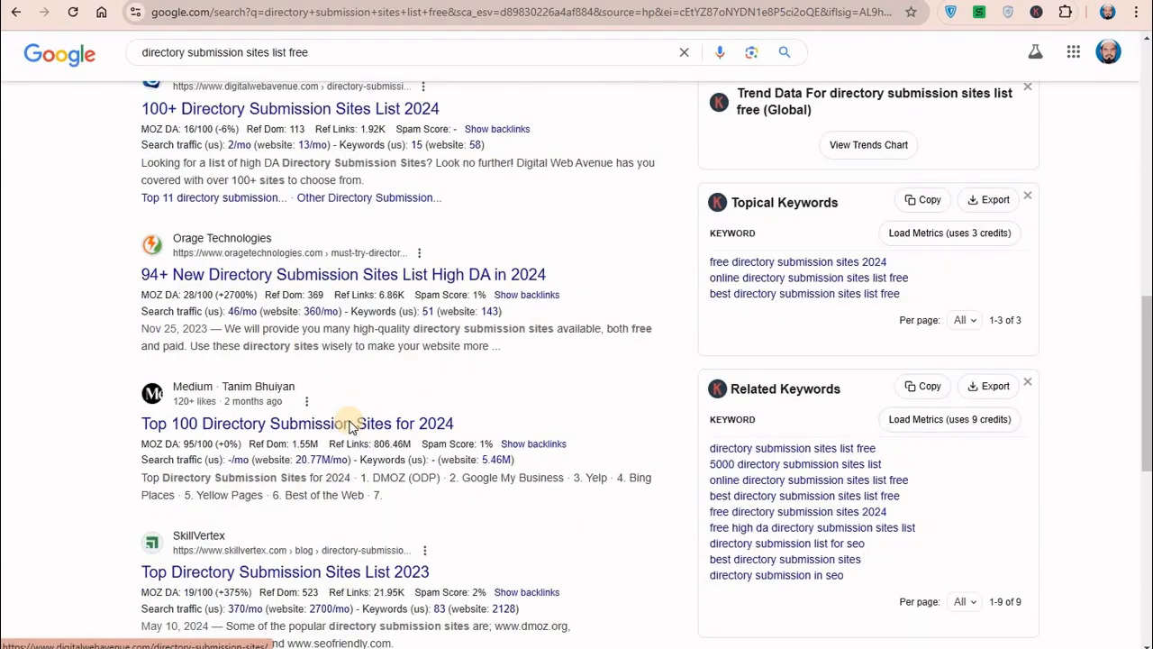
{"action": "scroll", "coordinate": [291, 424], "scroll_direction": "up", "scroll_amount": 4}
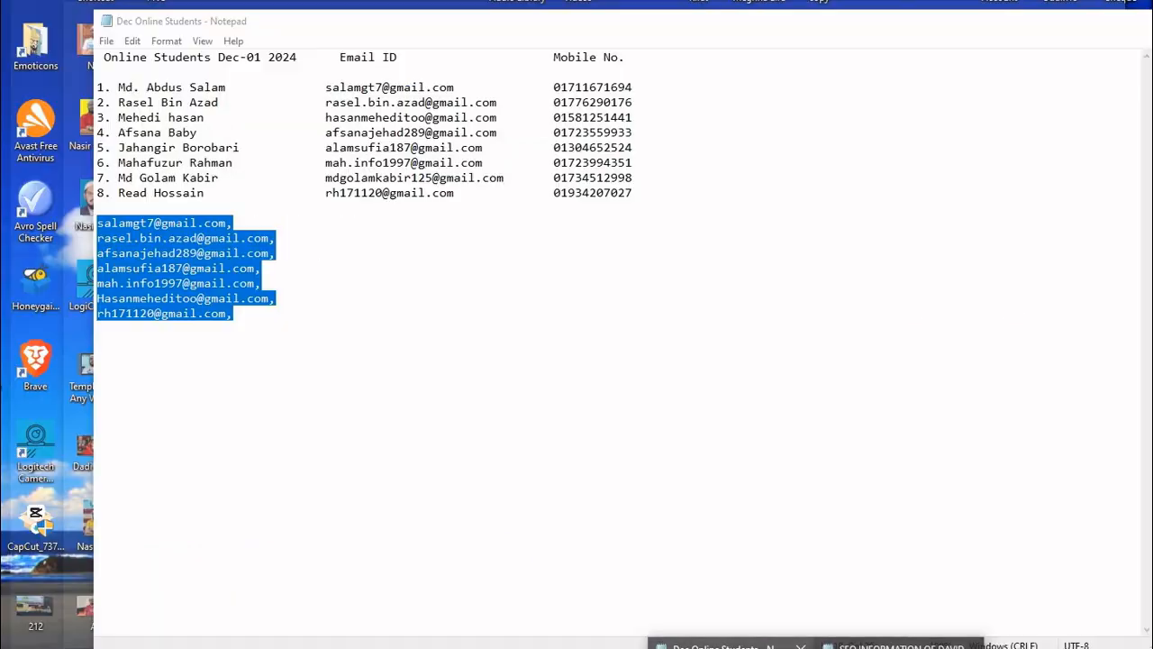
Switch to the SEO information notes in Notepad and add the line "SERP" below the bb code links
{"action": "left_click", "coordinate": [747, 596]}
{"action": "scroll", "coordinate": [747, 596], "scroll_direction": "down", "scroll_amount": 1}
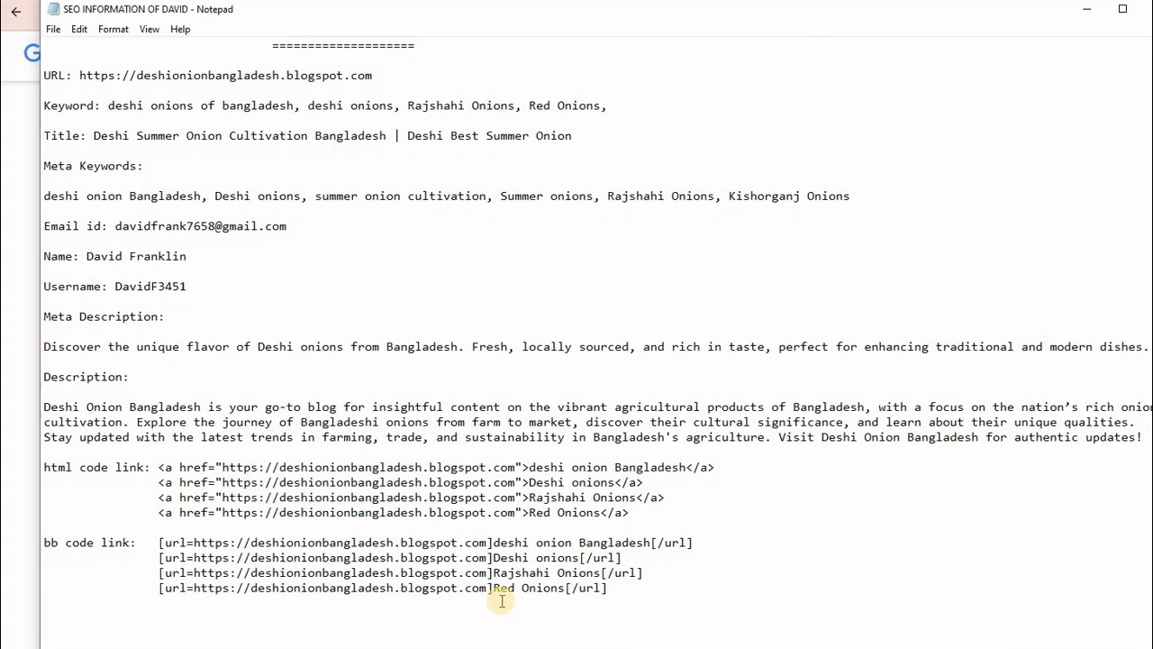
{"action": "left_click", "coordinate": [689, 613]}
{"action": "type", "text": "SERP"}
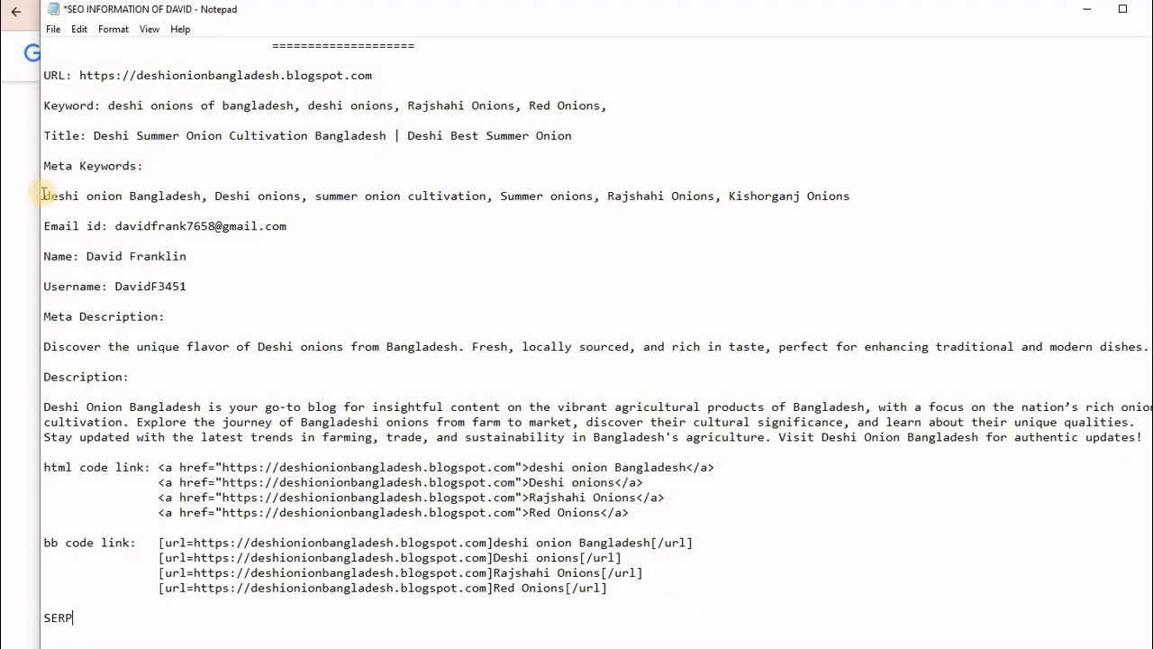
Review the meta keywords, the site URL and the Keyword line in the SEO notes
{"action": "left_click_drag", "start_coordinate": [44, 195], "coordinate": [201, 198]}
{"action": "left_click", "coordinate": [445, 304]}
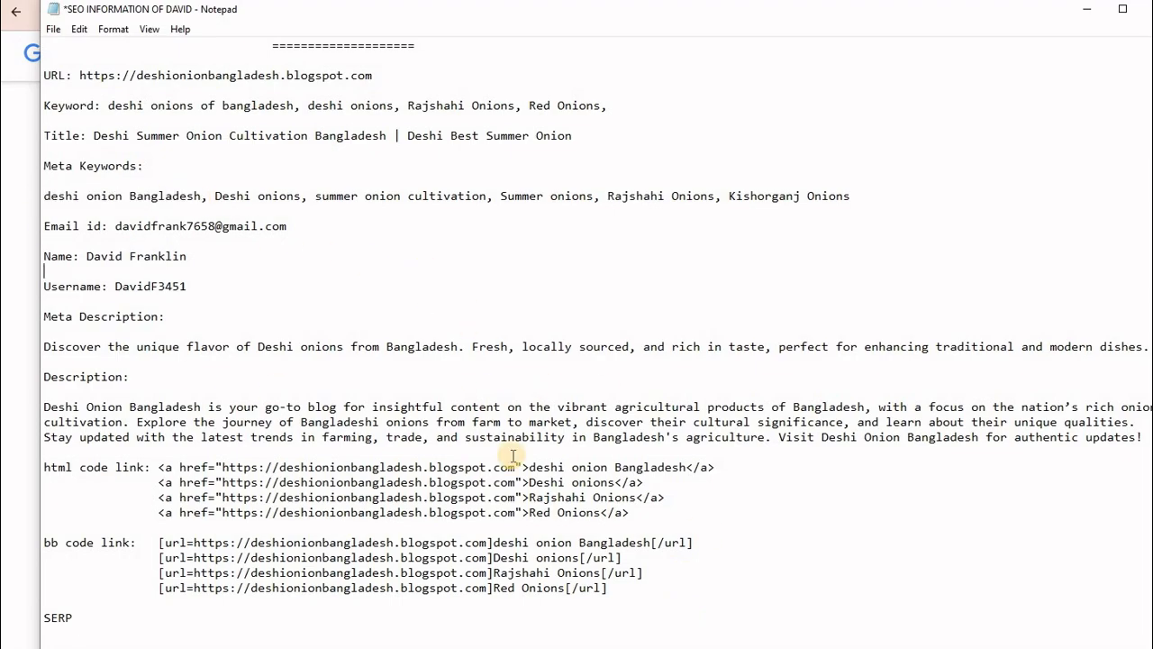
{"action": "scroll", "coordinate": [513, 455], "scroll_direction": "up", "scroll_amount": 1}
{"action": "left_click_drag", "start_coordinate": [79, 90], "coordinate": [373, 90]}
{"action": "left_click_drag", "start_coordinate": [108, 121], "coordinate": [756, 128]}
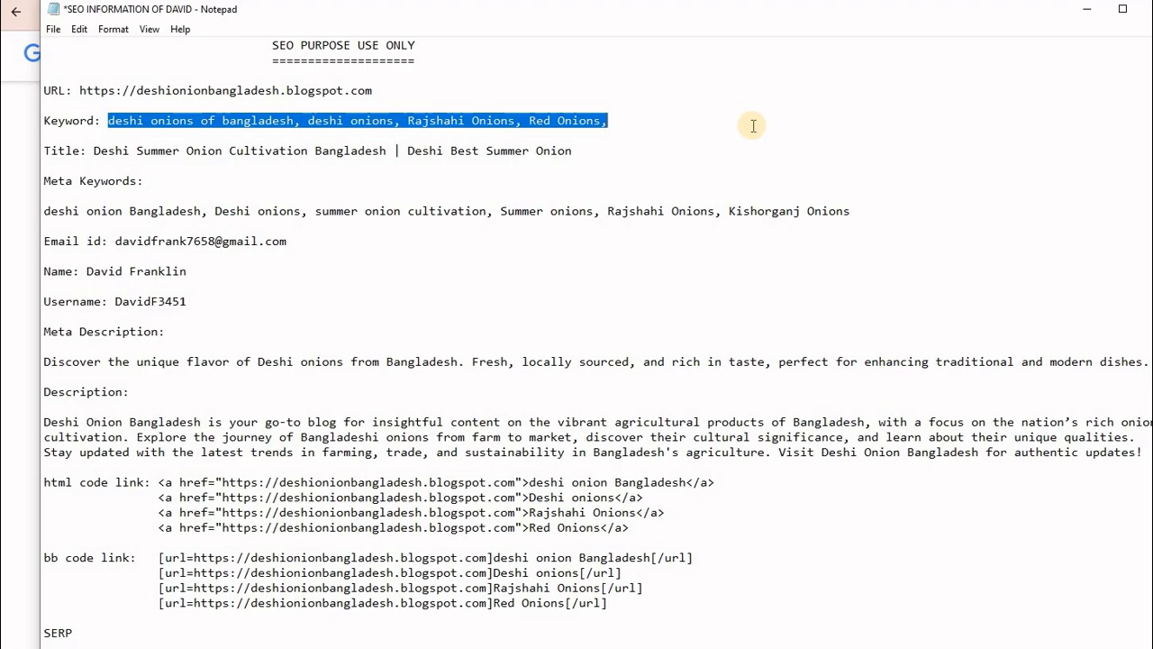
{"action": "left_click_drag", "start_coordinate": [79, 90], "coordinate": [380, 90]}
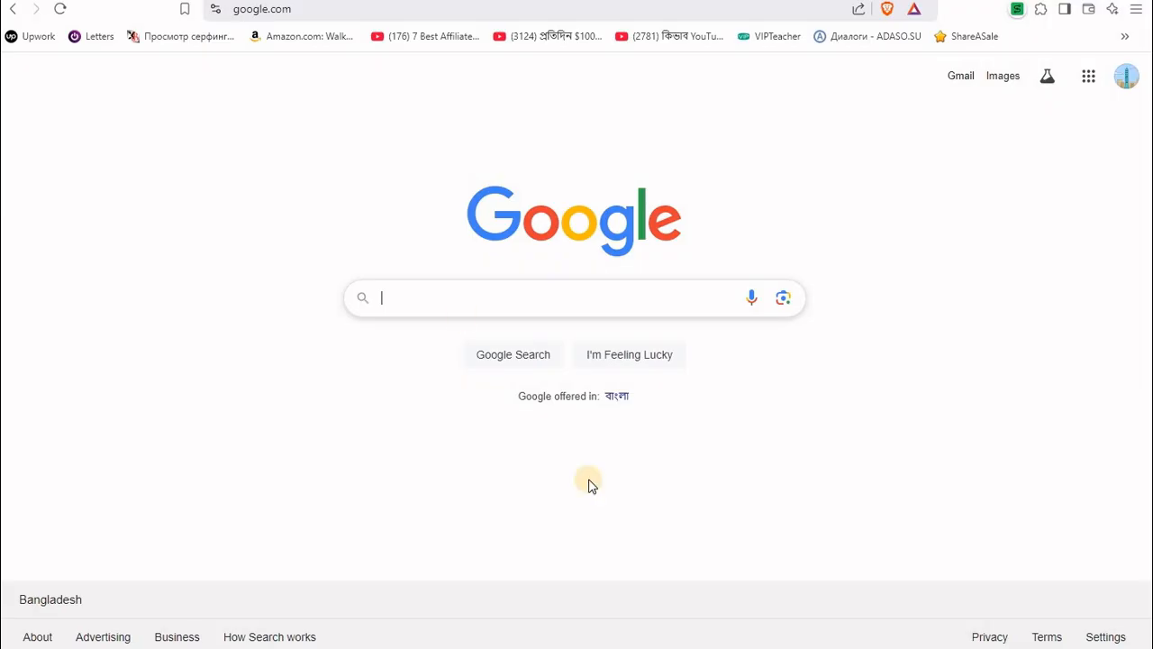
Switch to the Brave browser, open seorch.net and go to its SEO Check form
{"action": "left_click", "coordinate": [413, 13]}
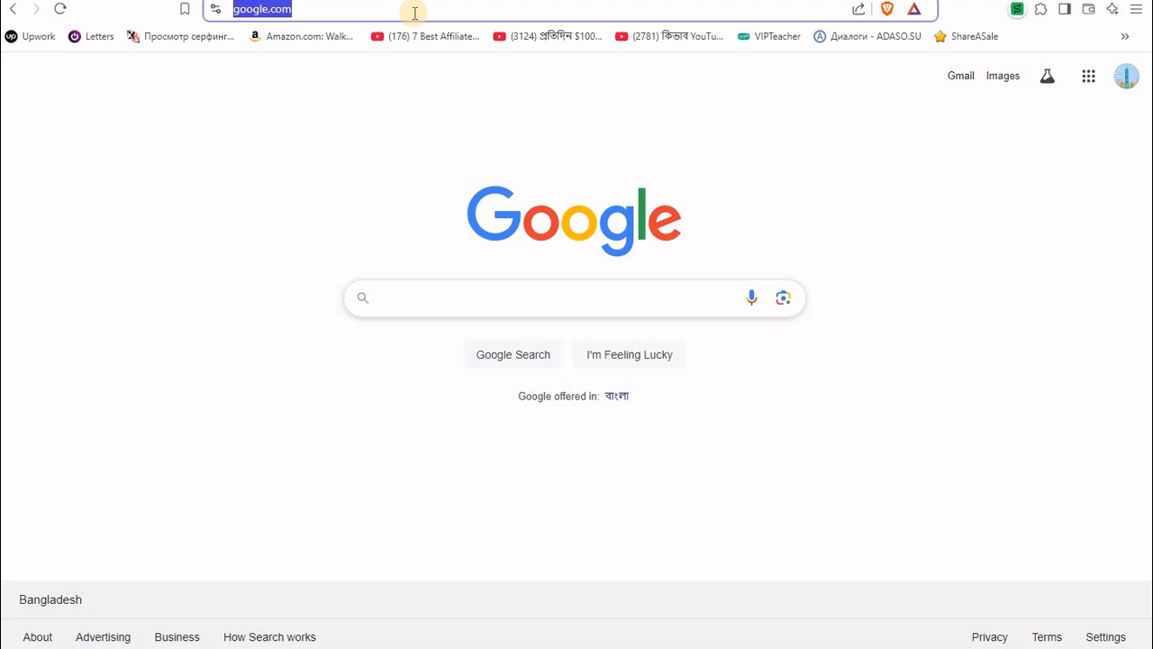
{"action": "type", "text": "seo"}
{"action": "key", "text": "Return"}
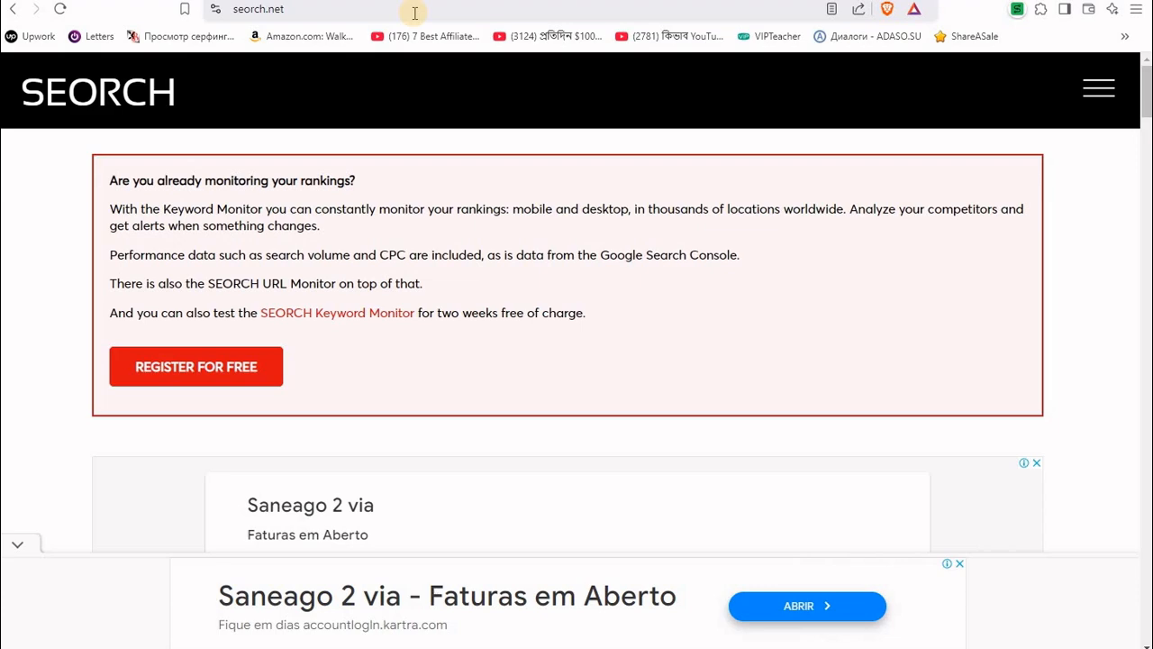
{"action": "left_click", "coordinate": [292, 12]}
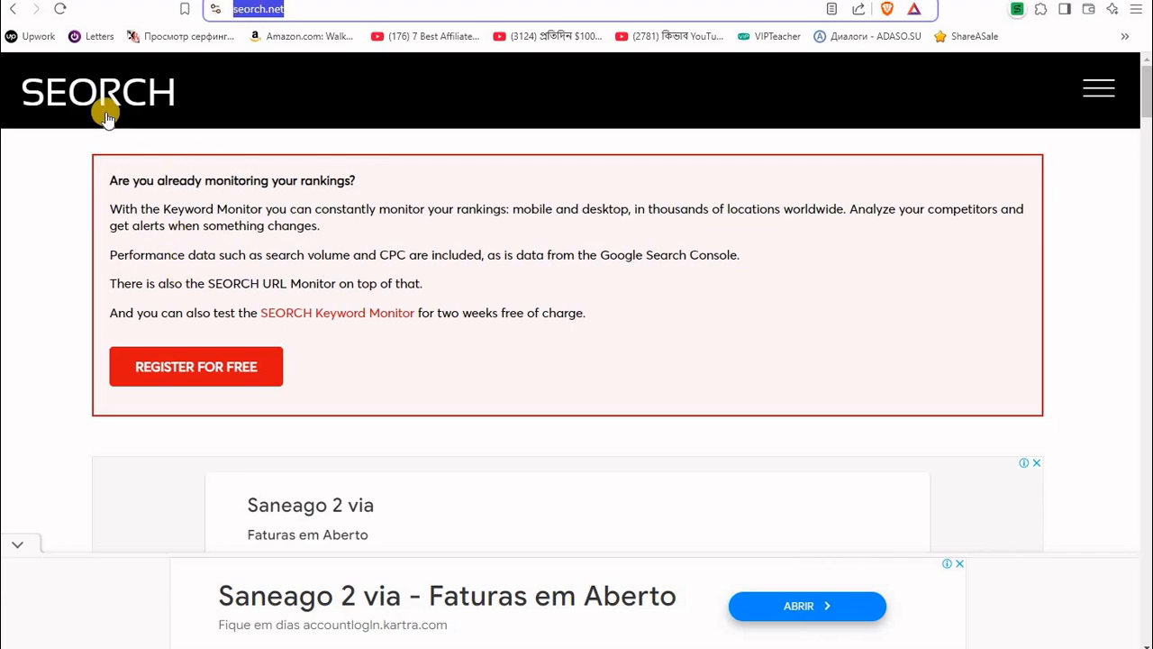
{"action": "scroll", "coordinate": [450, 303], "scroll_direction": "down", "scroll_amount": 5}
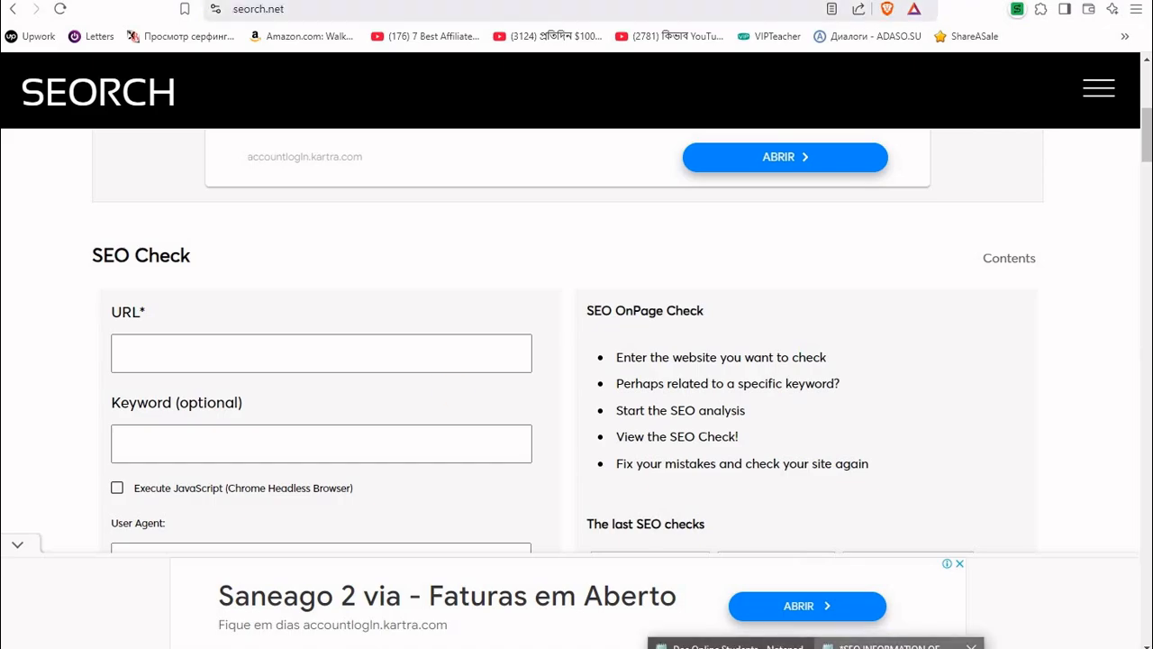
{"action": "key", "text": "alt+Tab"}
{"action": "right_click", "coordinate": [221, 88]}
{"action": "left_click", "coordinate": [243, 144]}
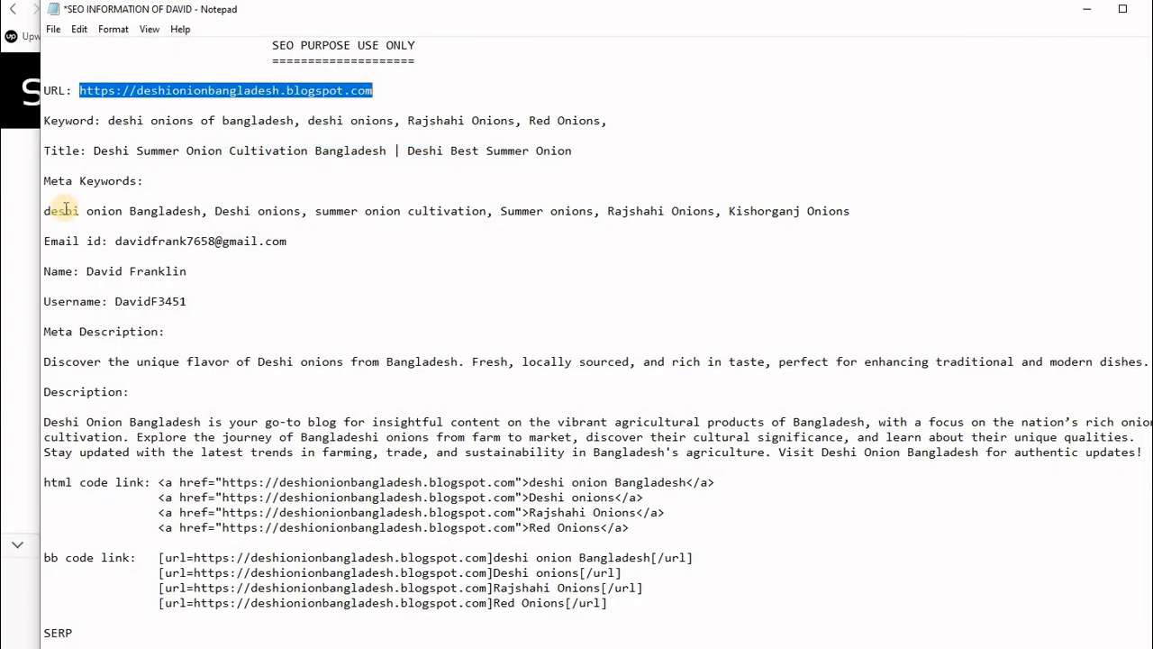
{"action": "left_click", "coordinate": [21, 246]}
{"action": "scroll", "coordinate": [306, 265], "scroll_direction": "down", "scroll_amount": 1}
{"action": "left_click", "coordinate": [171, 248]}
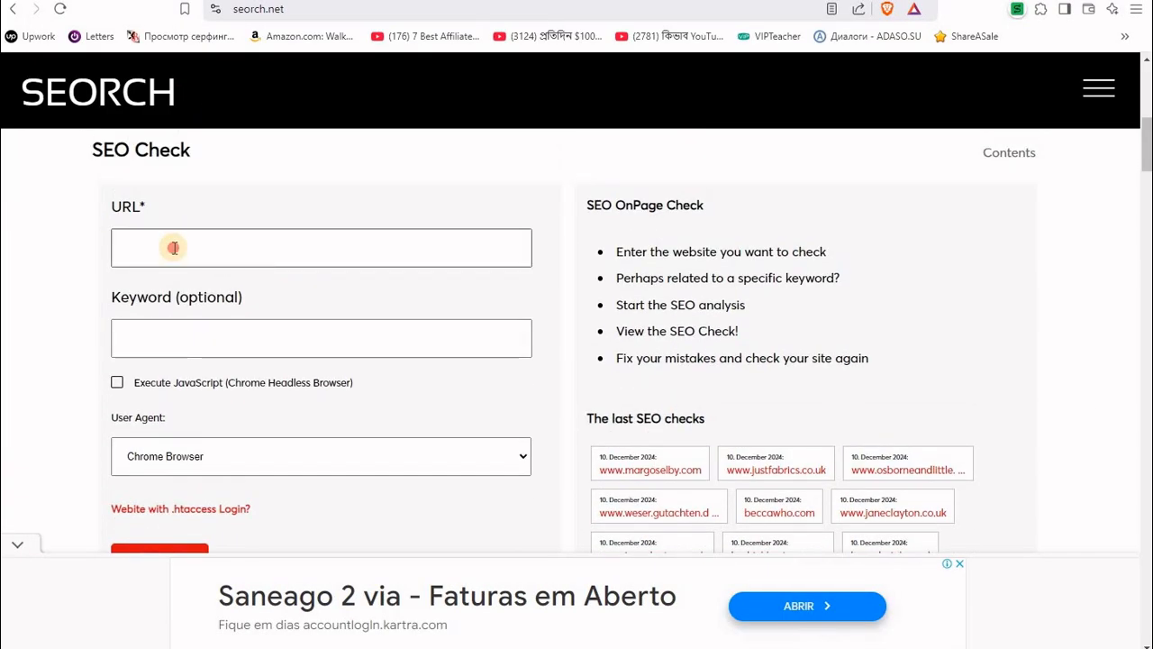
{"action": "right_click", "coordinate": [174, 252]}
{"action": "left_click", "coordinate": [206, 404]}
{"action": "left_click", "coordinate": [60, 281]}
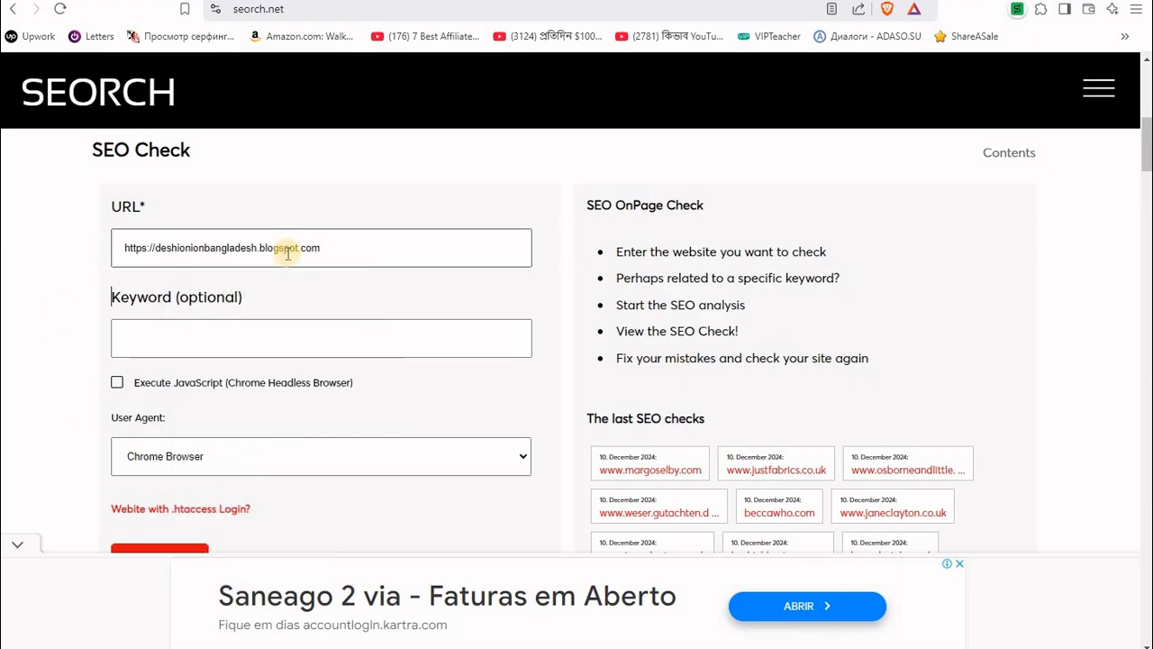
Copy the Keyword line "deshi onions of bangladesh, deshi onions, Rajshahi Onions, Red Onions," from the Notepad notes
{"action": "left_click", "coordinate": [144, 338]}
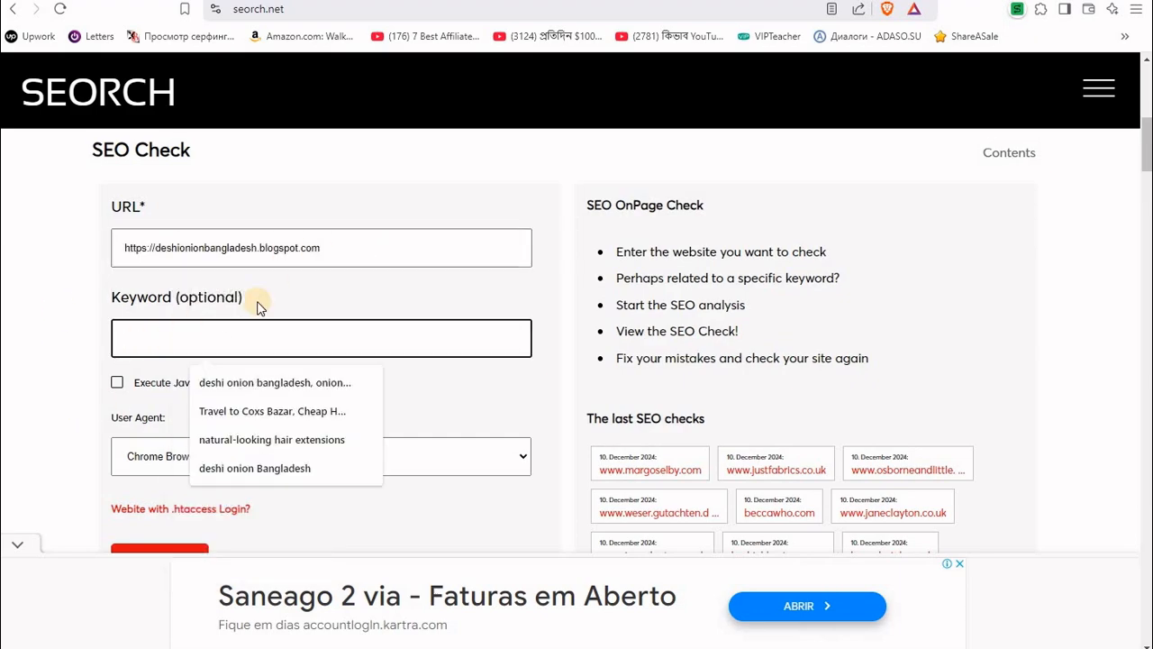
{"action": "key", "text": "alt+Tab"}
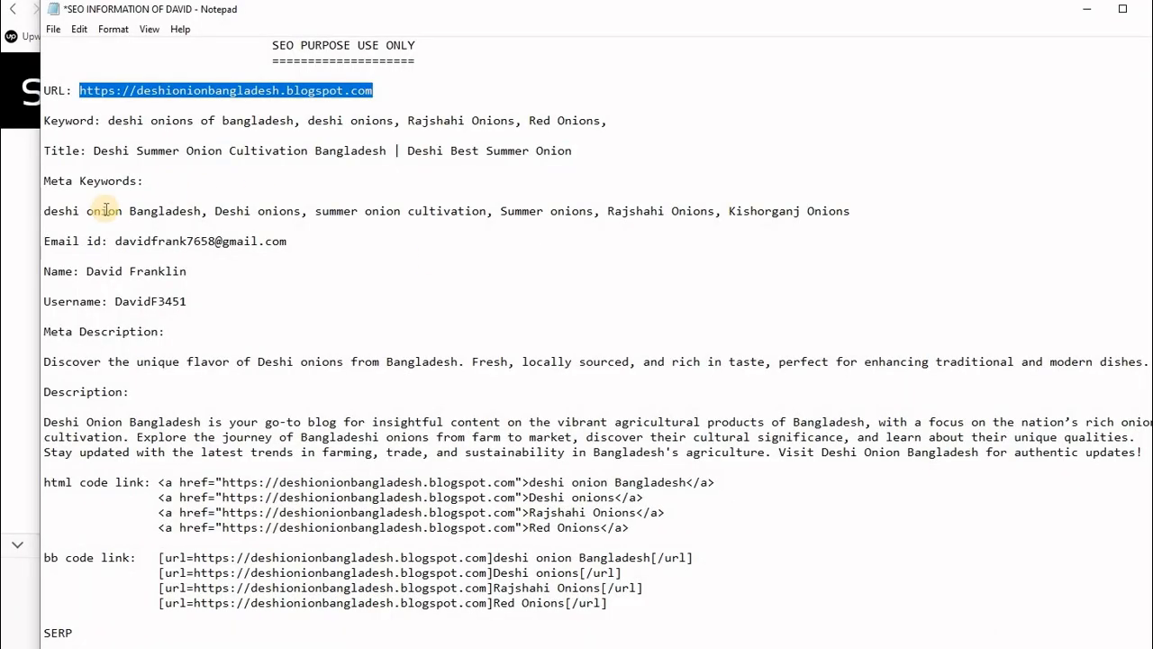
{"action": "left_click_drag", "start_coordinate": [43, 211], "coordinate": [282, 209]}
{"action": "left_click", "coordinate": [214, 158]}
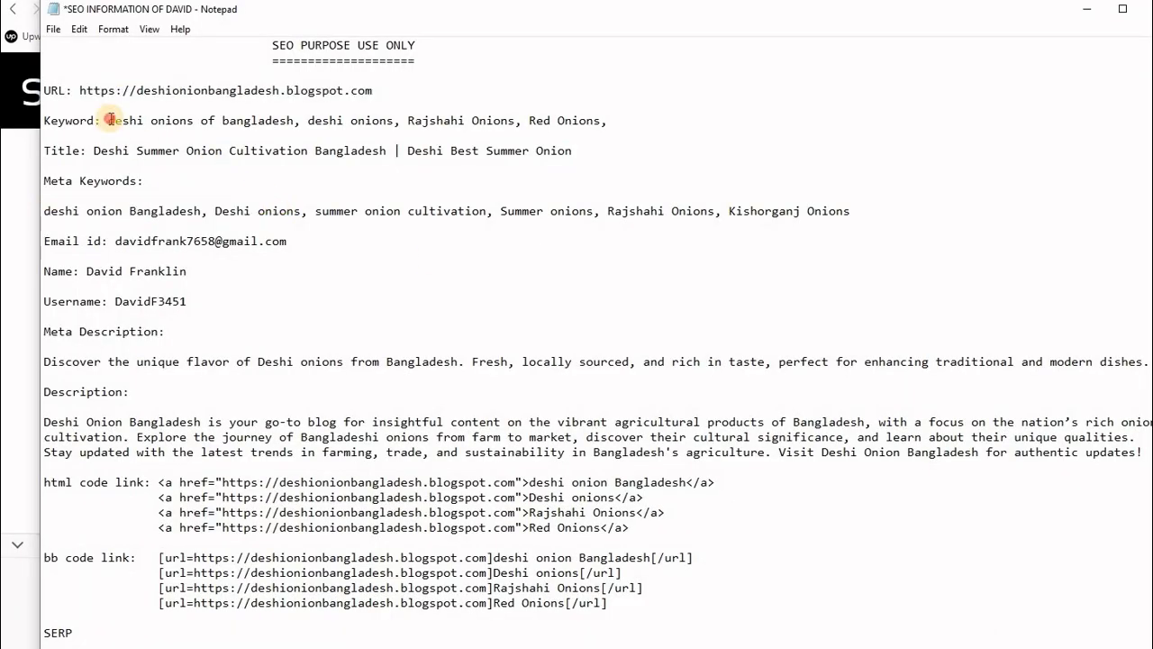
{"action": "left_click_drag", "start_coordinate": [108, 120], "coordinate": [608, 120]}
{"action": "right_click", "coordinate": [407, 118]}
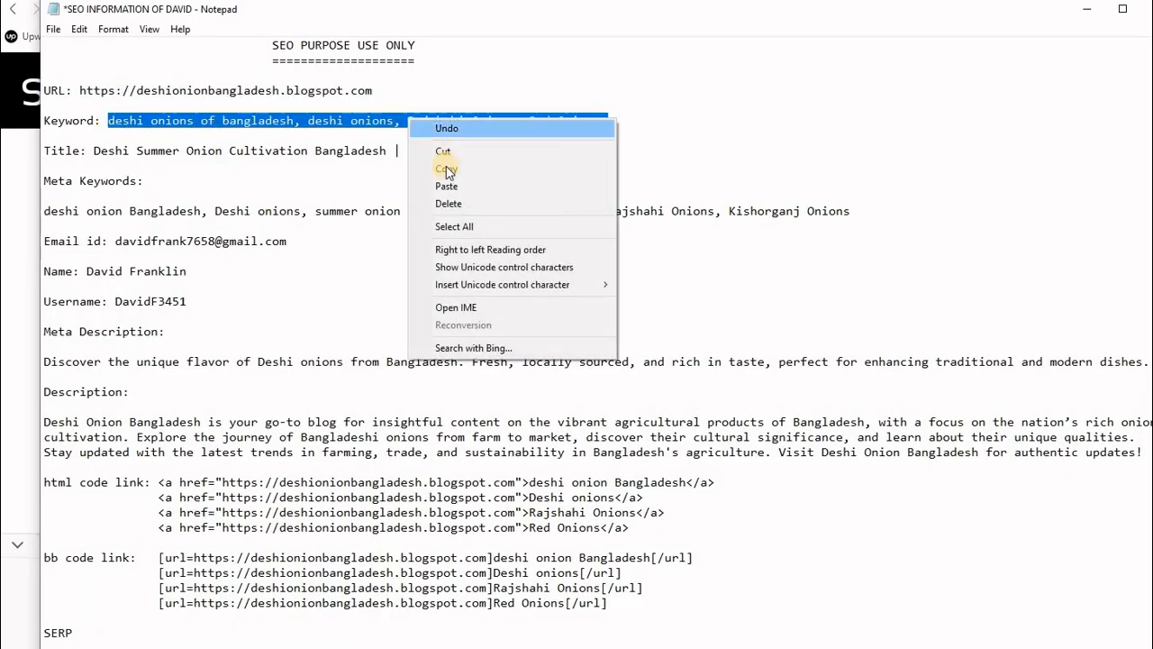
{"action": "left_click", "coordinate": [446, 168]}
Paste the copied keywords into the optional Keyword field on seorch.net and start the SEO check
{"action": "left_click", "coordinate": [25, 272]}
{"action": "left_click", "coordinate": [154, 337]}
{"action": "right_click", "coordinate": [154, 337]}
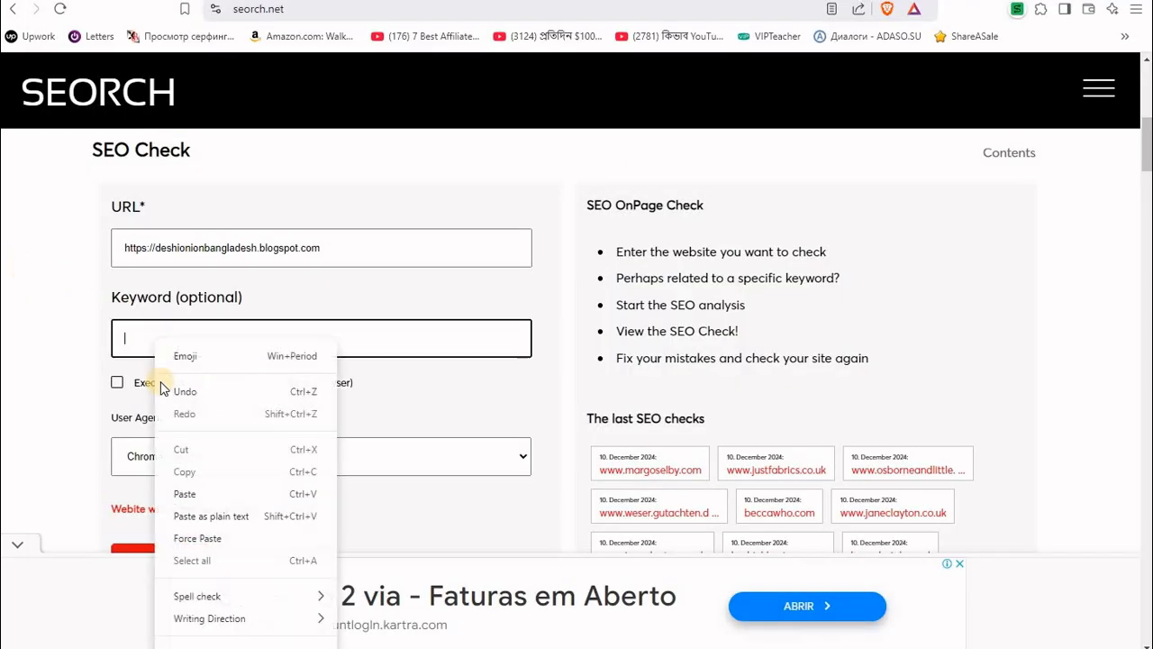
{"action": "left_click", "coordinate": [185, 495]}
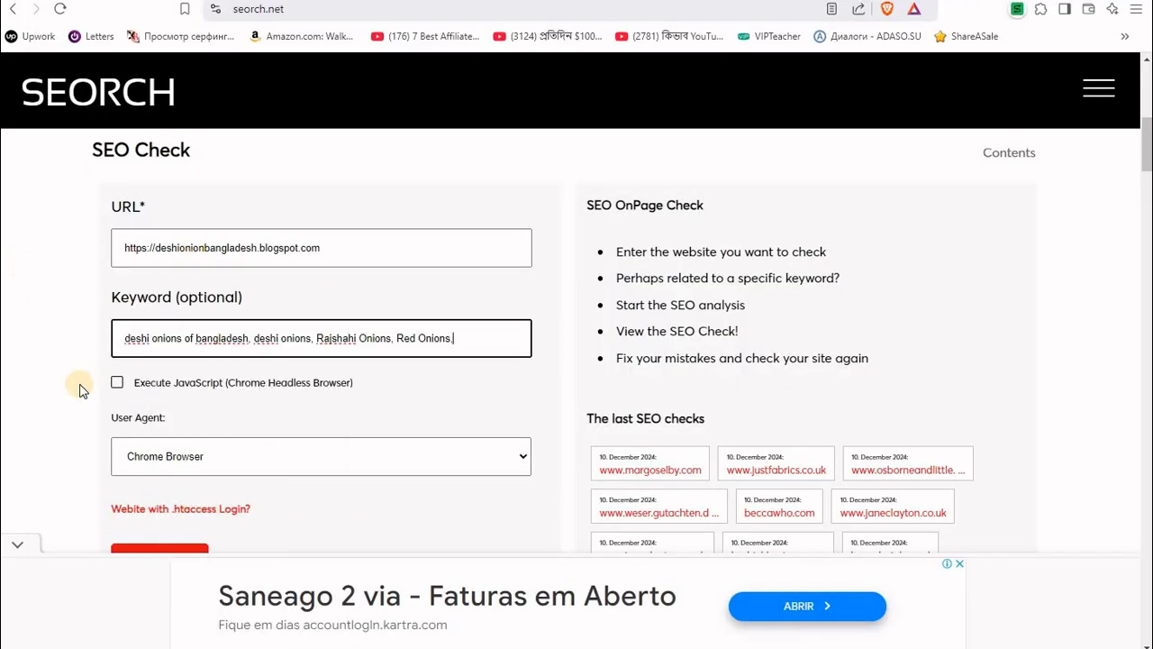
{"action": "scroll", "coordinate": [132, 349], "scroll_direction": "down", "scroll_amount": 3}
{"action": "left_click", "coordinate": [158, 297]}
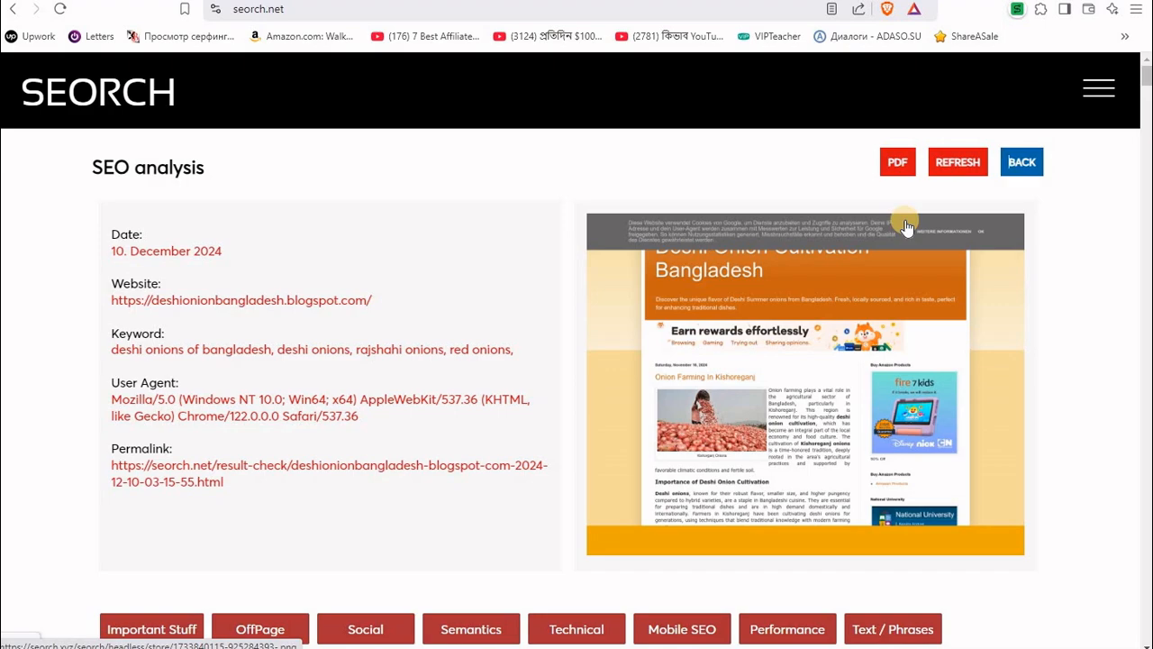
Review the SEO analysis header, checking the report date, website address and submitted keywords
{"action": "left_click_drag", "start_coordinate": [81, 170], "coordinate": [217, 177]}
{"action": "scroll", "coordinate": [541, 367], "scroll_direction": "down", "scroll_amount": 1}
{"action": "scroll", "coordinate": [589, 368], "scroll_direction": "up", "scroll_amount": 1}
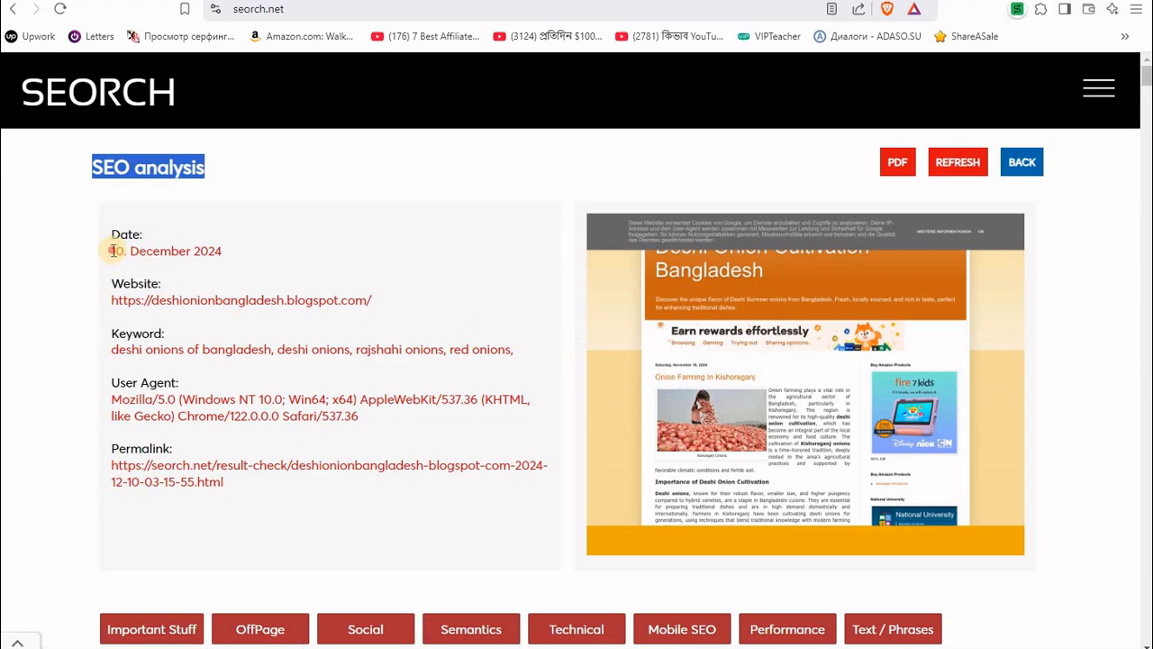
{"action": "left_click_drag", "start_coordinate": [112, 251], "coordinate": [259, 328]}
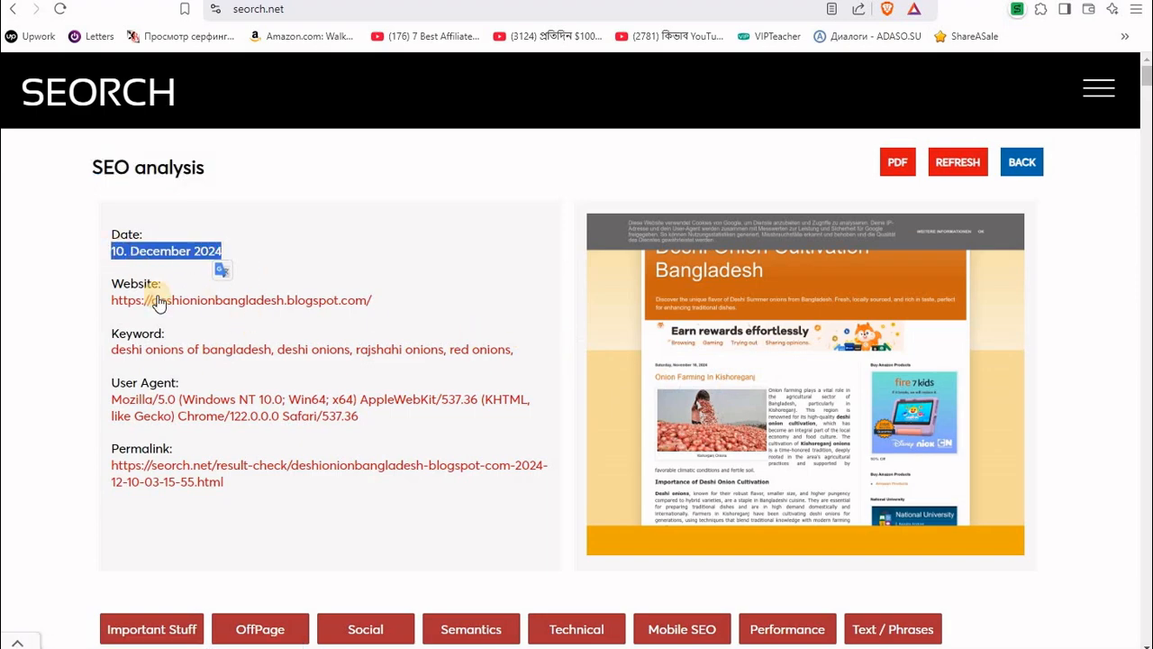
{"action": "left_click_drag", "start_coordinate": [106, 303], "coordinate": [261, 332]}
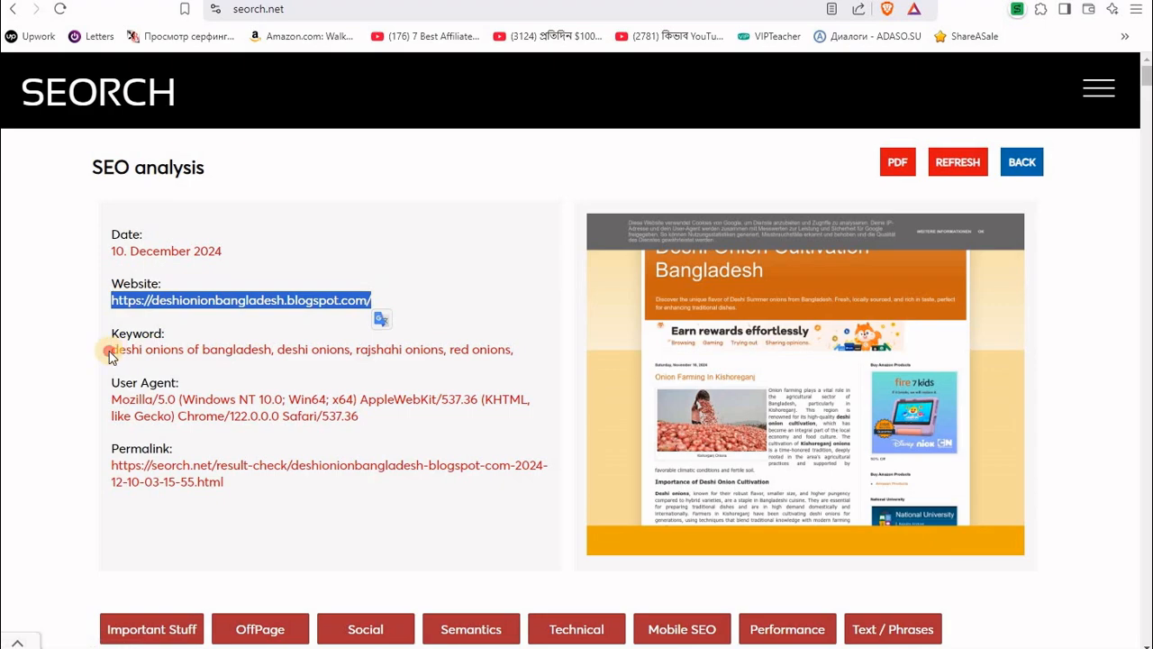
{"action": "left_click_drag", "start_coordinate": [109, 353], "coordinate": [515, 356]}
Go to "The 4 most important OnPage SEO factors" and examine its Title - <title> Tag section
{"action": "scroll", "coordinate": [307, 374], "scroll_direction": "down", "scroll_amount": 3}
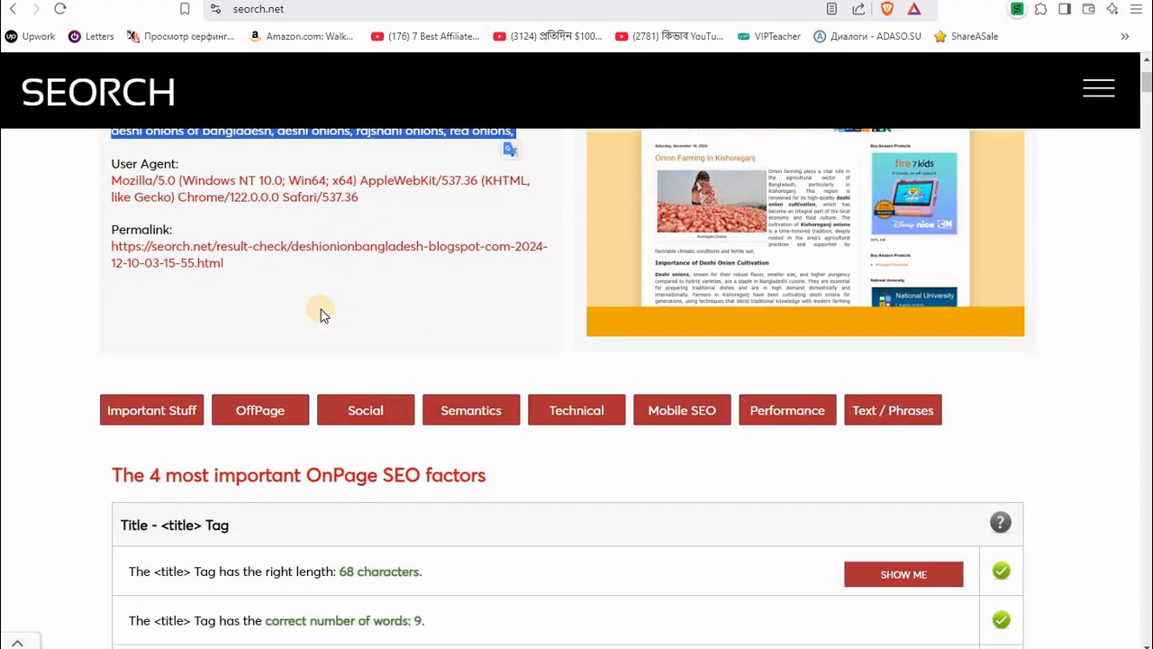
{"action": "scroll", "coordinate": [322, 313], "scroll_direction": "down", "scroll_amount": 3}
{"action": "left_click_drag", "start_coordinate": [101, 221], "coordinate": [225, 244]}
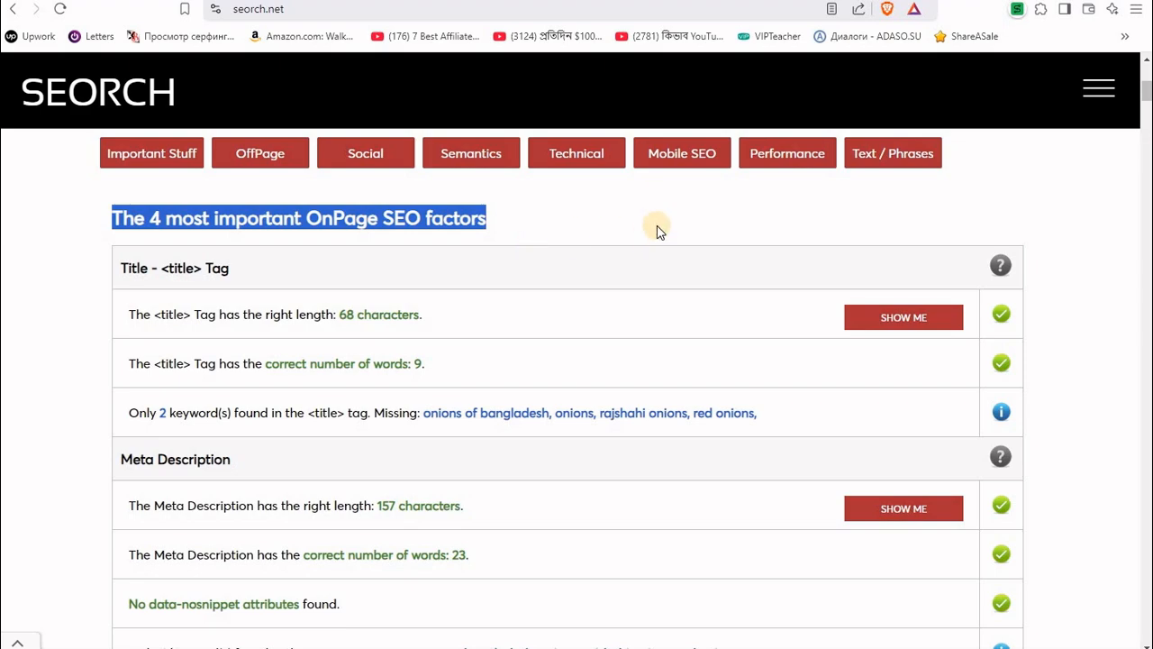
{"action": "left_click", "coordinate": [133, 315]}
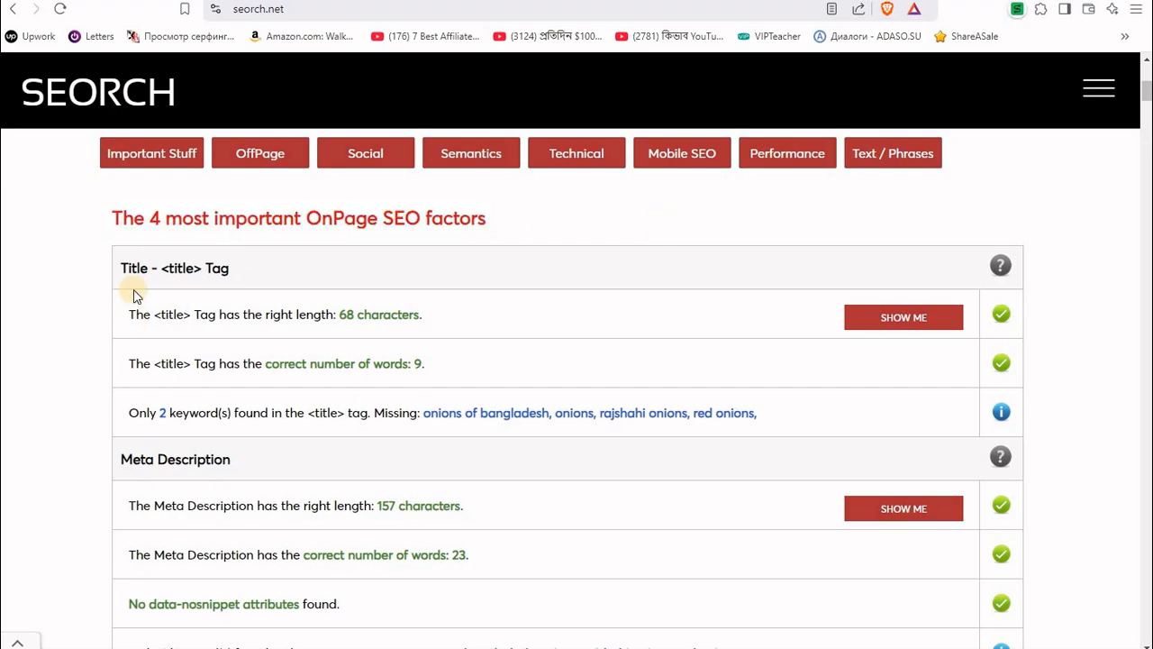
{"action": "left_click_drag", "start_coordinate": [133, 268], "coordinate": [227, 270]}
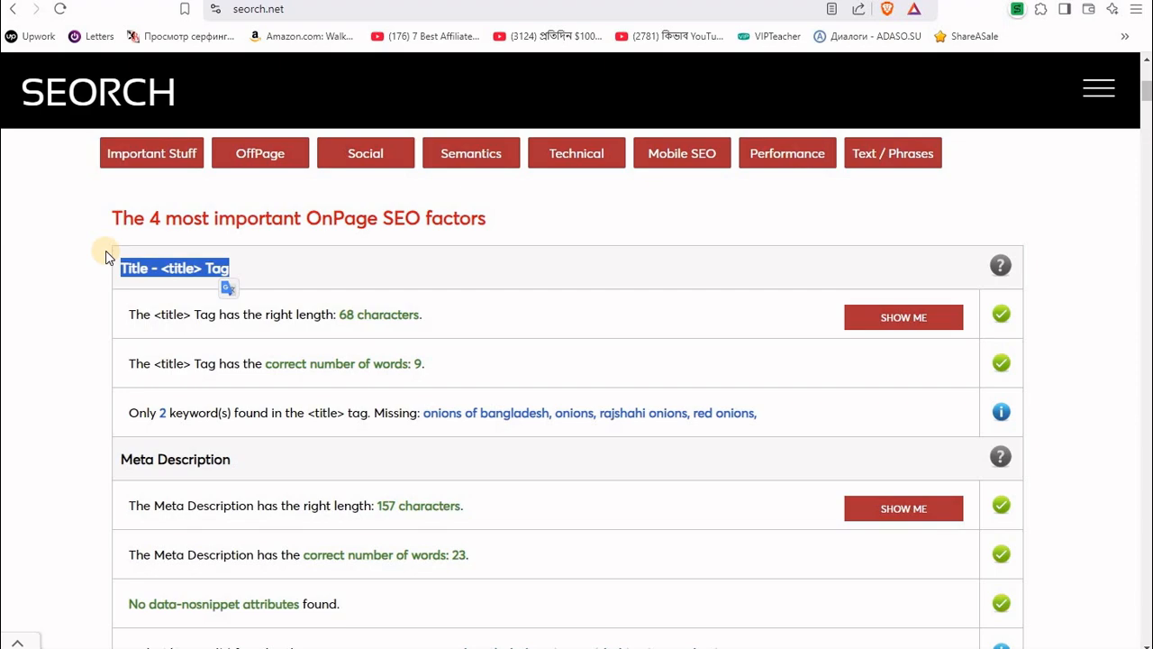
{"action": "left_click", "coordinate": [77, 206]}
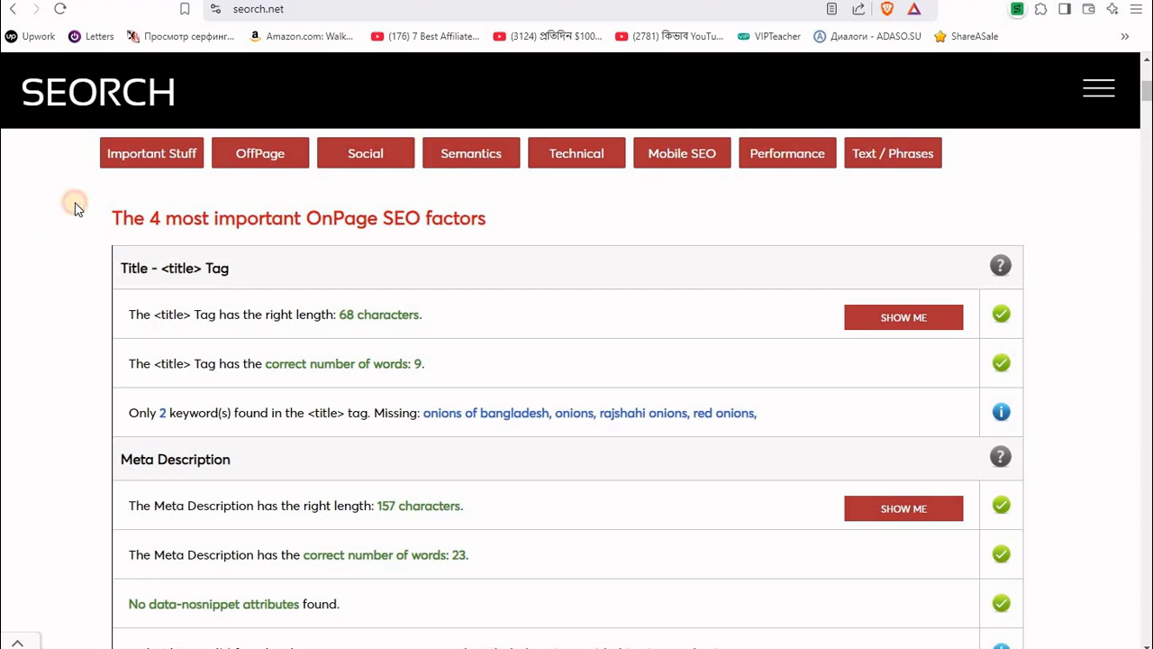
Show the page's actual title text in the report and check the title tag's length
{"action": "left_click", "coordinate": [854, 321]}
{"action": "left_click", "coordinate": [889, 318]}
{"action": "left_click", "coordinate": [888, 319]}
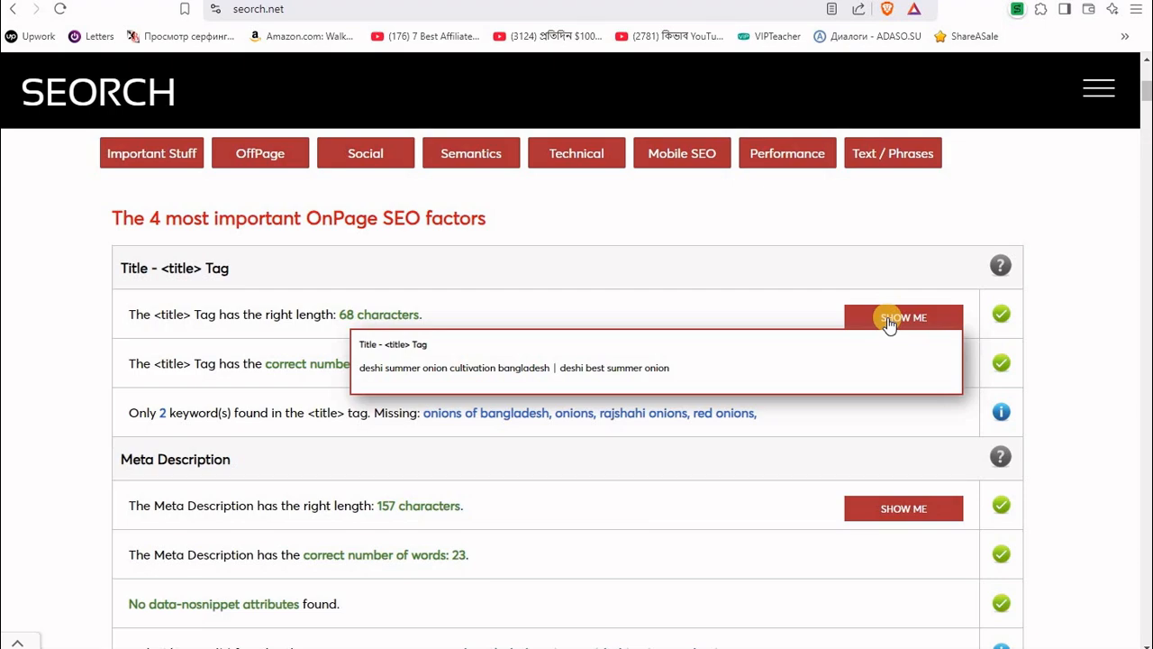
{"action": "left_click_drag", "start_coordinate": [359, 367], "coordinate": [757, 372]}
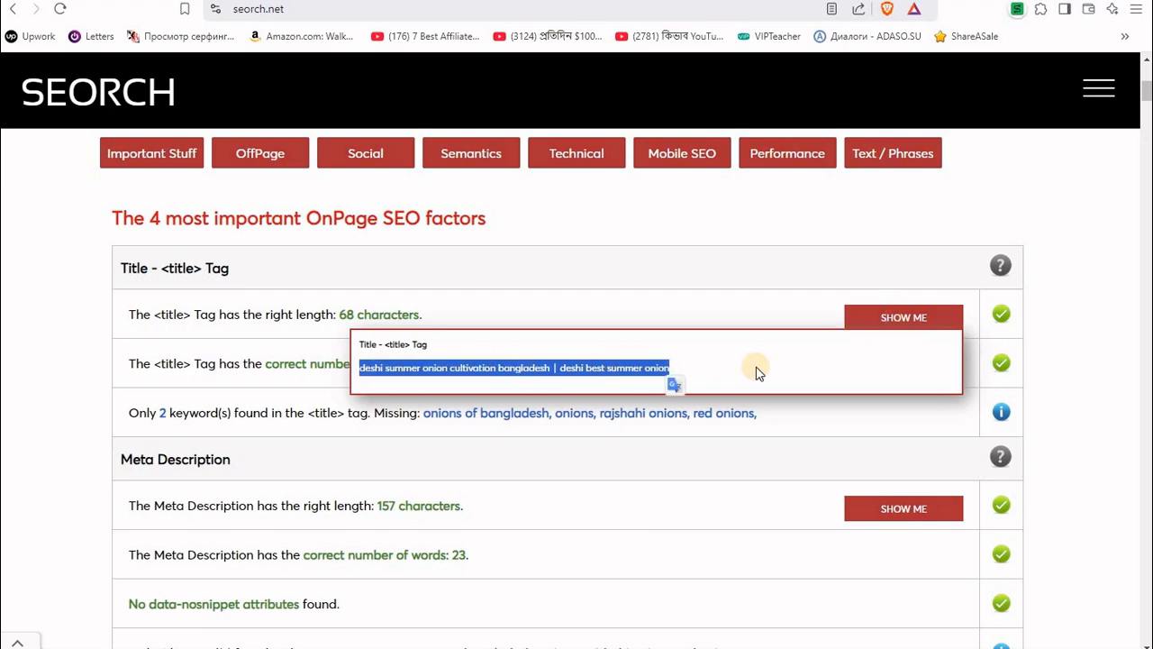
{"action": "left_click", "coordinate": [755, 305]}
{"action": "left_click_drag", "start_coordinate": [339, 314], "coordinate": [419, 315]}
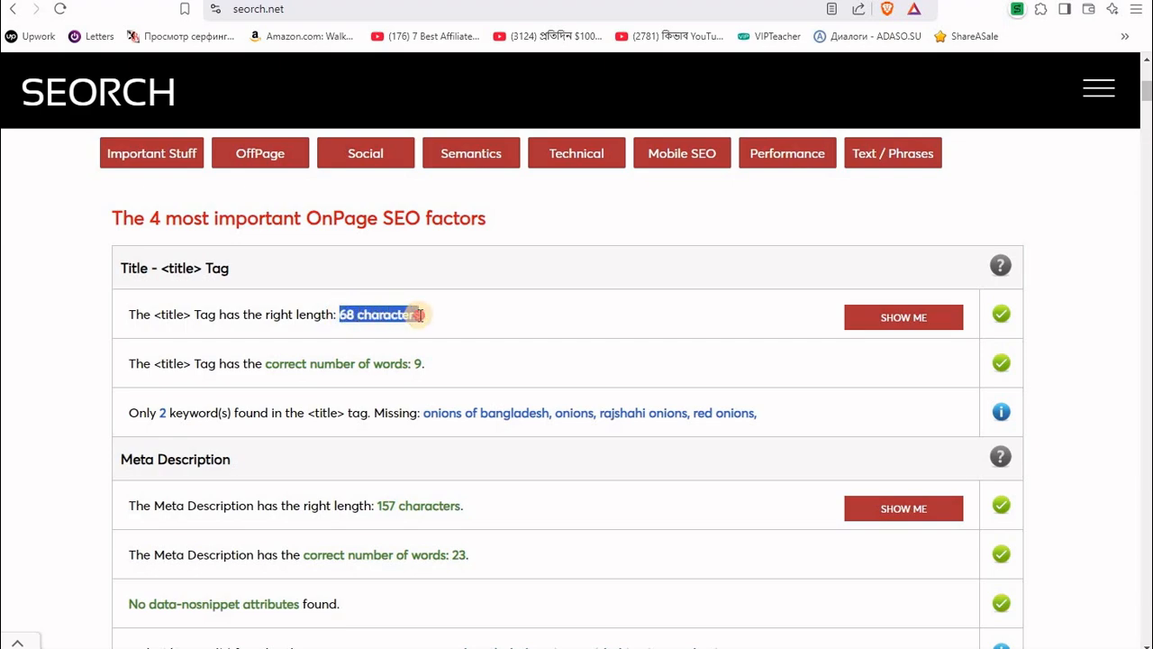
{"action": "left_click", "coordinate": [477, 324]}
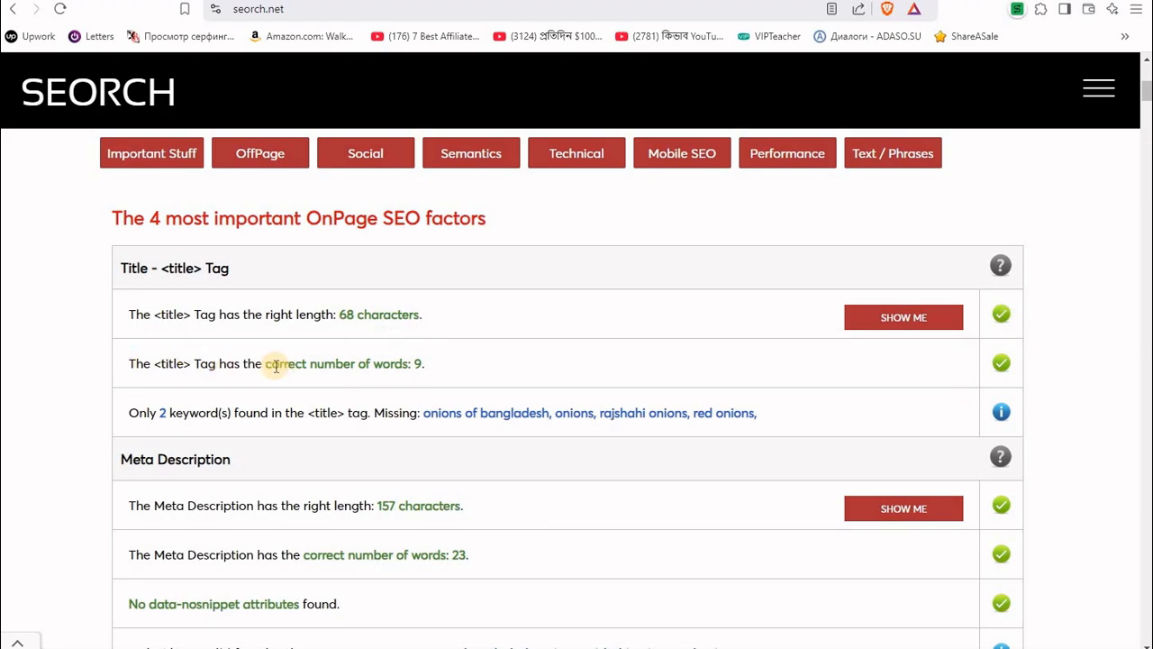
Check the title tag's word count and which target keywords are found or missing in it
{"action": "left_click_drag", "start_coordinate": [265, 365], "coordinate": [419, 363]}
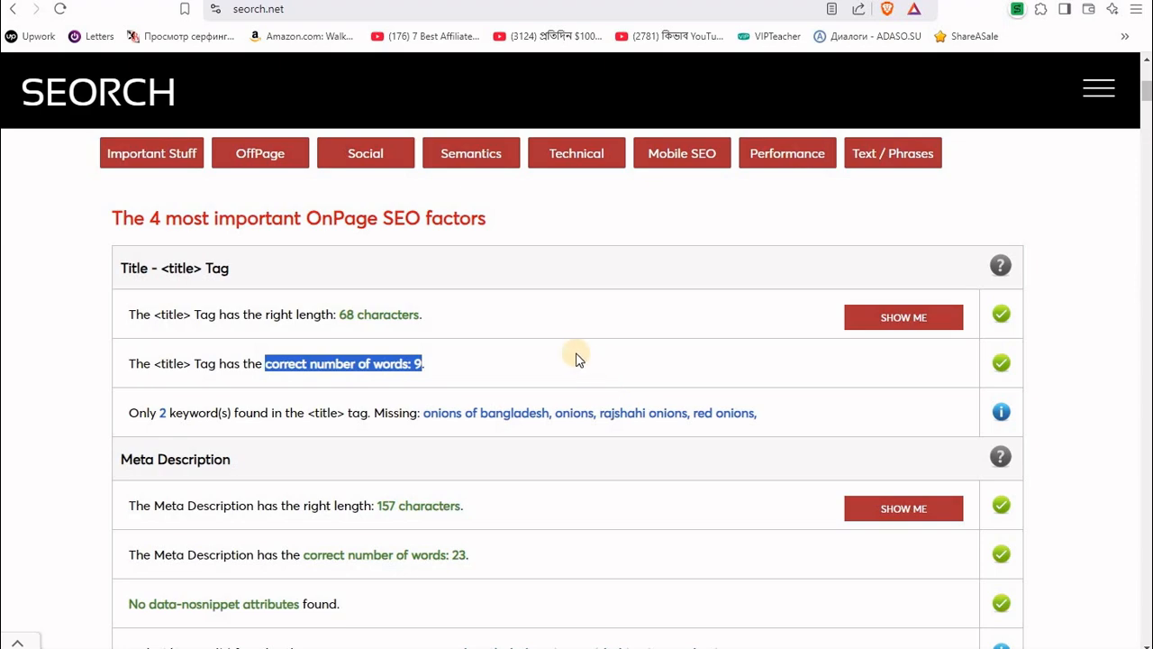
{"action": "scroll", "coordinate": [568, 348], "scroll_direction": "down", "scroll_amount": 2}
{"action": "left_click_drag", "start_coordinate": [130, 255], "coordinate": [369, 262]}
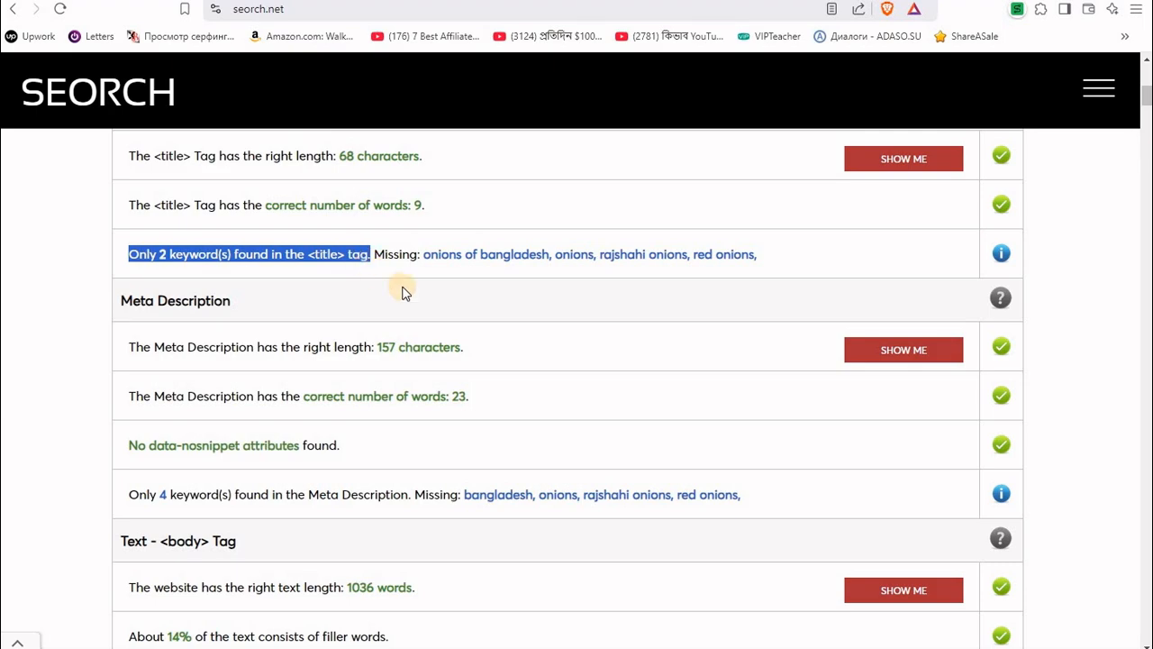
{"action": "left_click", "coordinate": [419, 260]}
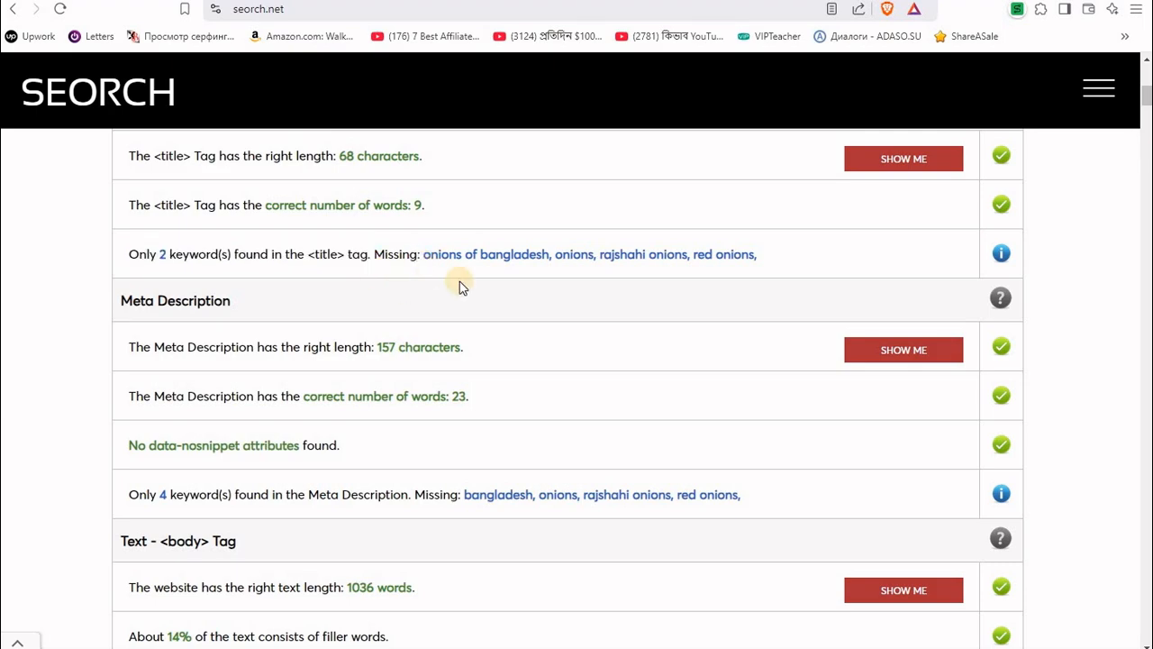
{"action": "mouse_move", "coordinate": [1004, 257]}
Examine the Meta Description results for length, word count, data-nosnippet attributes and keyword coverage
{"action": "left_click_drag", "start_coordinate": [378, 351], "coordinate": [533, 335]}
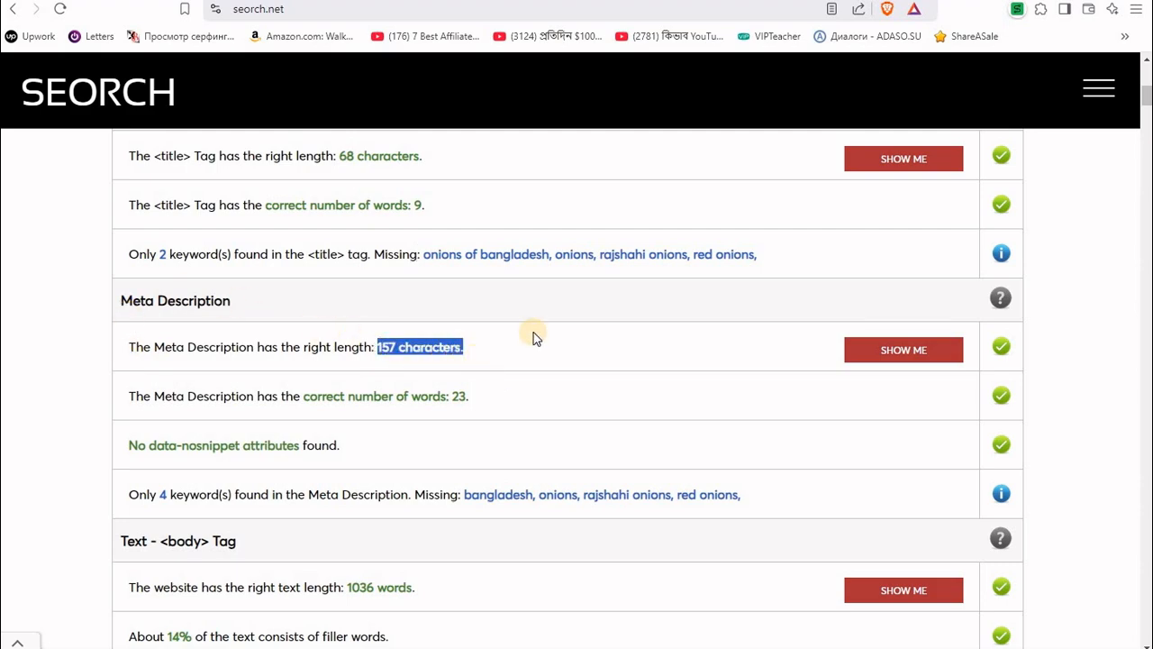
{"action": "left_click", "coordinate": [527, 353]}
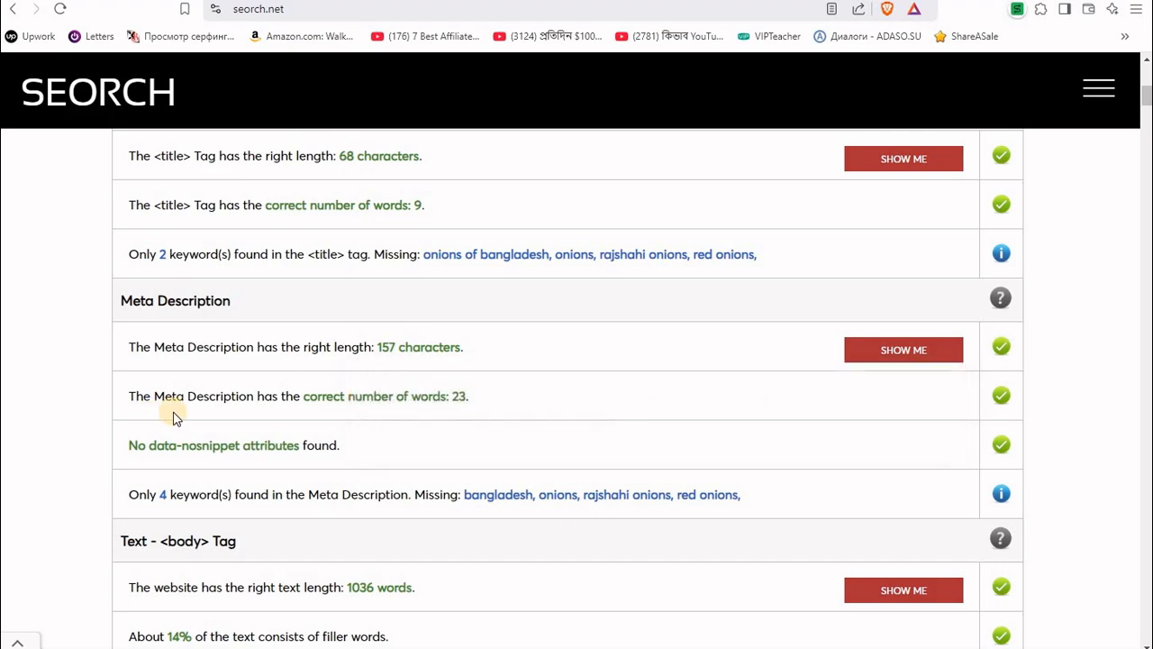
{"action": "double_click", "coordinate": [458, 397]}
{"action": "left_click_drag", "start_coordinate": [129, 444], "coordinate": [303, 459]}
{"action": "left_click", "coordinate": [396, 450]}
{"action": "scroll", "coordinate": [445, 442], "scroll_direction": "down", "scroll_amount": 1}
{"action": "scroll", "coordinate": [445, 441], "scroll_direction": "down", "scroll_amount": 1}
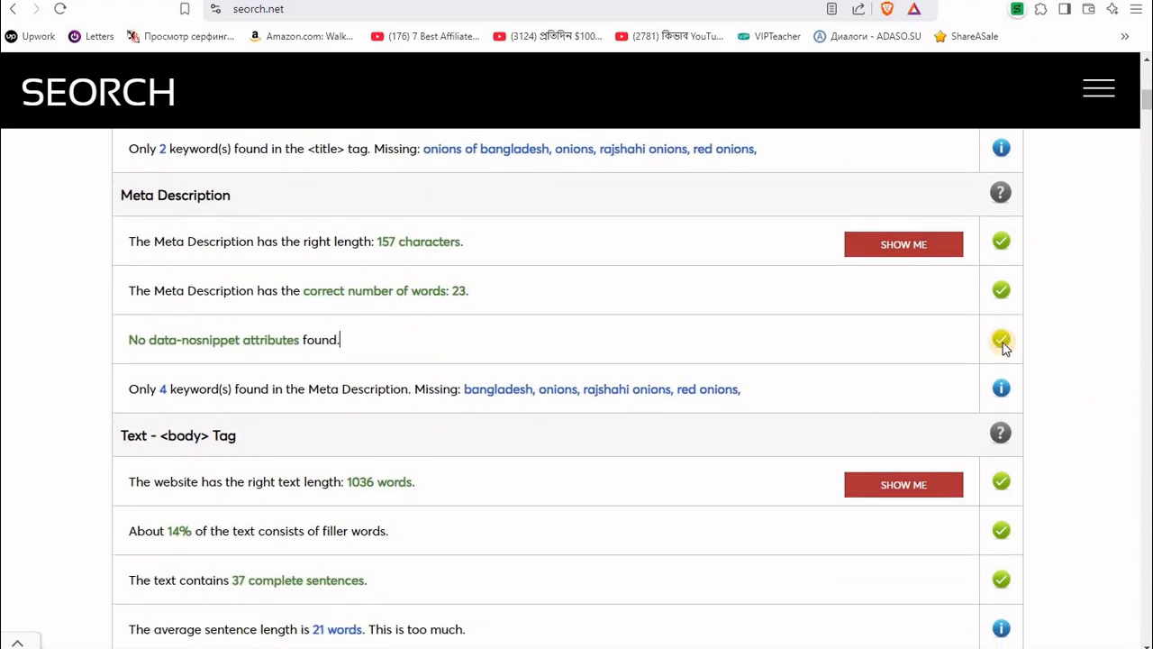
{"action": "scroll", "coordinate": [474, 333], "scroll_direction": "down", "scroll_amount": 1}
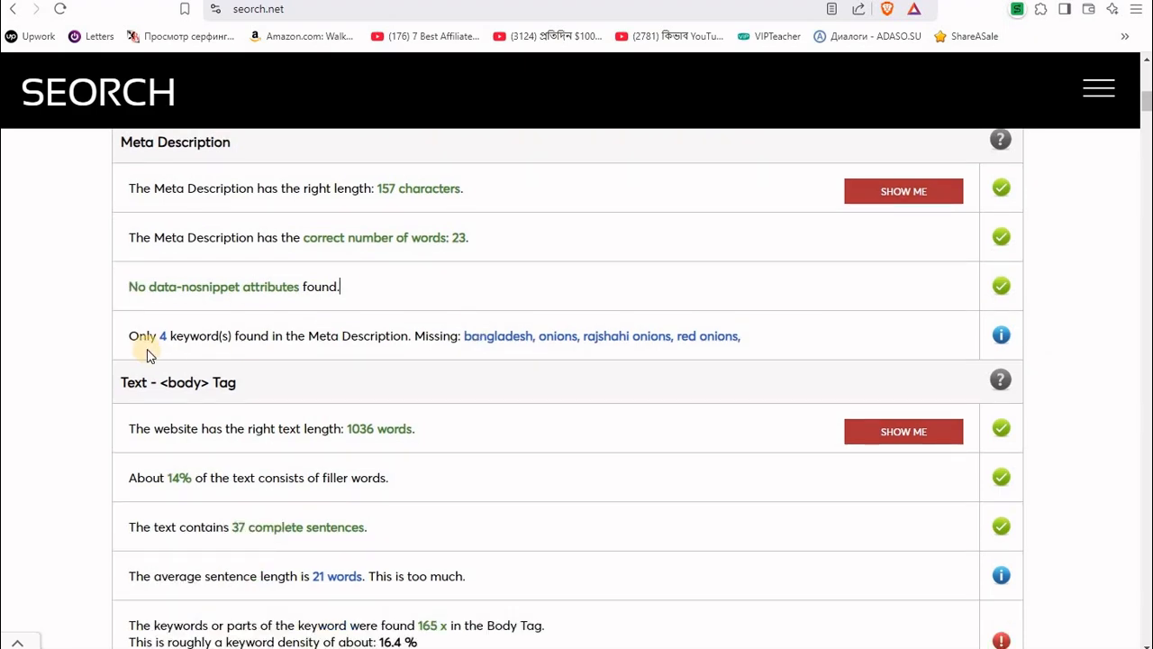
{"action": "left_click_drag", "start_coordinate": [131, 335], "coordinate": [408, 337]}
{"action": "left_click", "coordinate": [234, 336]}
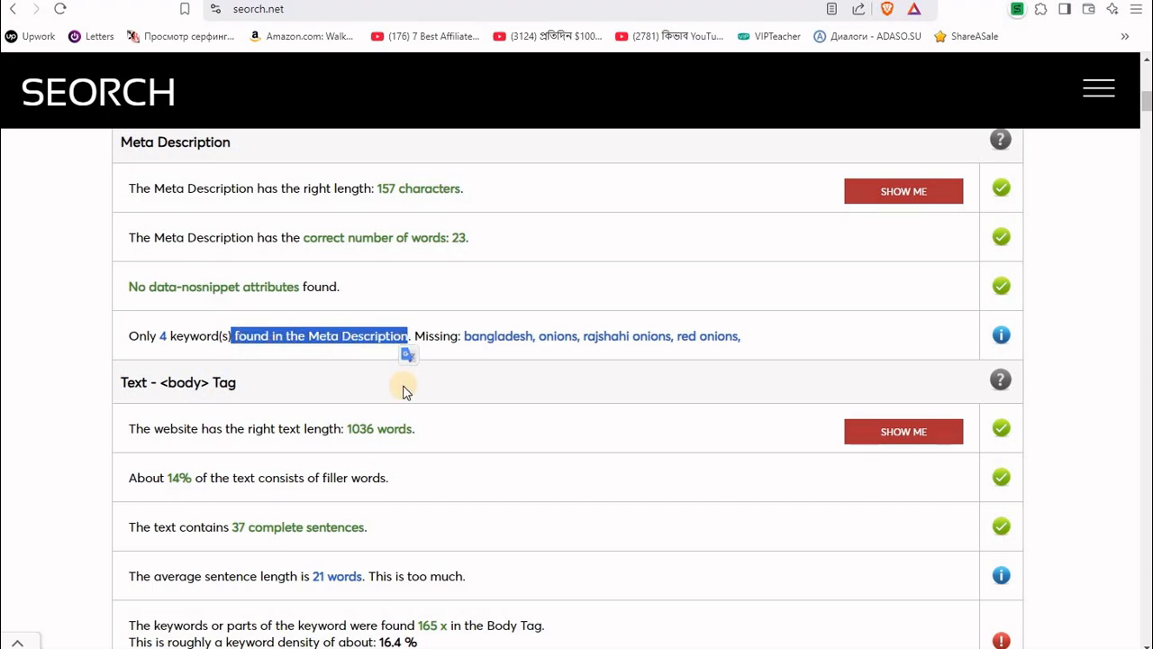
Check the text length result in the Text - <body> Tag section
{"action": "scroll", "coordinate": [393, 331], "scroll_direction": "down", "scroll_amount": 3}
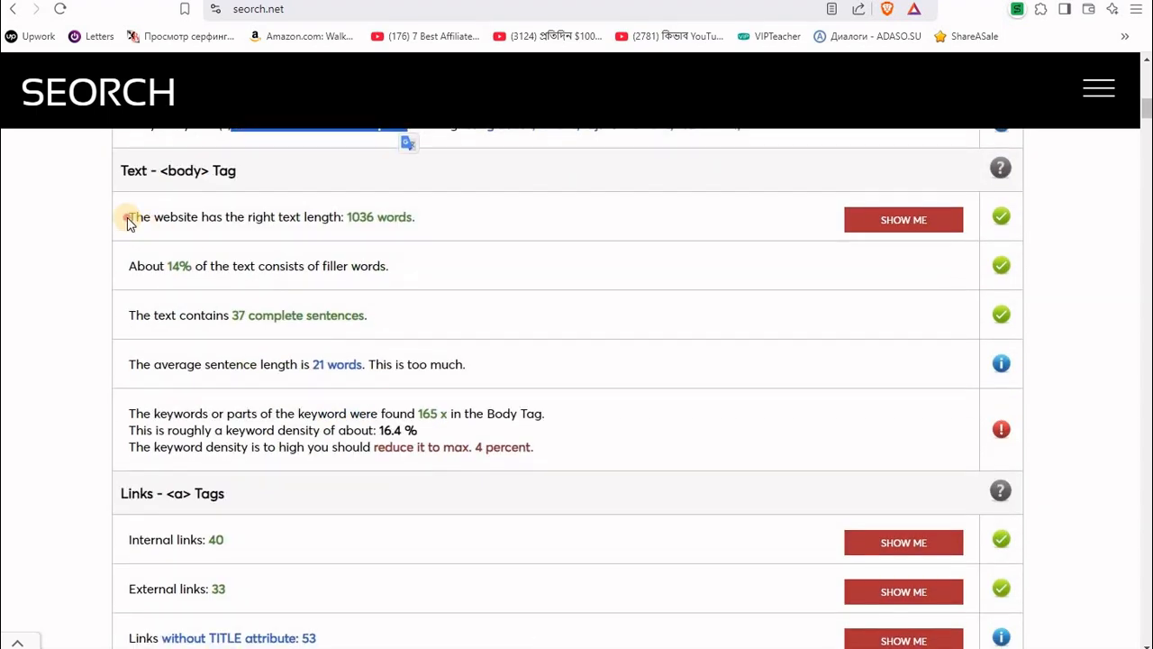
{"action": "left_click_drag", "start_coordinate": [128, 222], "coordinate": [362, 222]}
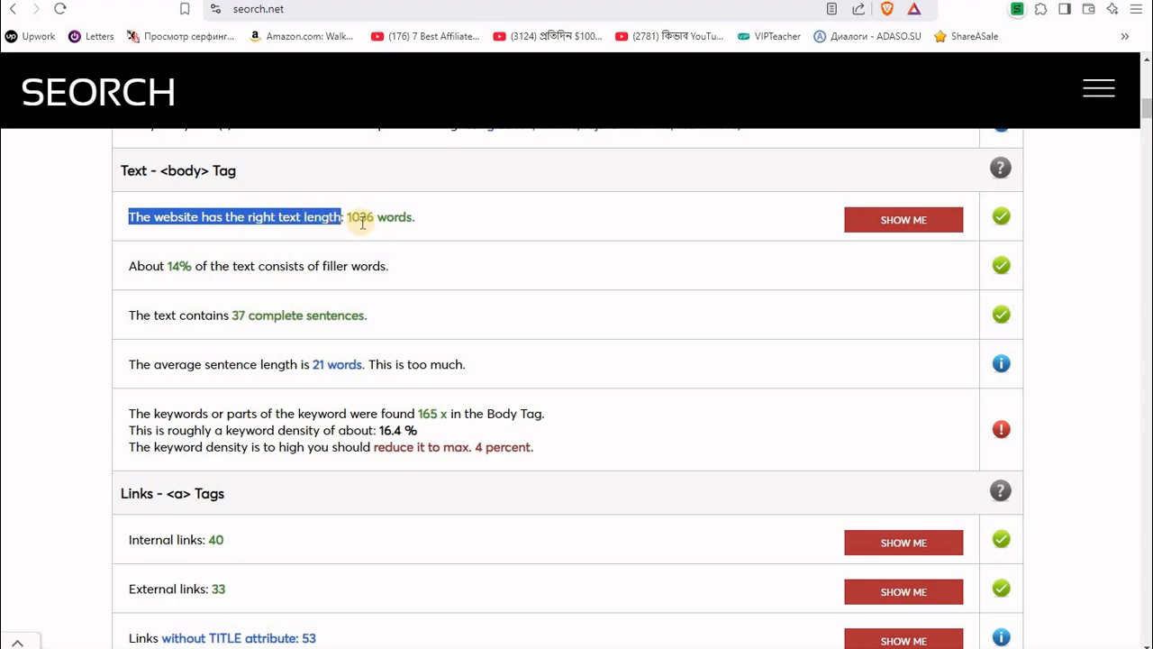
{"action": "double_click", "coordinate": [360, 219]}
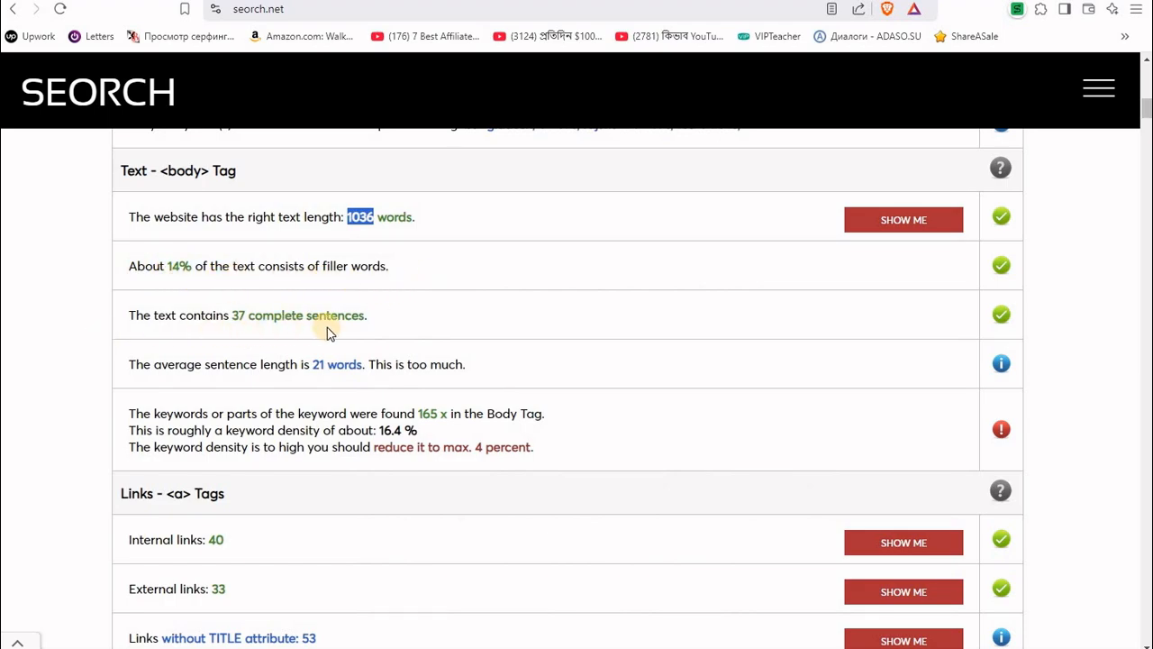
Examine the Links - <a> Tags section, including the internal links and the links without a TITLE attribute
{"action": "scroll", "coordinate": [747, 366], "scroll_direction": "down", "scroll_amount": 2}
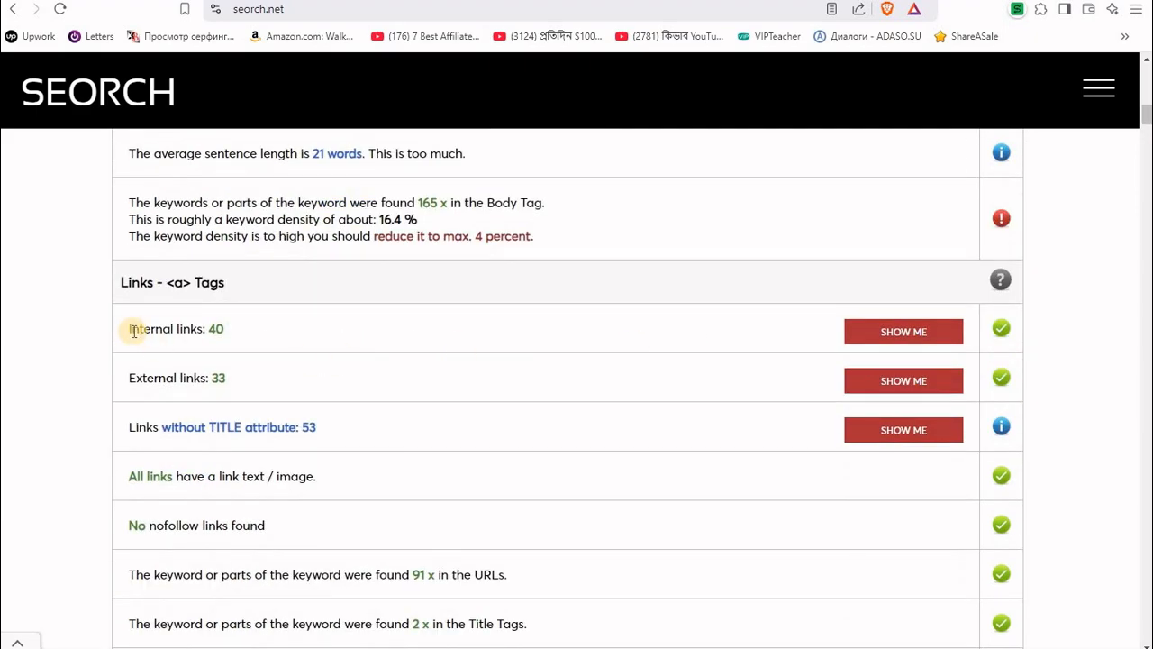
{"action": "left_click_drag", "start_coordinate": [133, 331], "coordinate": [522, 330]}
{"action": "scroll", "coordinate": [528, 330], "scroll_direction": "down", "scroll_amount": 1}
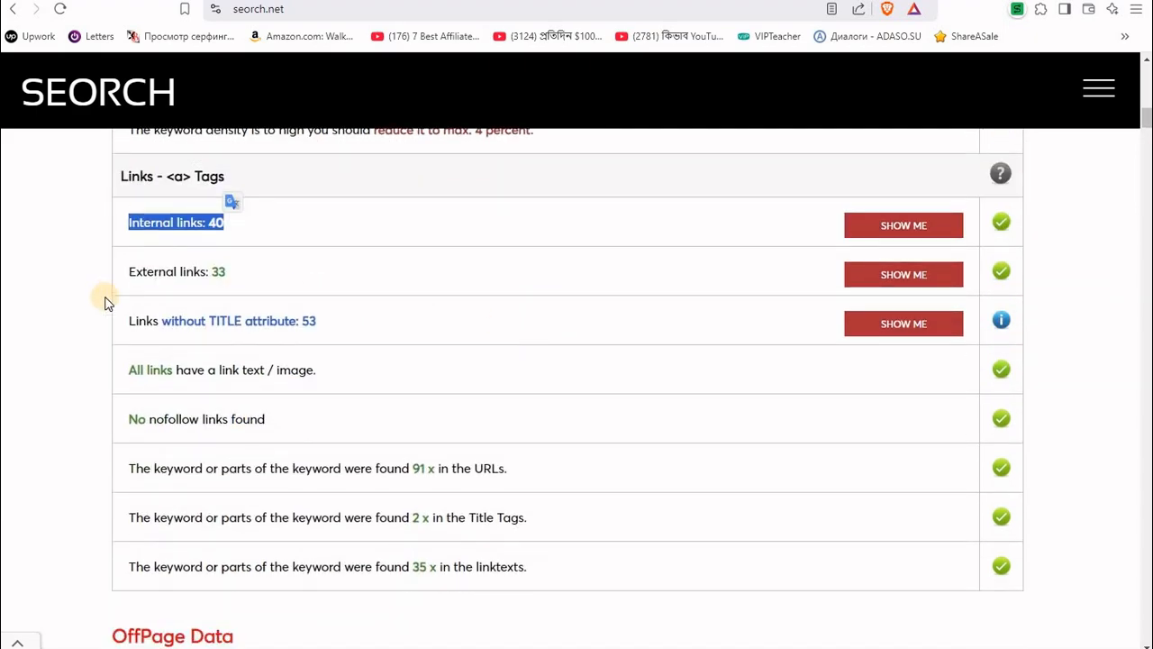
{"action": "left_click", "coordinate": [107, 324]}
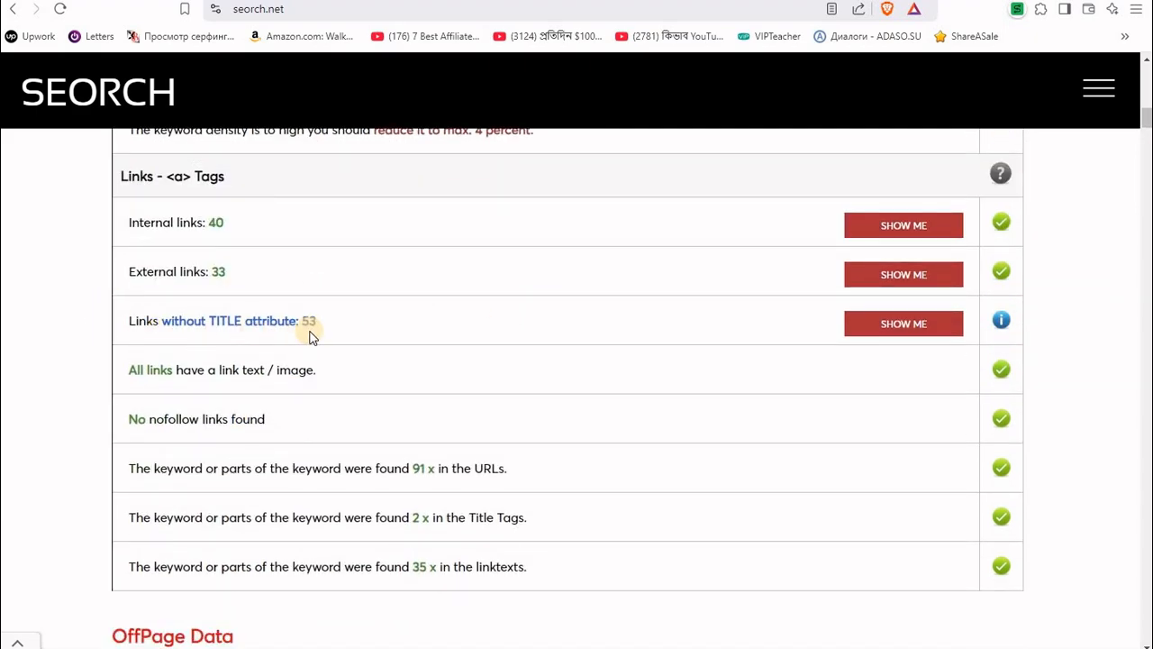
{"action": "left_click", "coordinate": [906, 330]}
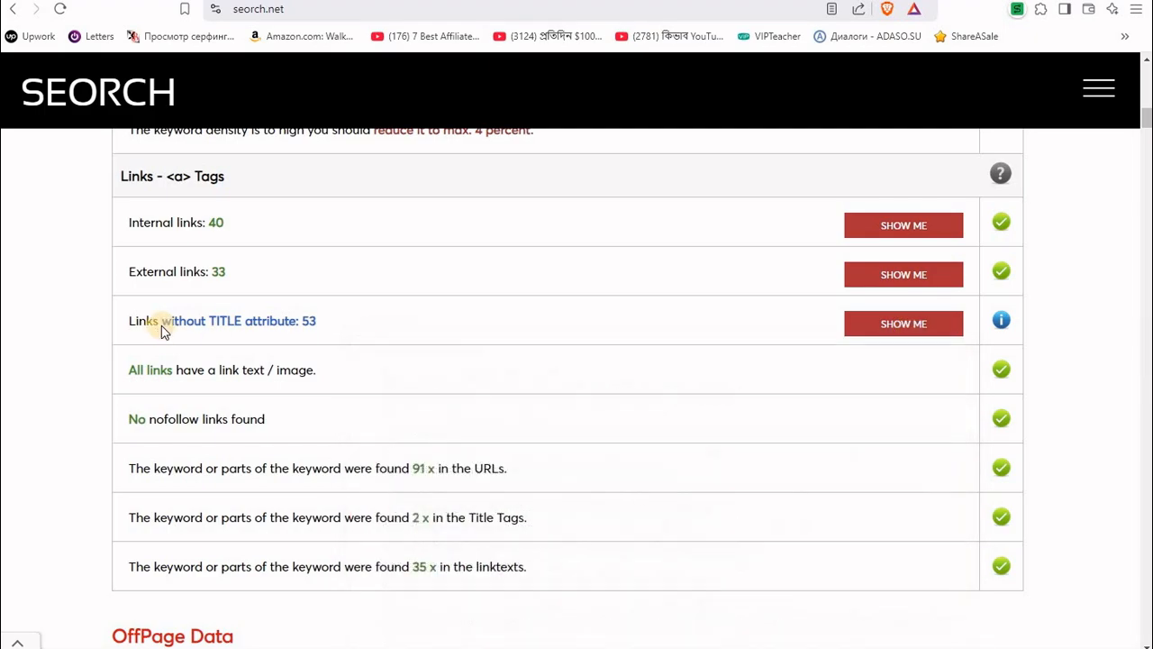
{"action": "left_click_drag", "start_coordinate": [162, 324], "coordinate": [317, 322]}
{"action": "left_click", "coordinate": [72, 319]}
Return to the OnPage SEO factors heading and highlight "OnPage SEO factors"
{"action": "scroll", "coordinate": [476, 508], "scroll_direction": "up", "scroll_amount": 3}
{"action": "scroll", "coordinate": [476, 508], "scroll_direction": "up", "scroll_amount": 7}
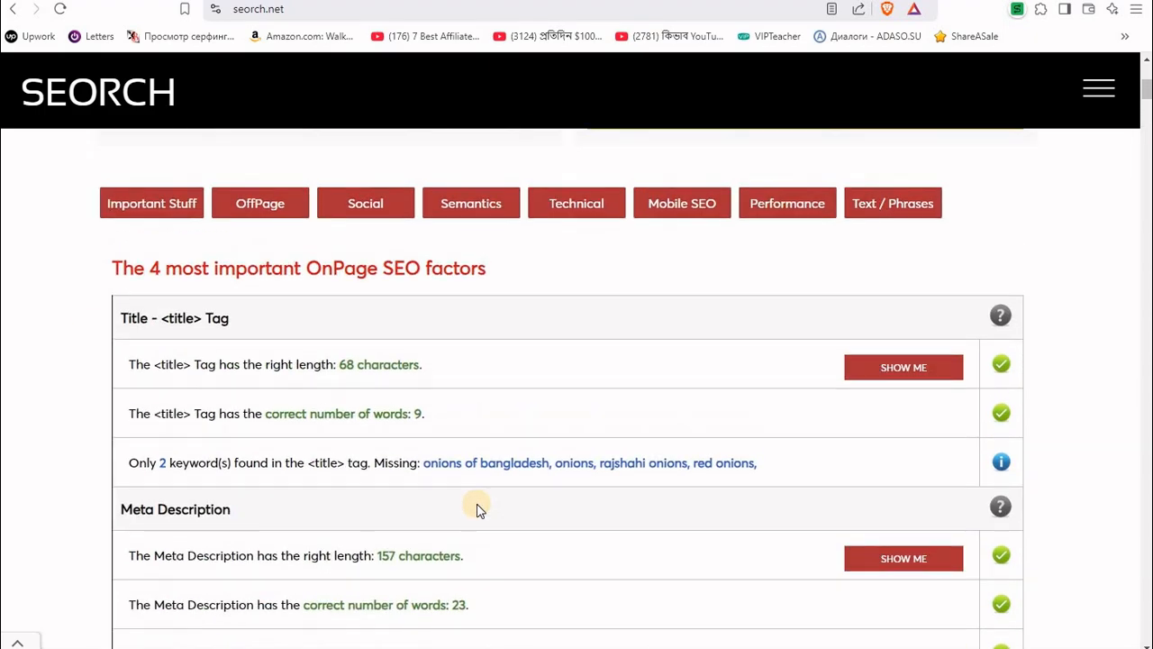
{"action": "left_click_drag", "start_coordinate": [304, 270], "coordinate": [752, 256]}
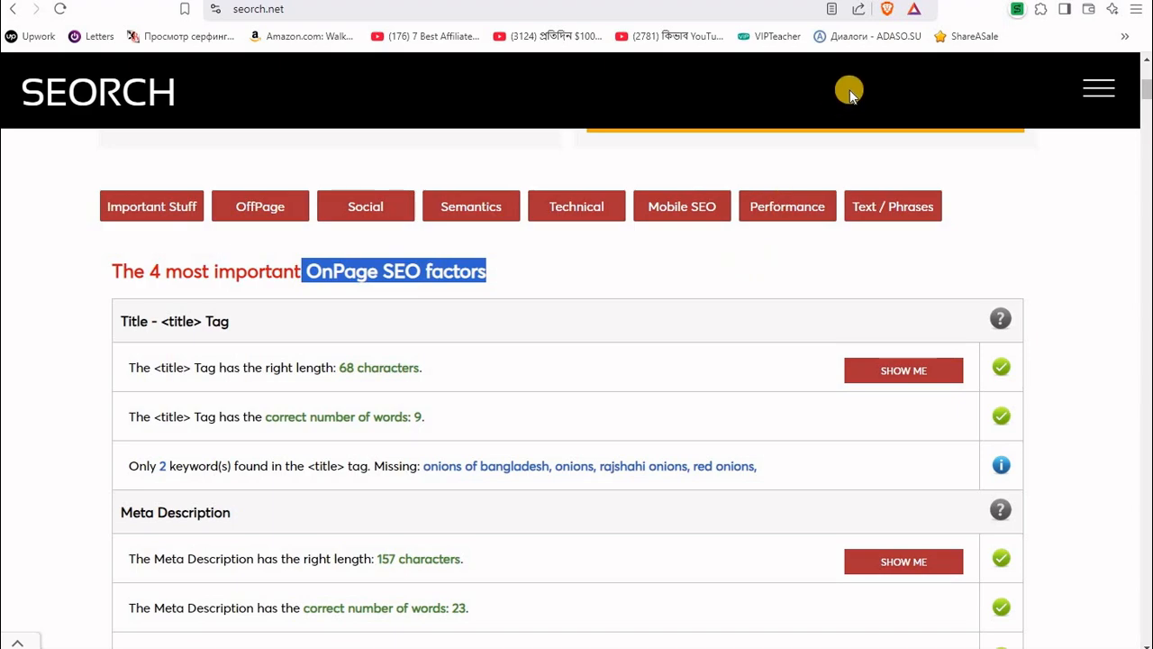
Open Google in a new browser tab and search for "directory submission sites list free"
{"action": "key", "text": "ctrl+t"}
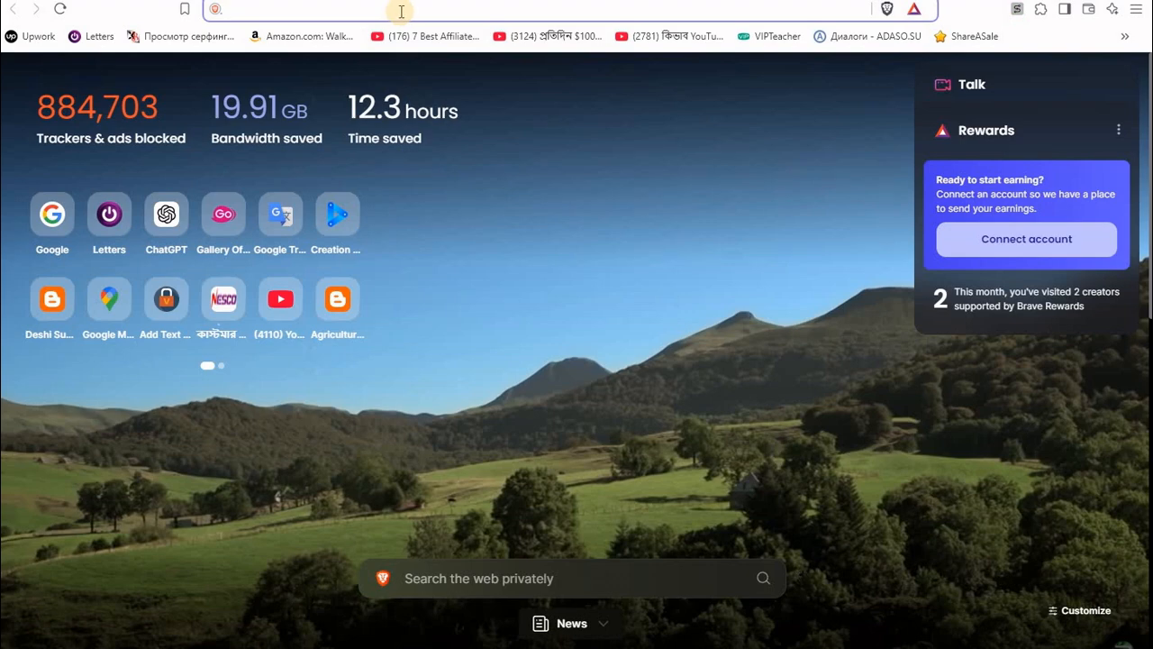
{"action": "left_click", "coordinate": [52, 217]}
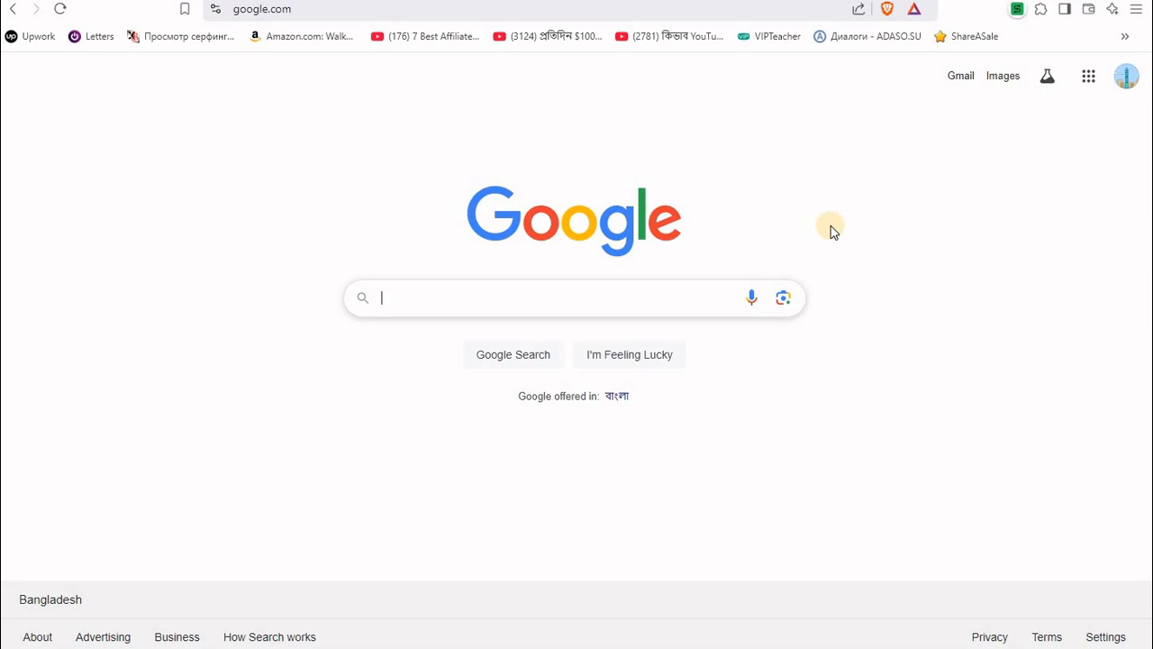
{"action": "type", "text": "dire"}
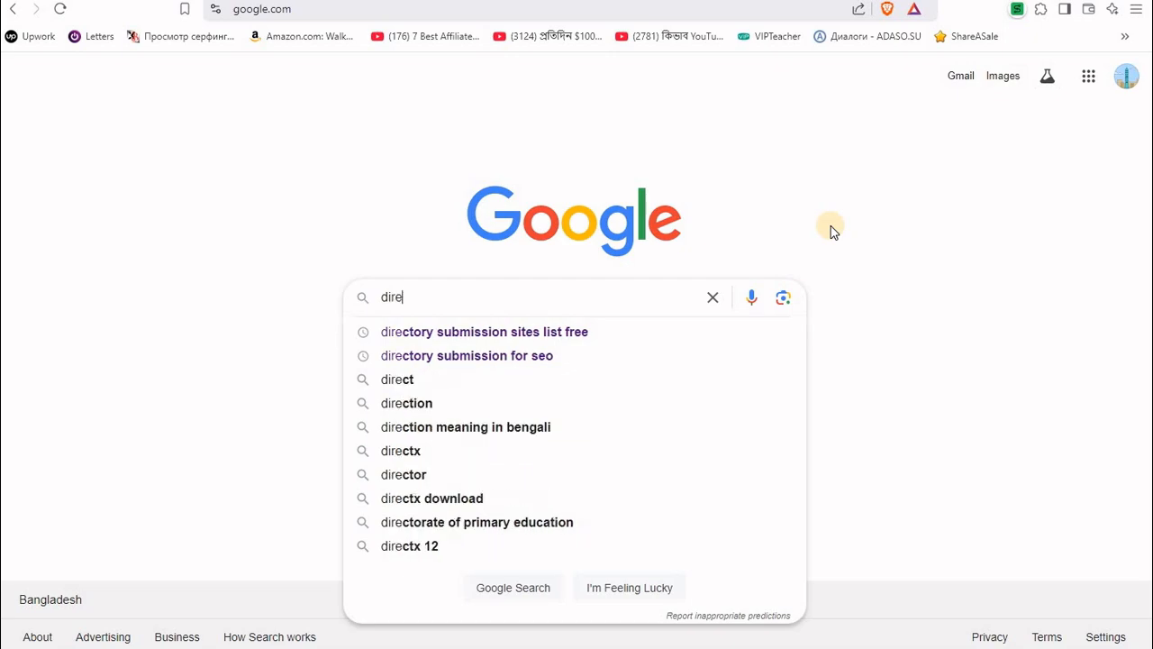
{"action": "left_click", "coordinate": [568, 337]}
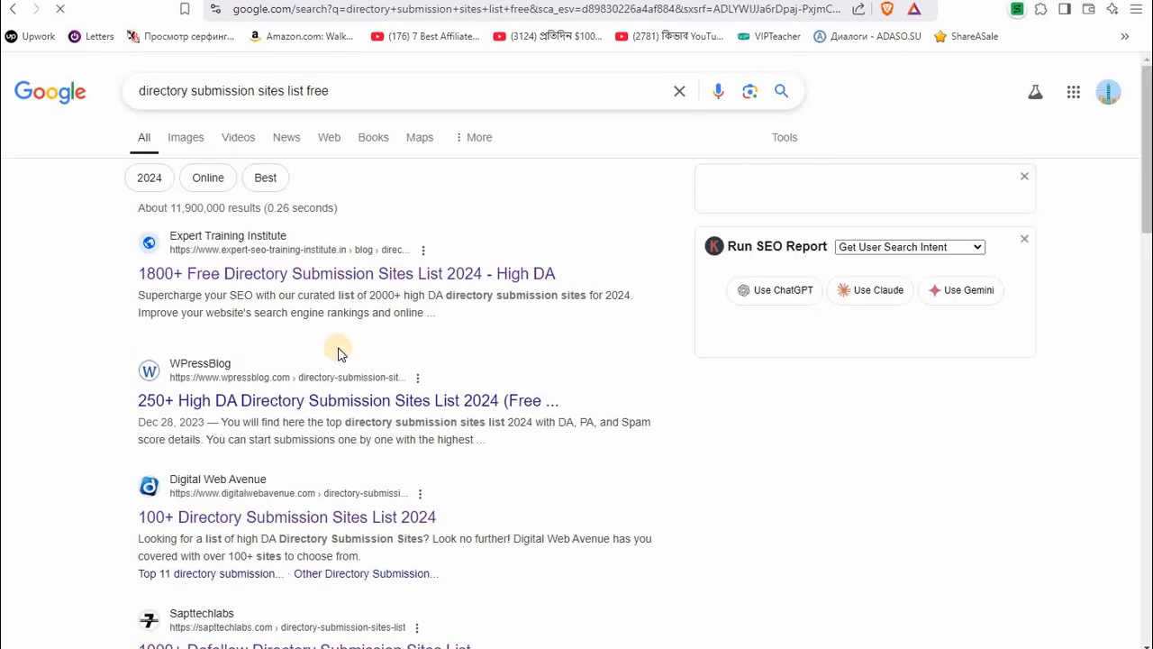
Open the Orage Technologies result "94+ New Directory Submission Sites List High DA in 2024" in a new tab and switch to it
{"action": "scroll", "coordinate": [378, 399], "scroll_direction": "down", "scroll_amount": 4}
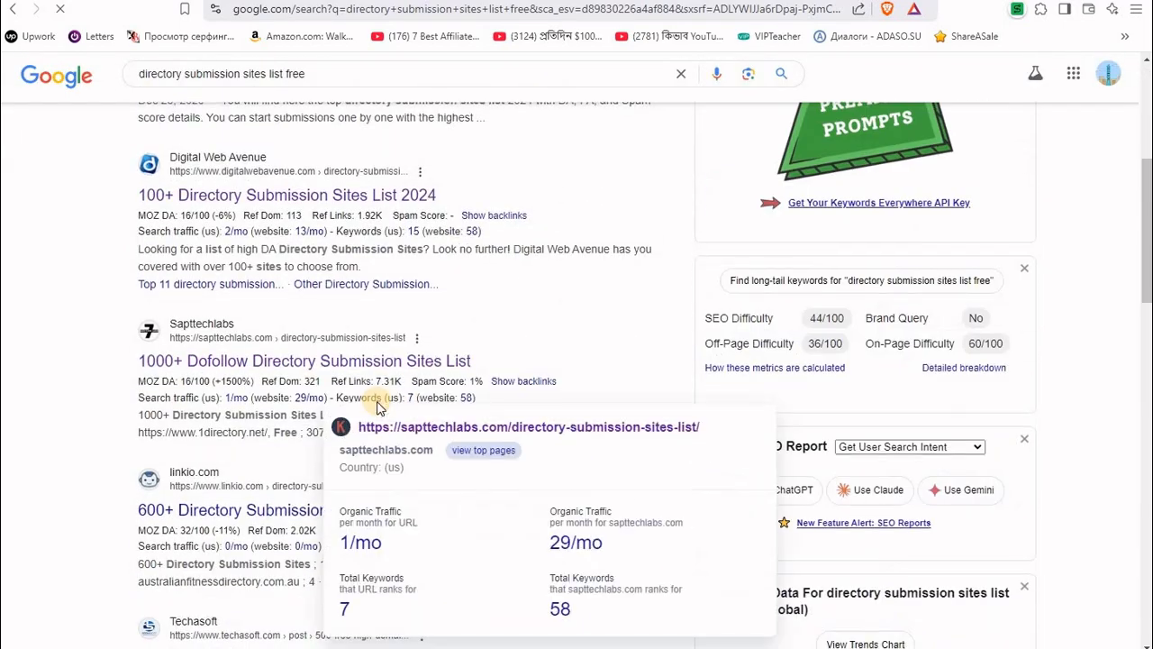
{"action": "scroll", "coordinate": [336, 421], "scroll_direction": "down", "scroll_amount": 3}
{"action": "scroll", "coordinate": [268, 450], "scroll_direction": "down", "scroll_amount": 4}
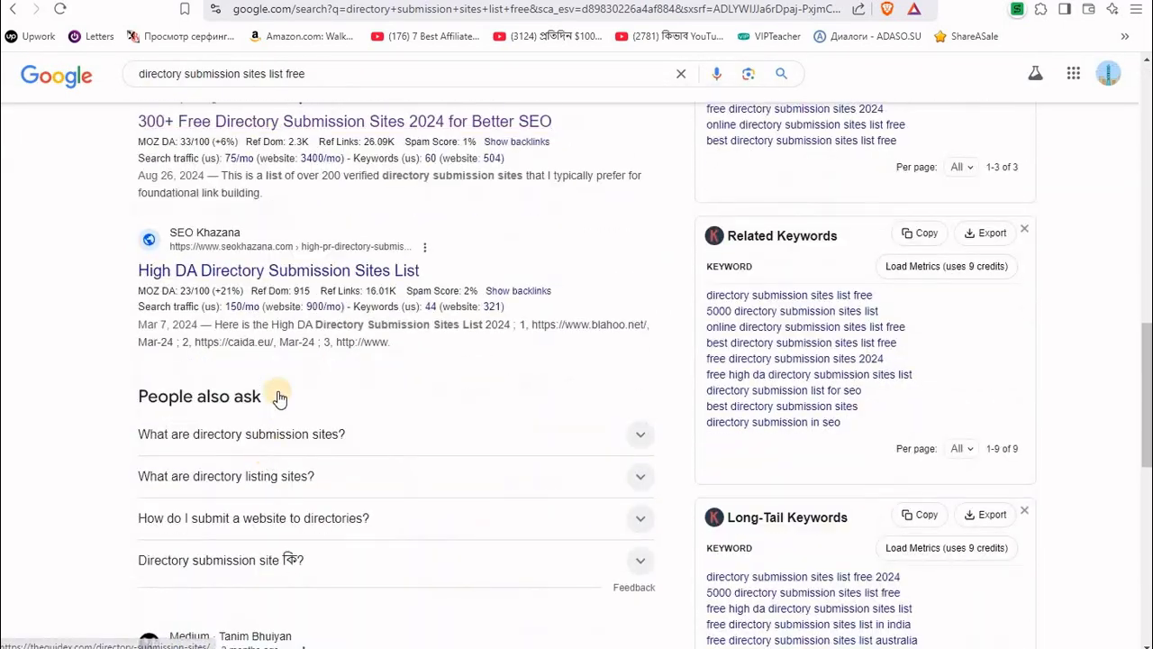
{"action": "scroll", "coordinate": [265, 369], "scroll_direction": "down", "scroll_amount": 3}
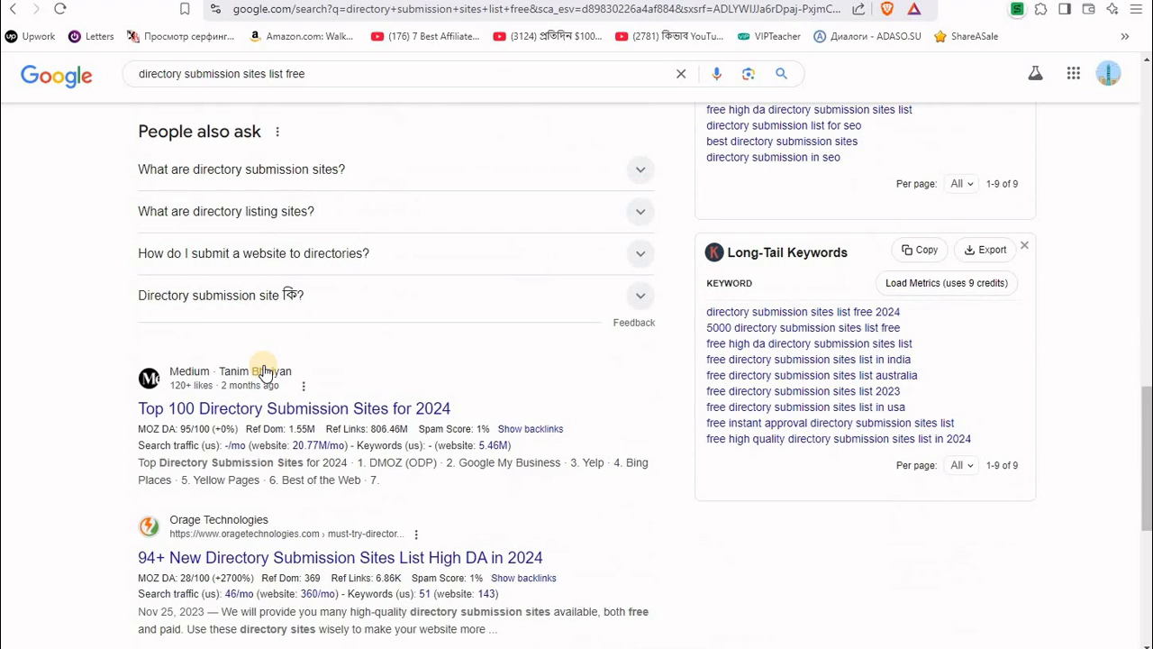
{"action": "scroll", "coordinate": [264, 372], "scroll_direction": "down", "scroll_amount": 4}
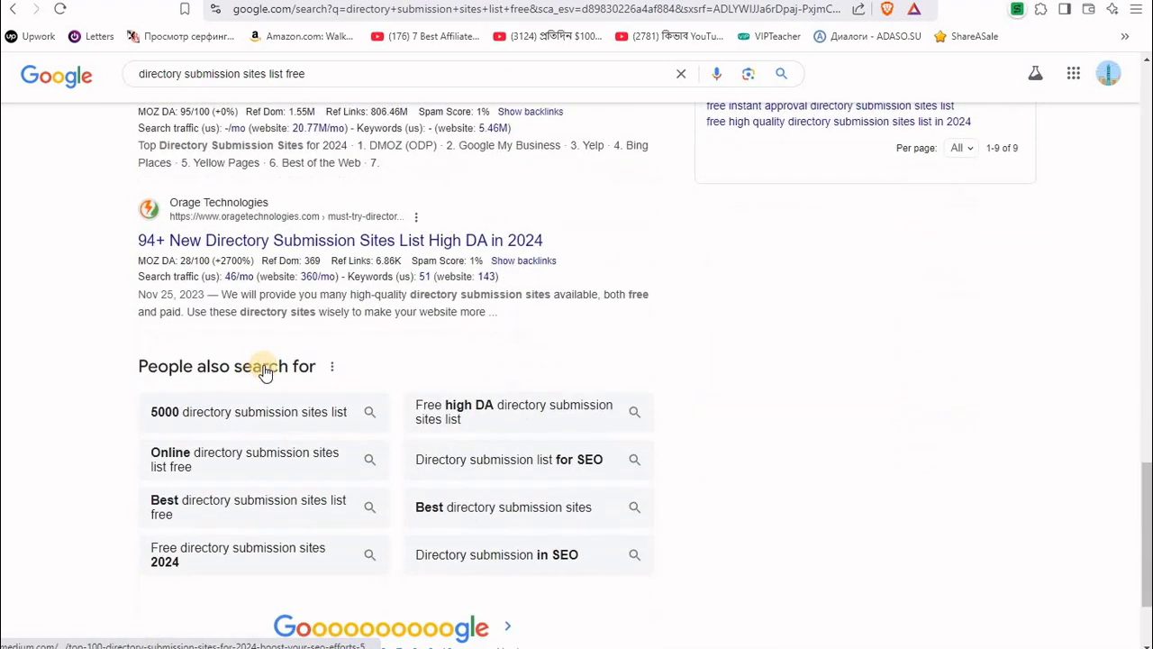
{"action": "right_click", "coordinate": [261, 245]}
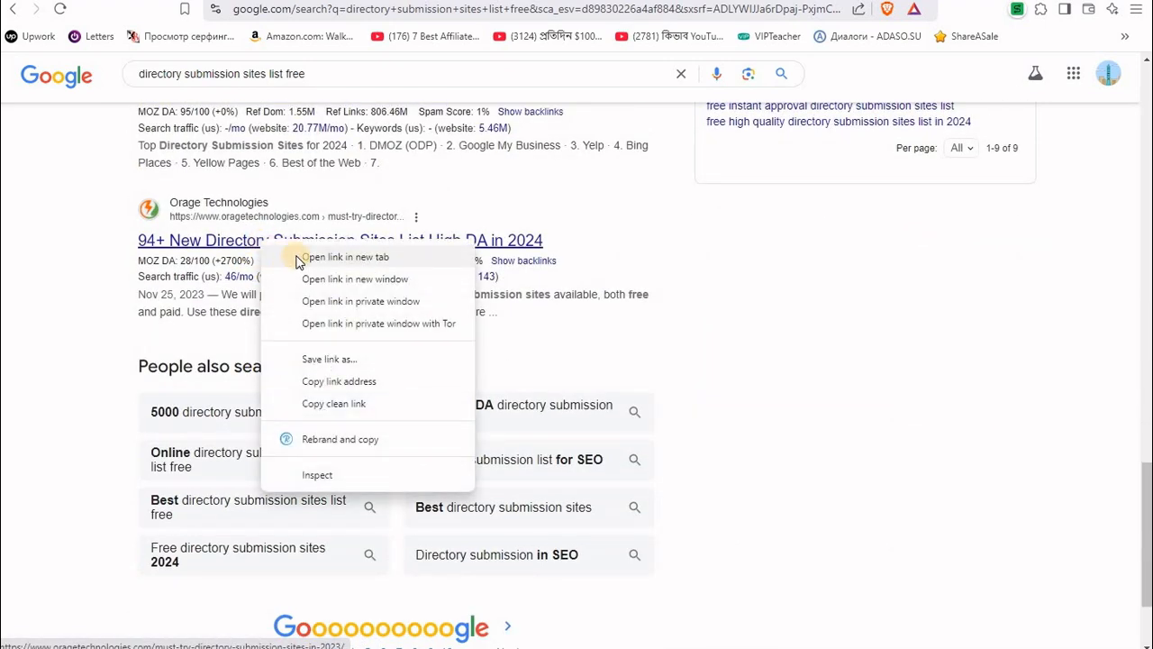
{"action": "left_click", "coordinate": [297, 256]}
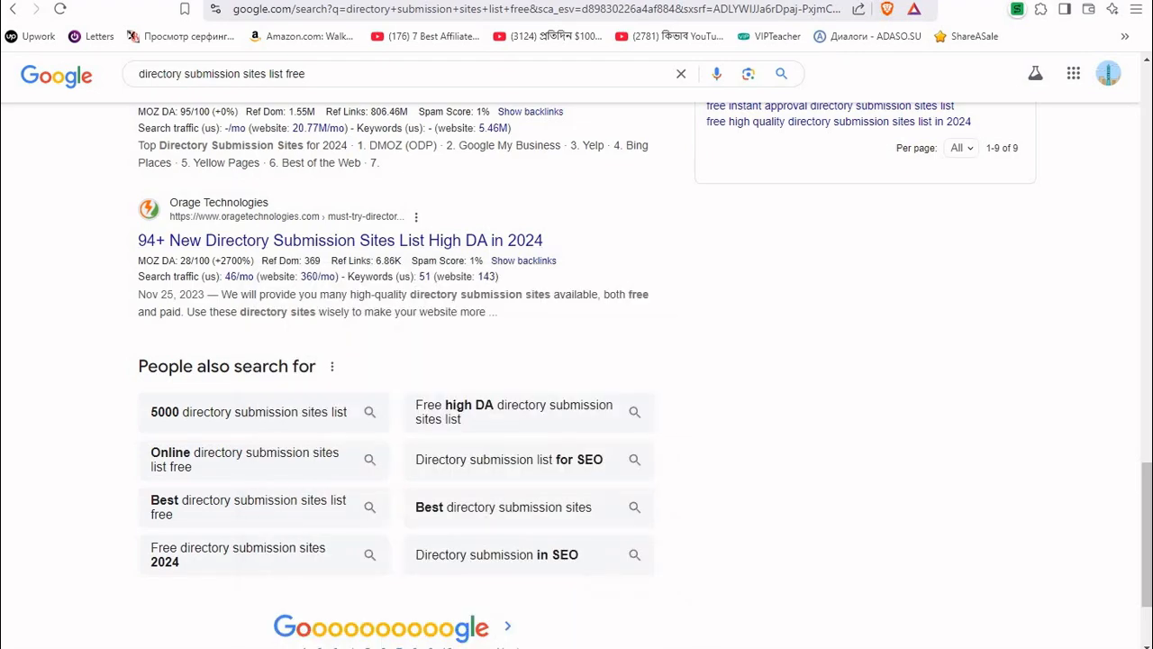
{"action": "left_click", "coordinate": [878, 1]}
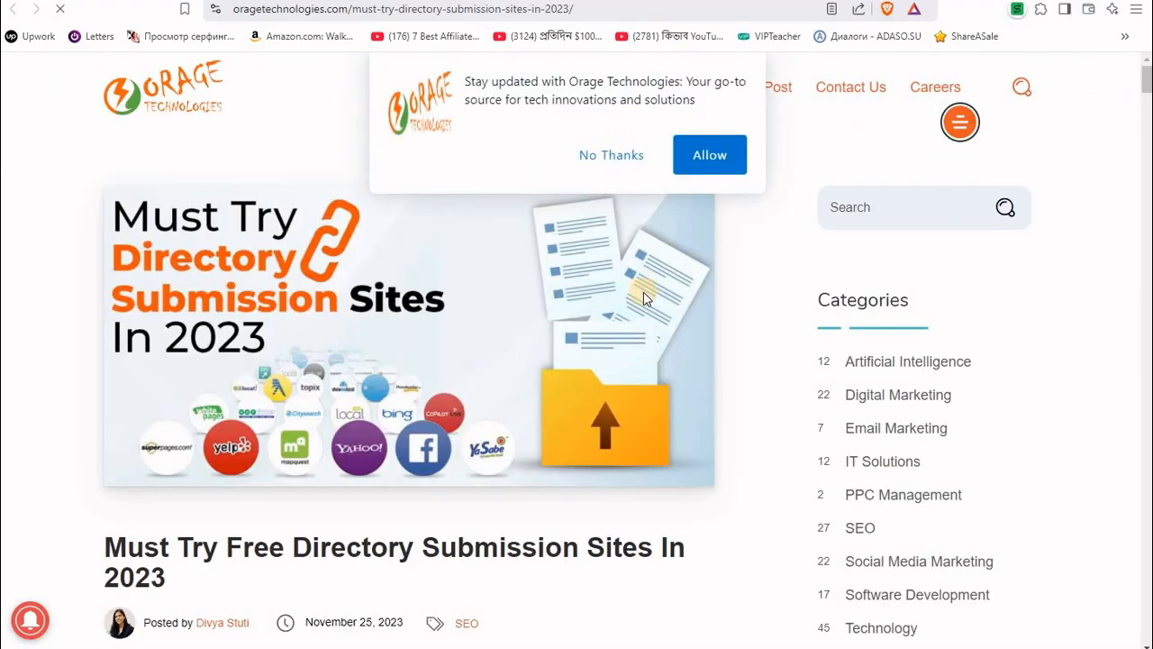
Decline the Orage Technologies notification prompt and set the article's page zoom back to 100%
{"action": "scroll", "coordinate": [644, 297], "scroll_direction": "down", "scroll_amount": 4}
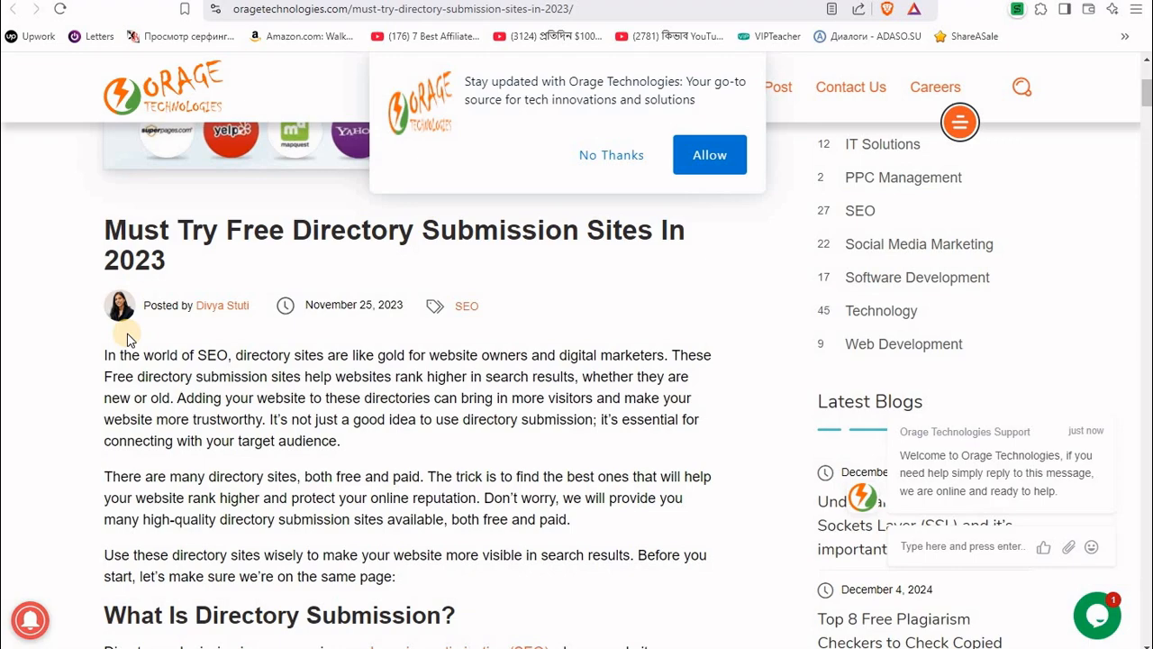
{"action": "key", "text": "ctrl+plus"}
{"action": "key", "text": "ctrl+plus"}
{"action": "key", "text": "ctrl+plus"}
{"action": "key", "text": "ctrl+plus"}
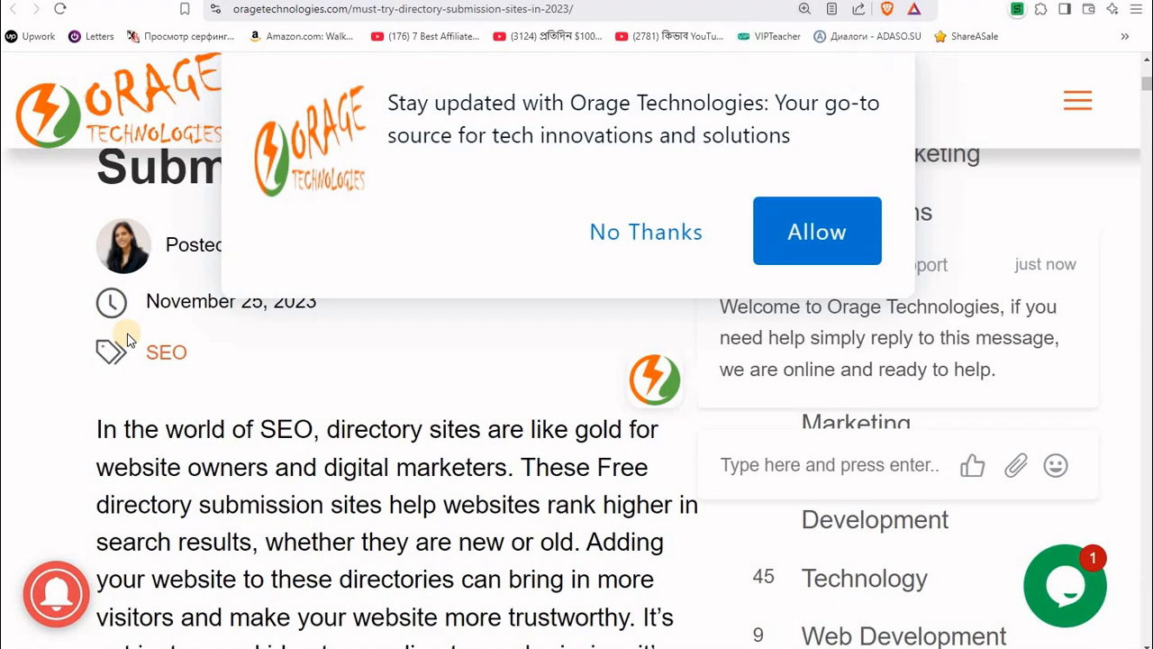
{"action": "left_click", "coordinate": [612, 239]}
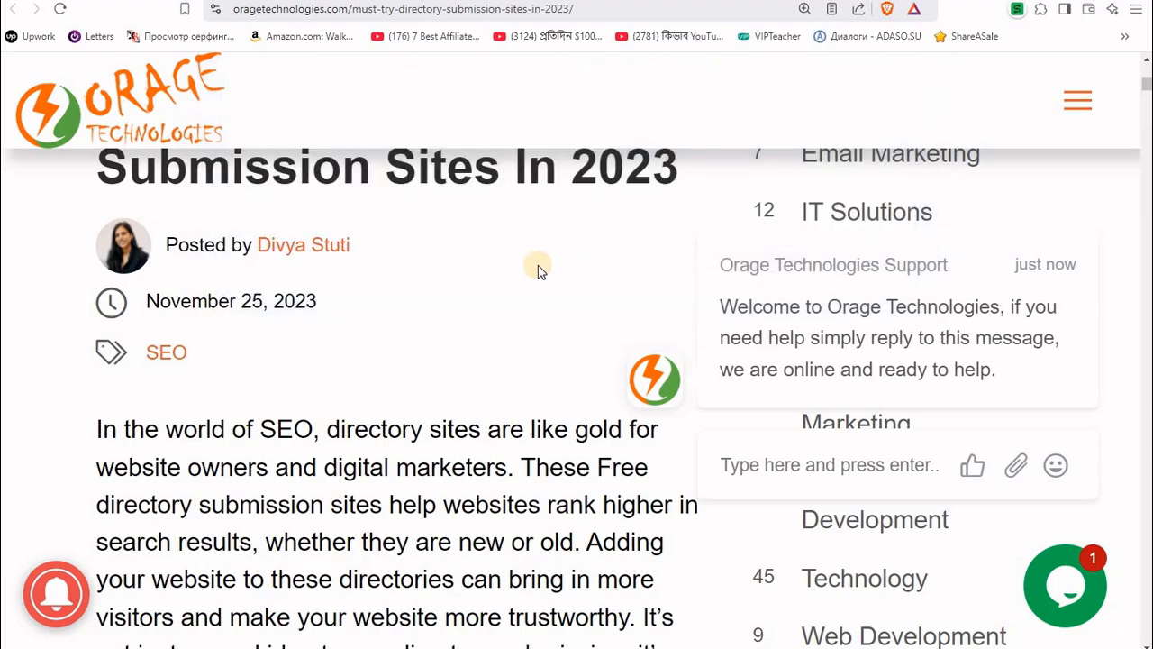
{"action": "key", "text": "ctrl+minus"}
{"action": "key", "text": "ctrl+minus"}
{"action": "key", "text": "ctrl+minus"}
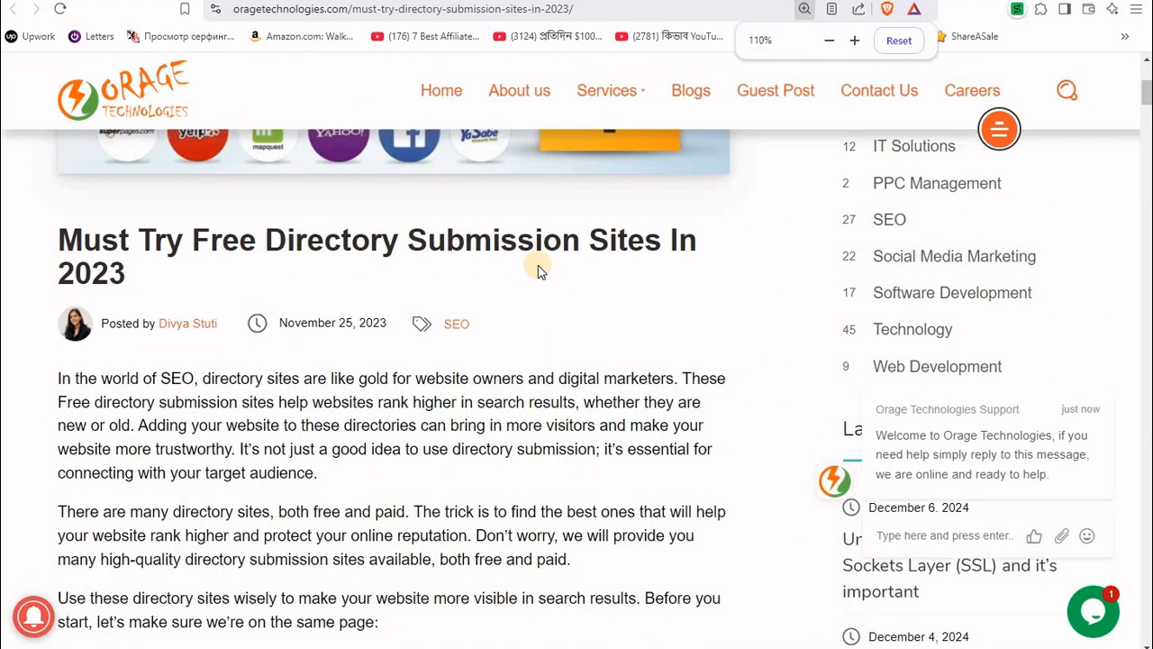
{"action": "key", "text": "ctrl+minus"}
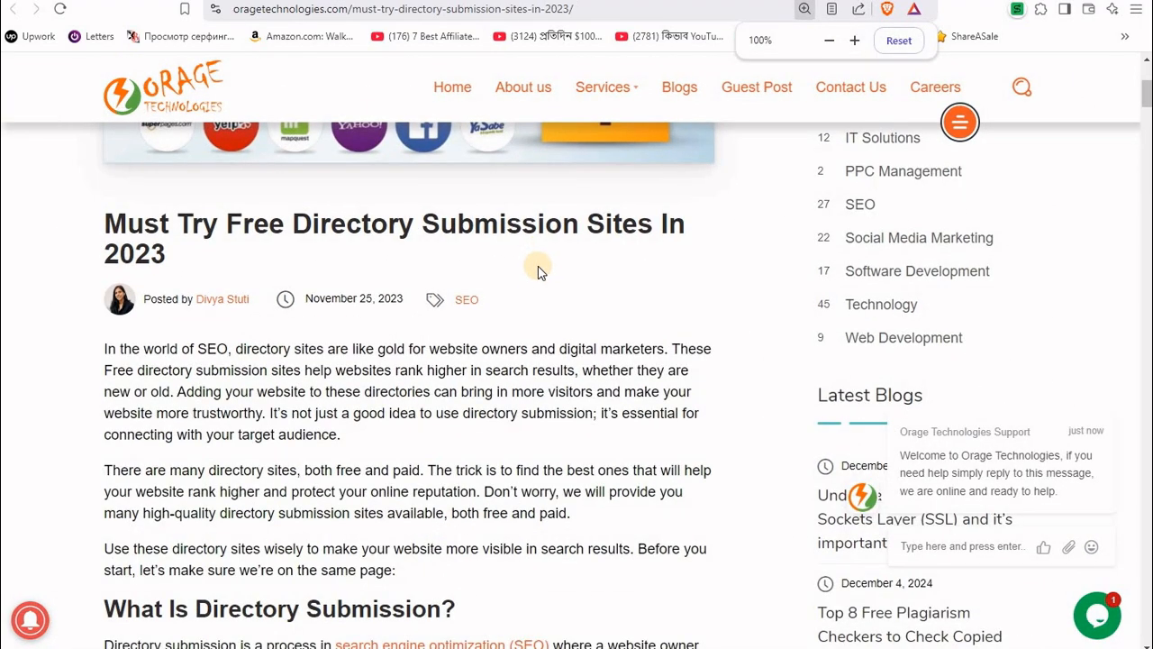
{"action": "scroll", "coordinate": [538, 272], "scroll_direction": "down", "scroll_amount": 12}
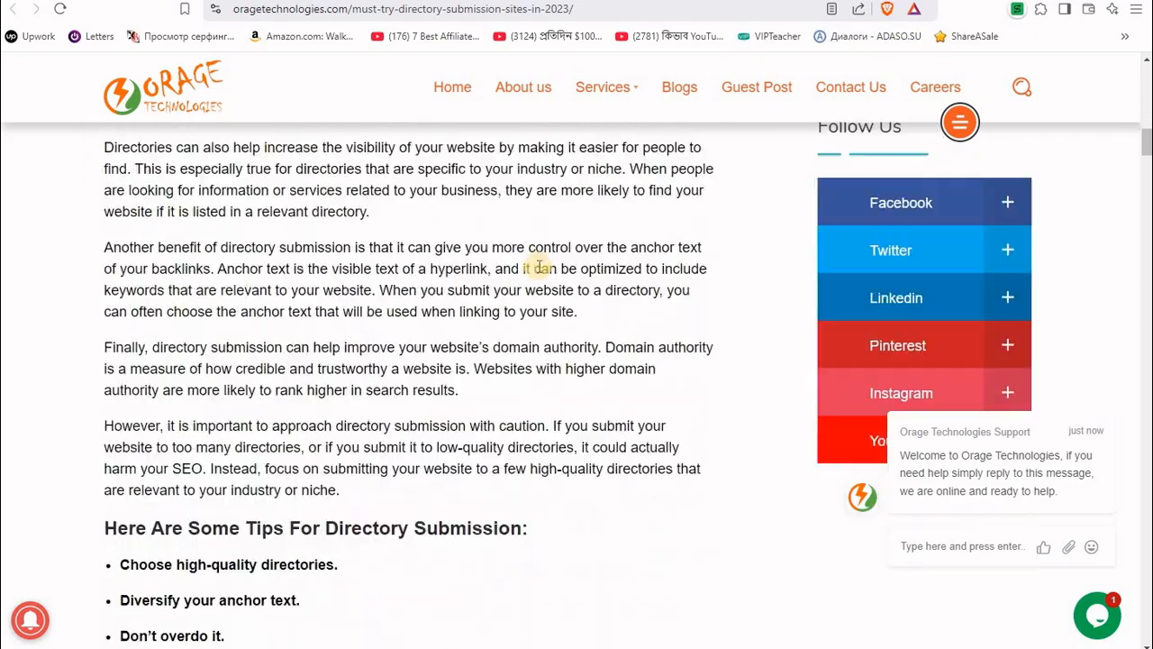
{"action": "scroll", "coordinate": [537, 270], "scroll_direction": "down", "scroll_amount": 5}
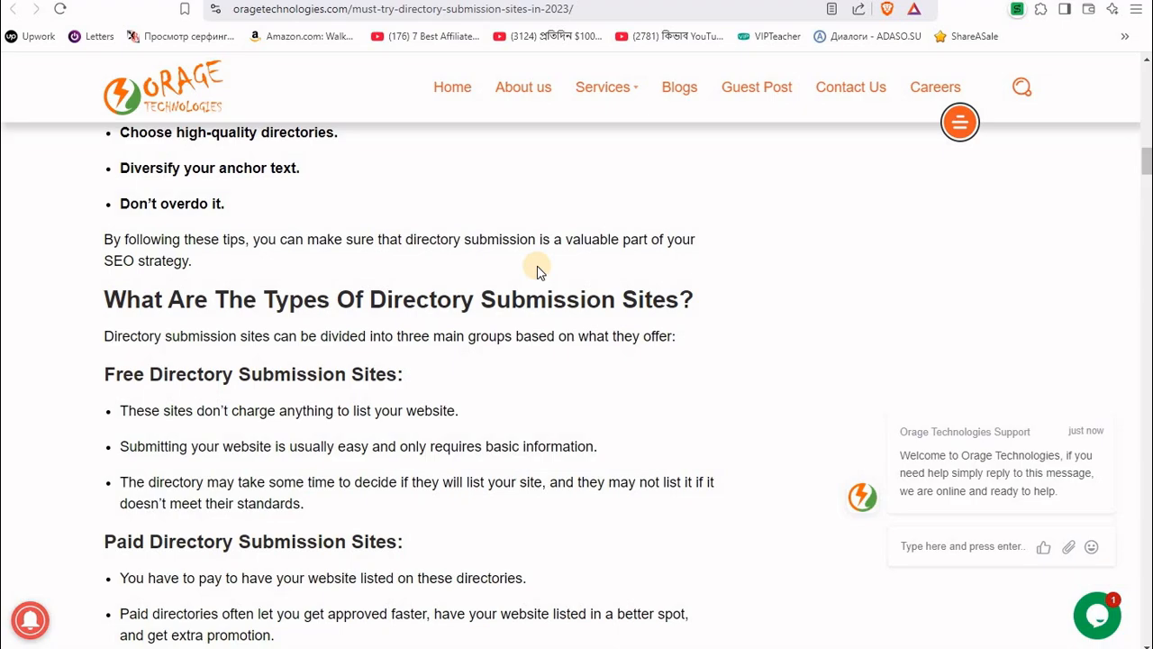
{"action": "scroll", "coordinate": [537, 271], "scroll_direction": "down", "scroll_amount": 20}
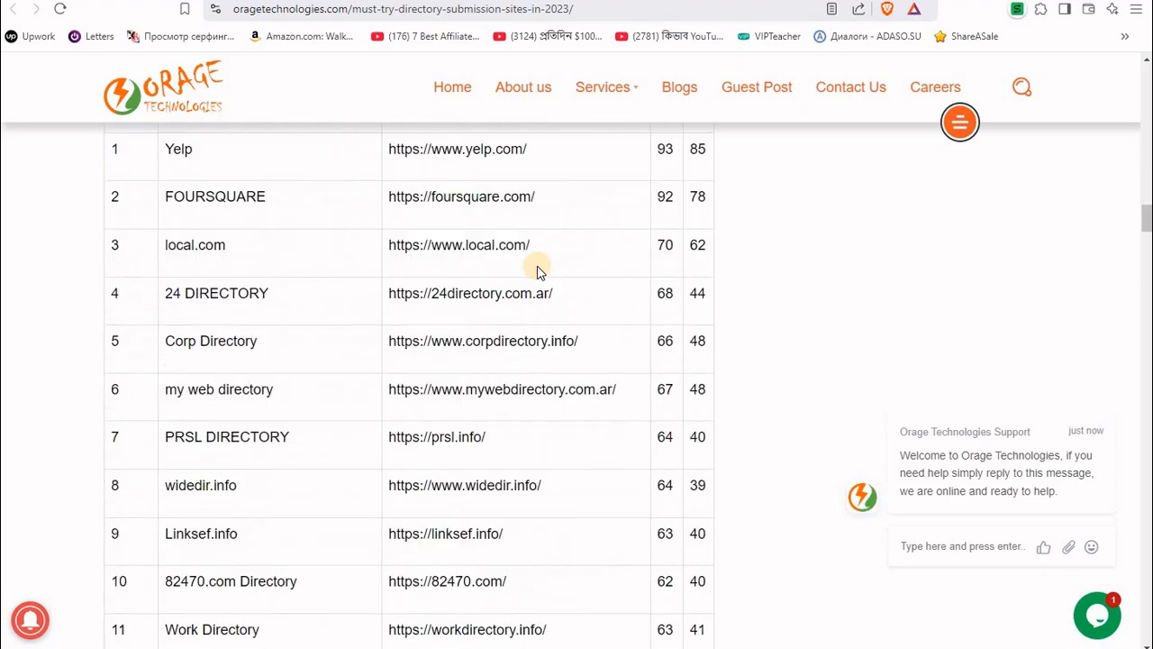
{"action": "scroll", "coordinate": [538, 271], "scroll_direction": "up", "scroll_amount": 1}
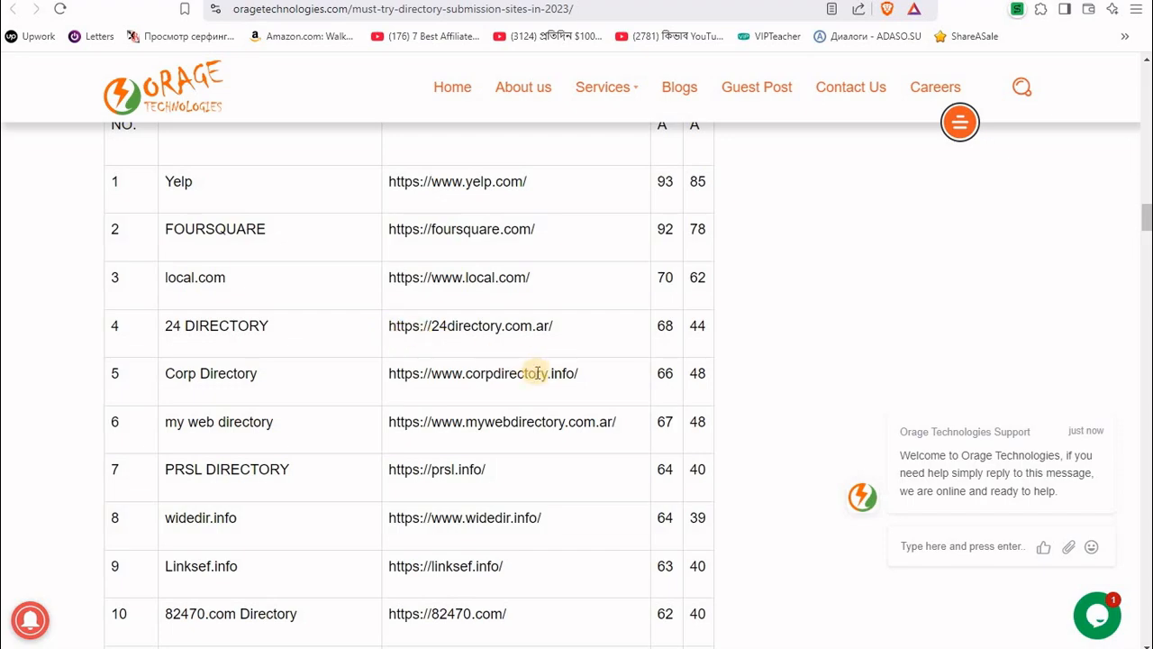
{"action": "scroll", "coordinate": [538, 372], "scroll_direction": "down", "scroll_amount": 1}
{"action": "left_click_drag", "start_coordinate": [582, 272], "coordinate": [367, 277]}
{"action": "right_click", "coordinate": [434, 273]}
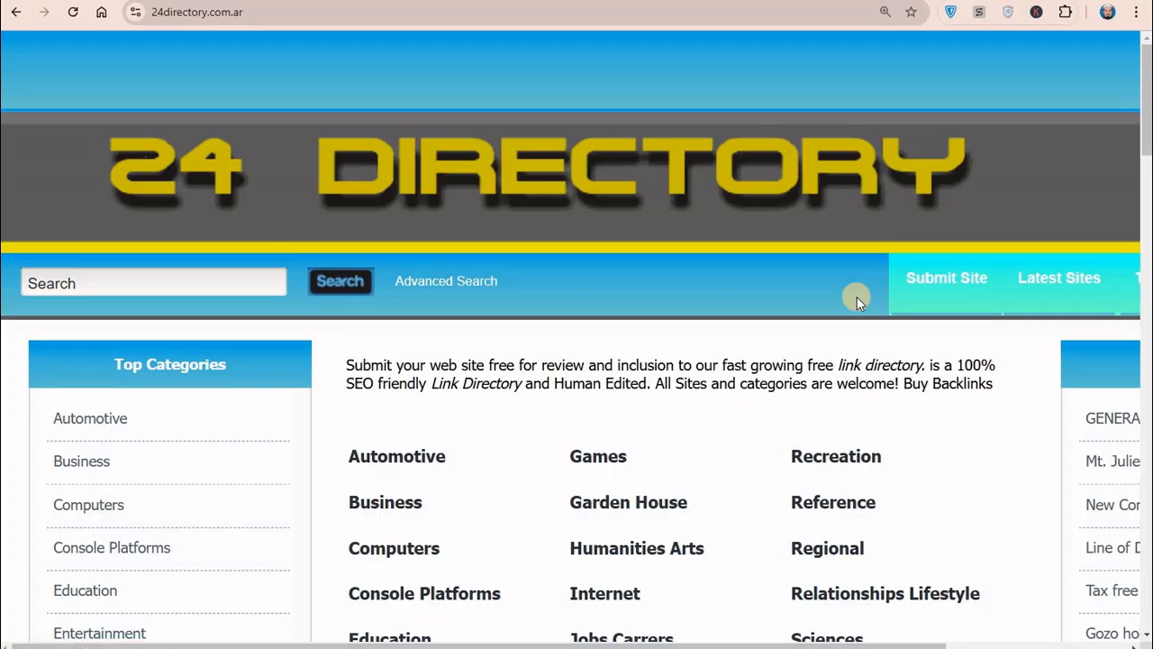
Reduce the 24 Directory page zoom to 110% and open its Submit Site page
{"action": "key", "text": "ctrl+minus"}
{"action": "key", "text": "ctrl+minus"}
{"action": "key", "text": "ctrl+minus"}
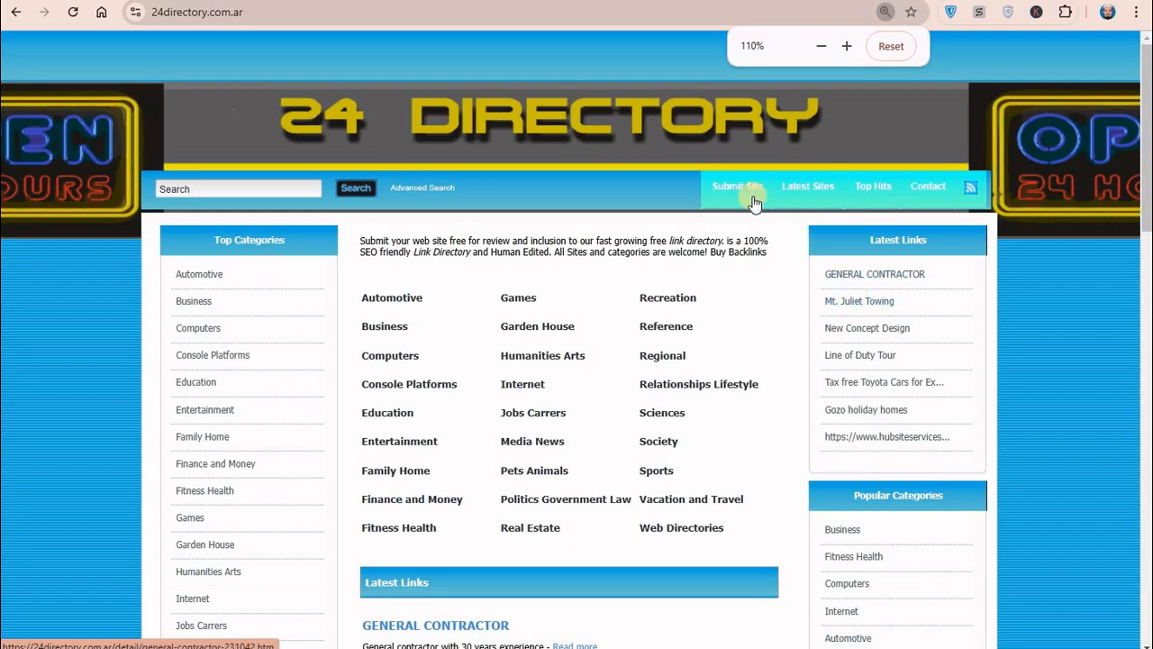
{"action": "left_click", "coordinate": [736, 187]}
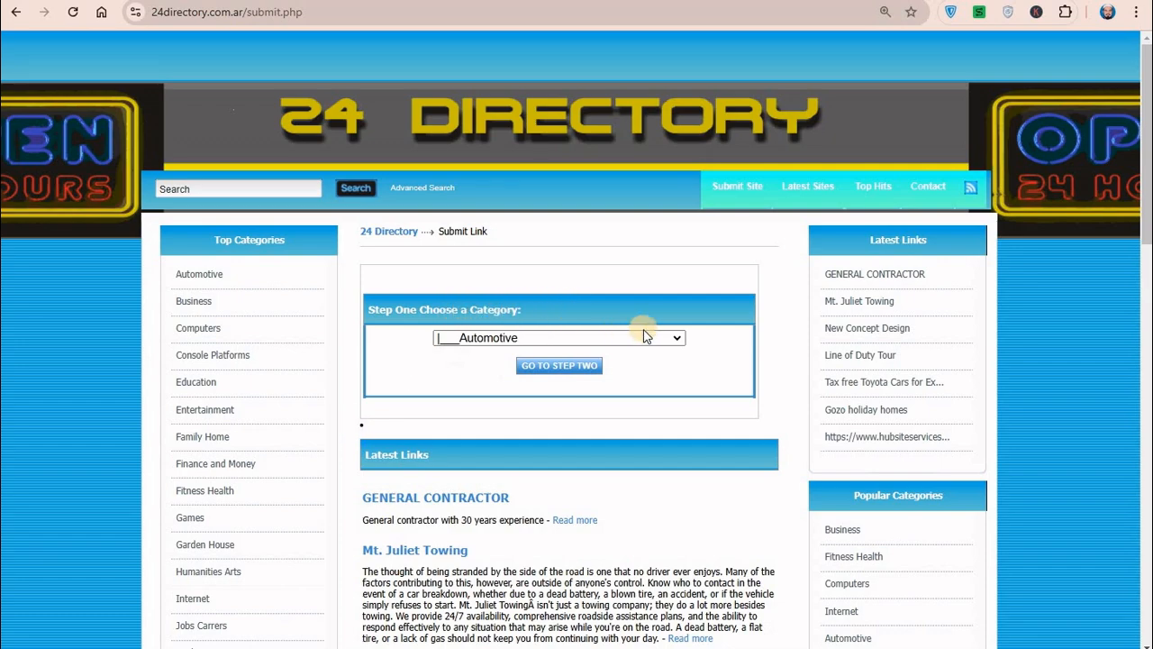
Choose the Agriculture category under Business for the link submission and continue to step two
{"action": "left_click", "coordinate": [677, 342]}
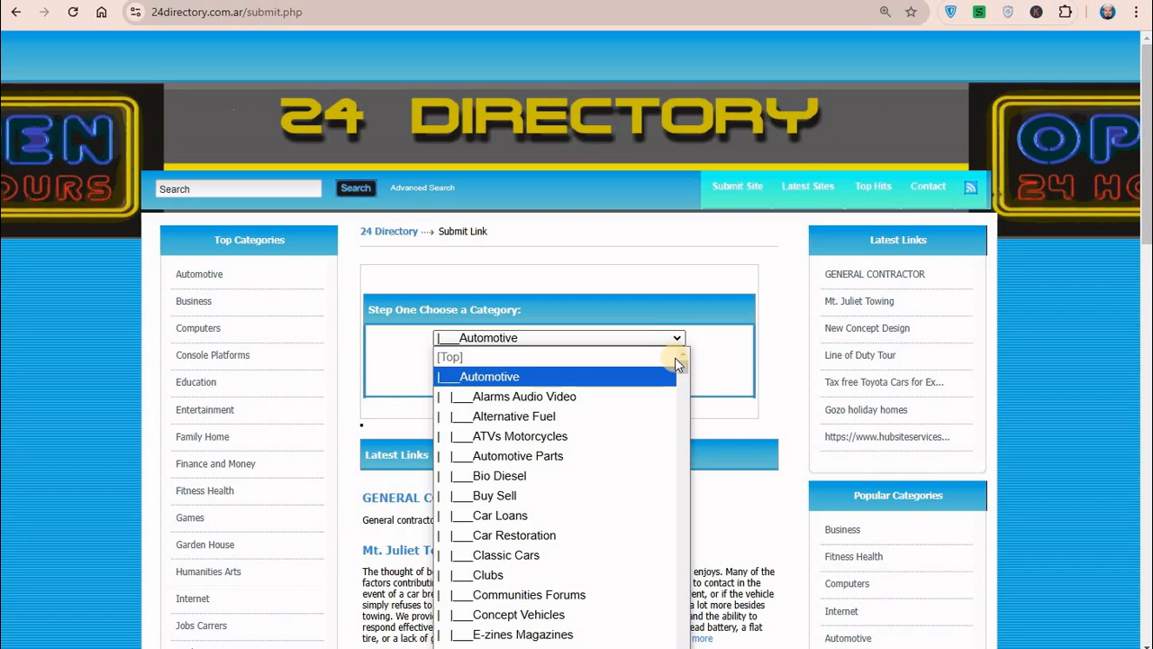
{"action": "scroll", "coordinate": [681, 369], "scroll_direction": "down", "scroll_amount": 2}
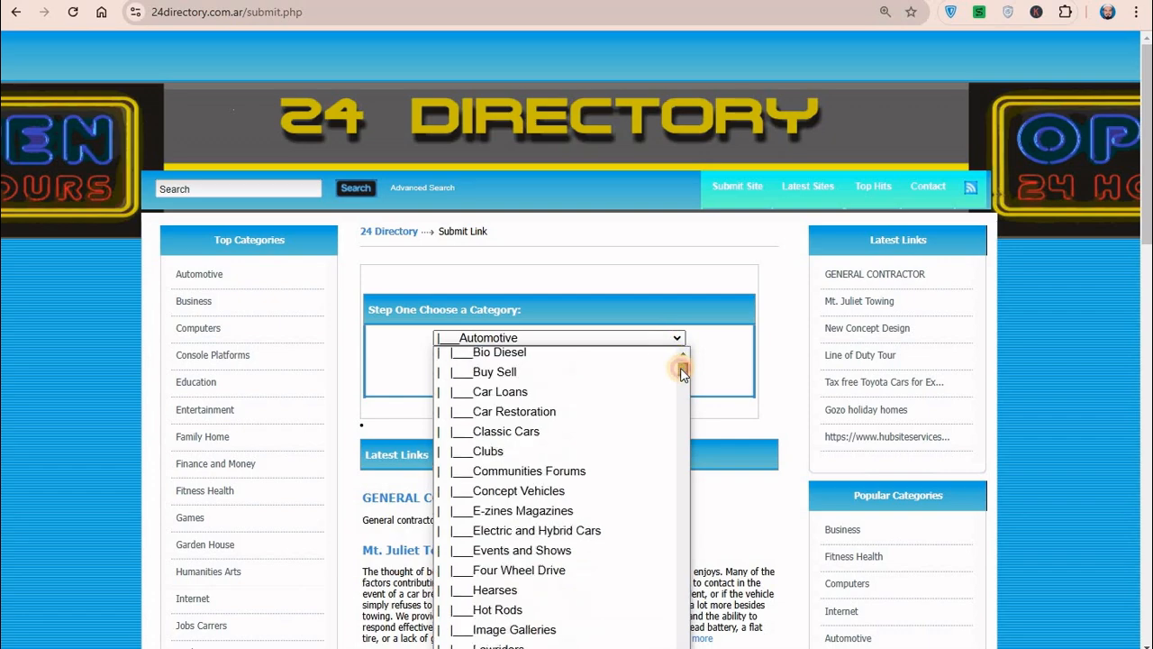
{"action": "scroll", "coordinate": [586, 492], "scroll_direction": "down", "scroll_amount": 5}
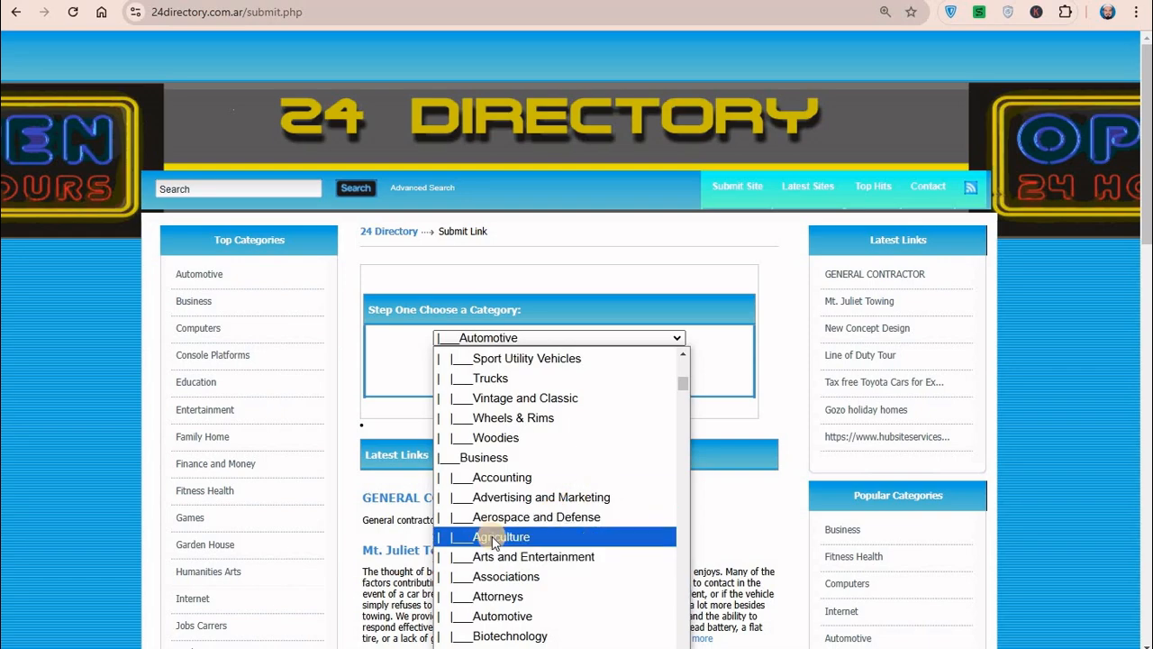
{"action": "left_click", "coordinate": [494, 537]}
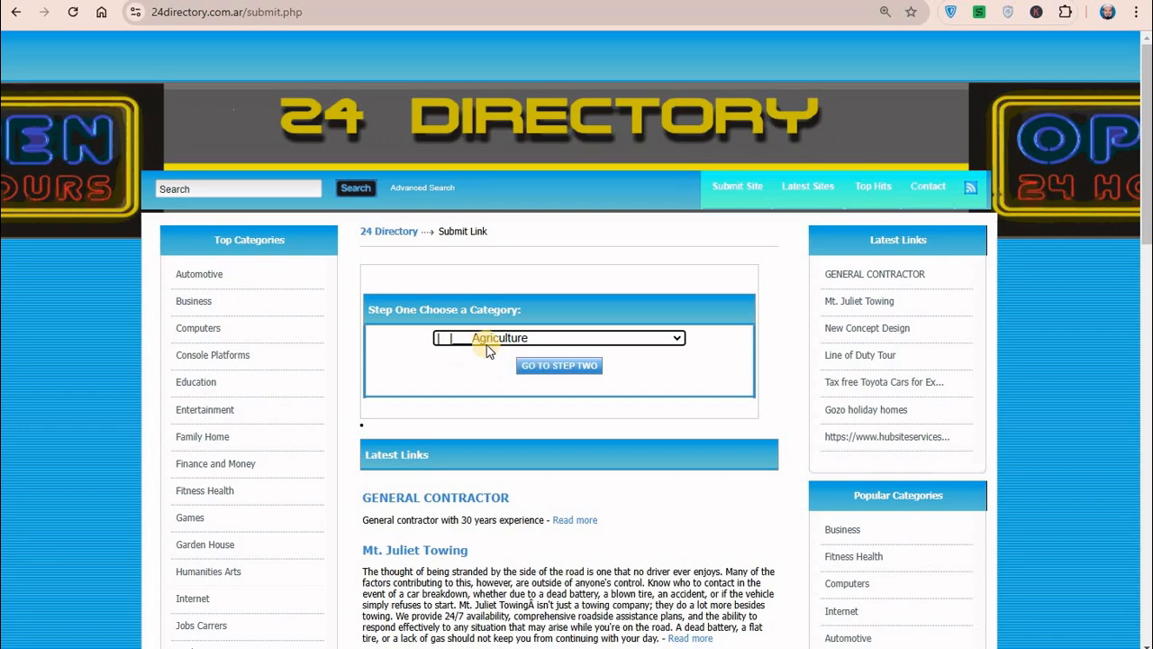
{"action": "left_click", "coordinate": [556, 365]}
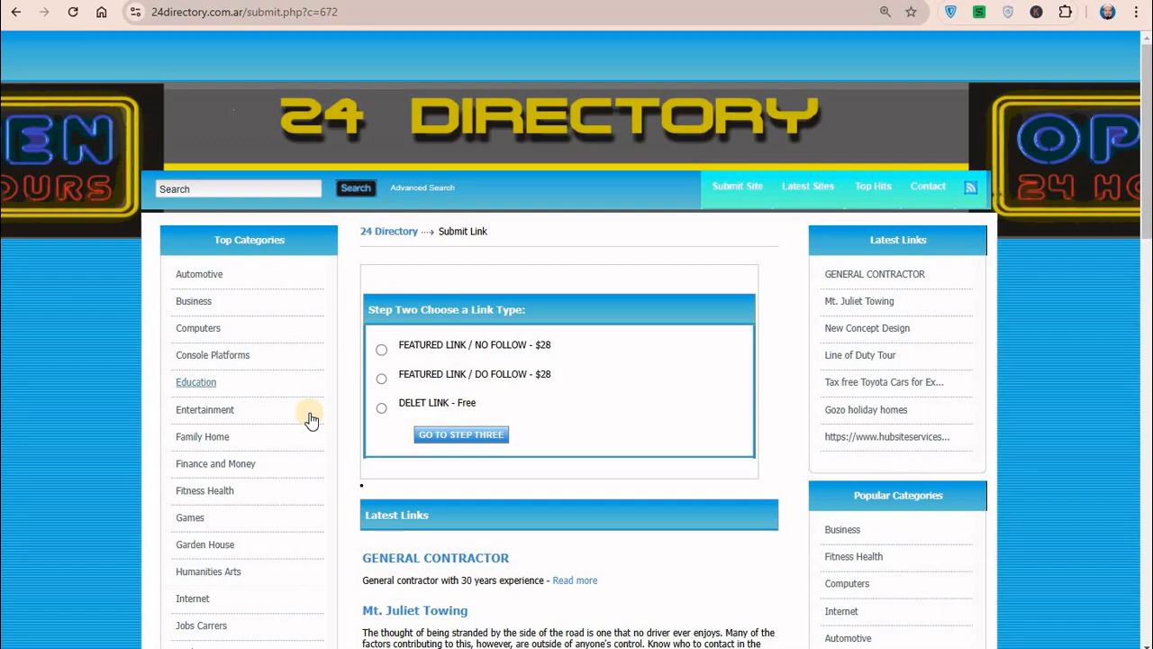
Try the featured no-follow and do-follow link types, and select the "DELET LINK - Free" option
{"action": "left_click", "coordinate": [382, 352]}
{"action": "left_click", "coordinate": [382, 379]}
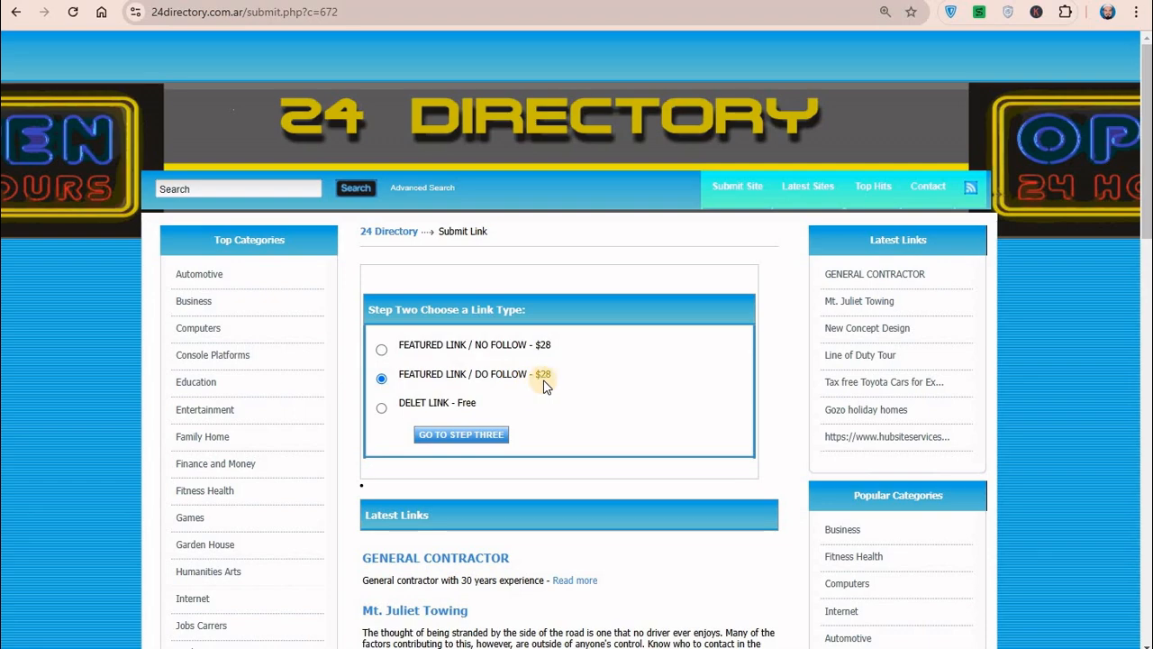
{"action": "left_click", "coordinate": [381, 409]}
{"action": "left_click", "coordinate": [387, 410]}
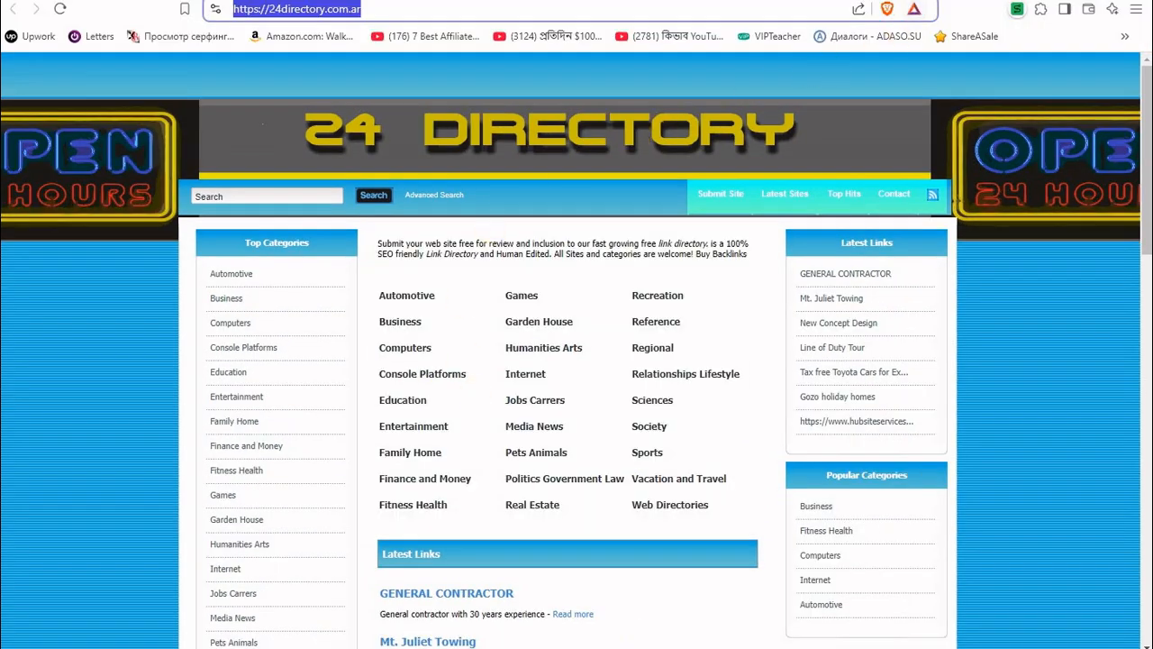
Open ecobluedirectory.com from row 10 of the Desire Marketing directory submission list
{"action": "left_click_drag", "start_coordinate": [273, 415], "coordinate": [147, 415]}
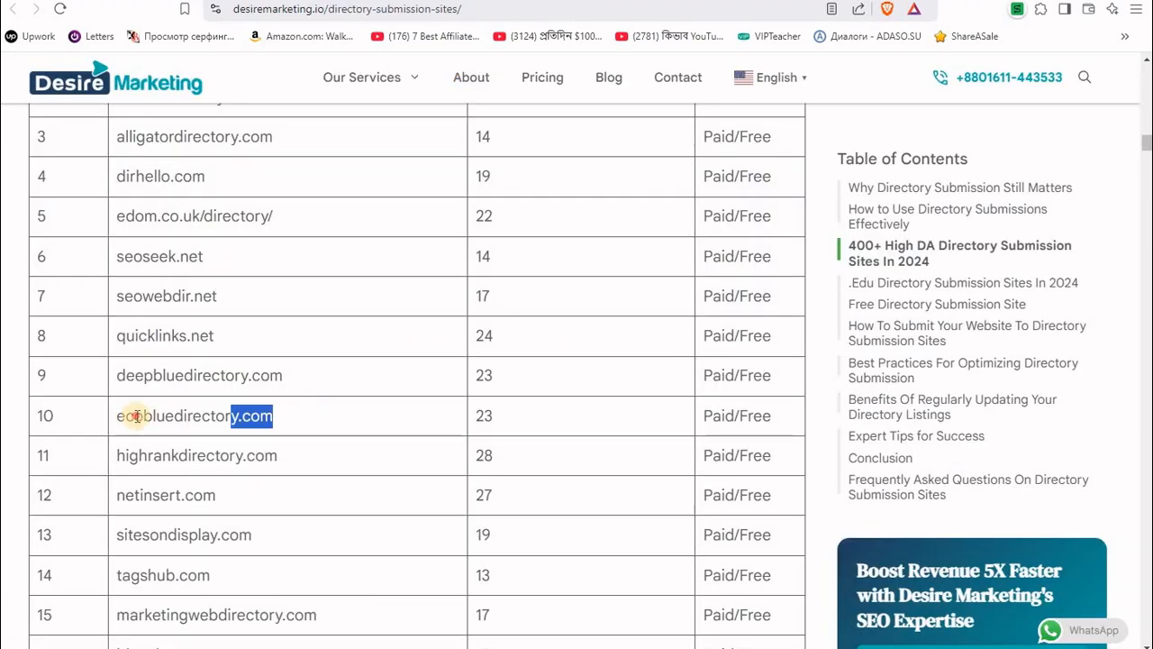
{"action": "right_click", "coordinate": [176, 419]}
{"action": "left_click", "coordinate": [207, 476]}
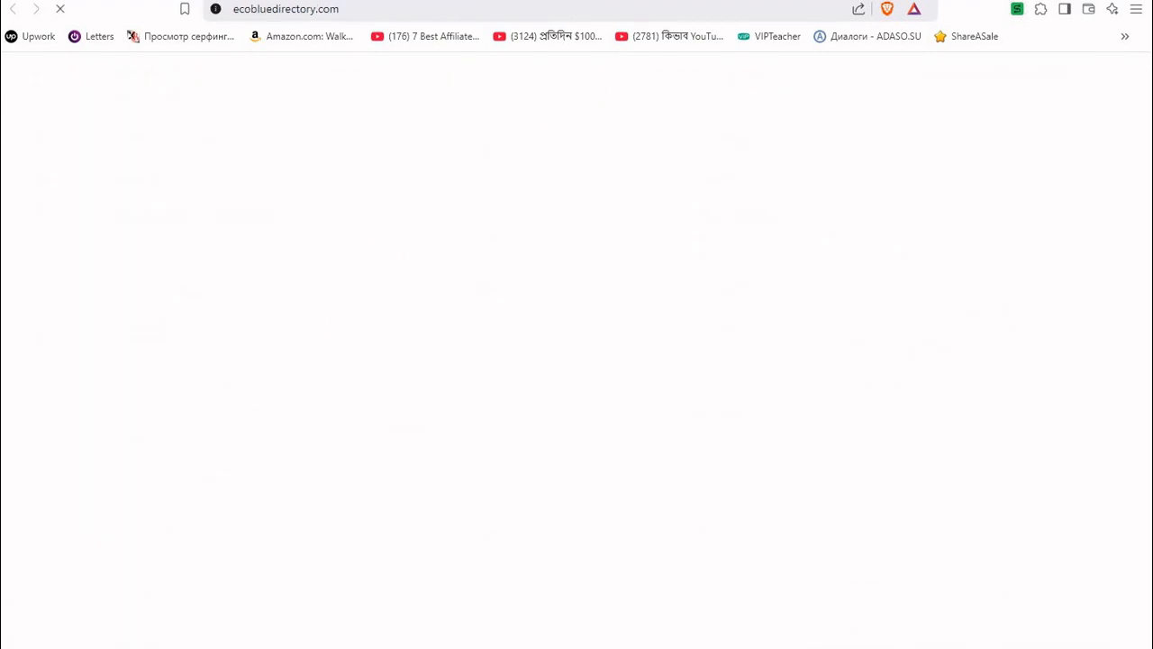
Return to the Desire Marketing list and open highrankdirectory.com from row 11
{"action": "key", "text": "ctrl+w"}
{"action": "left_click_drag", "start_coordinate": [277, 455], "coordinate": [117, 459]}
{"action": "right_click", "coordinate": [167, 463]}
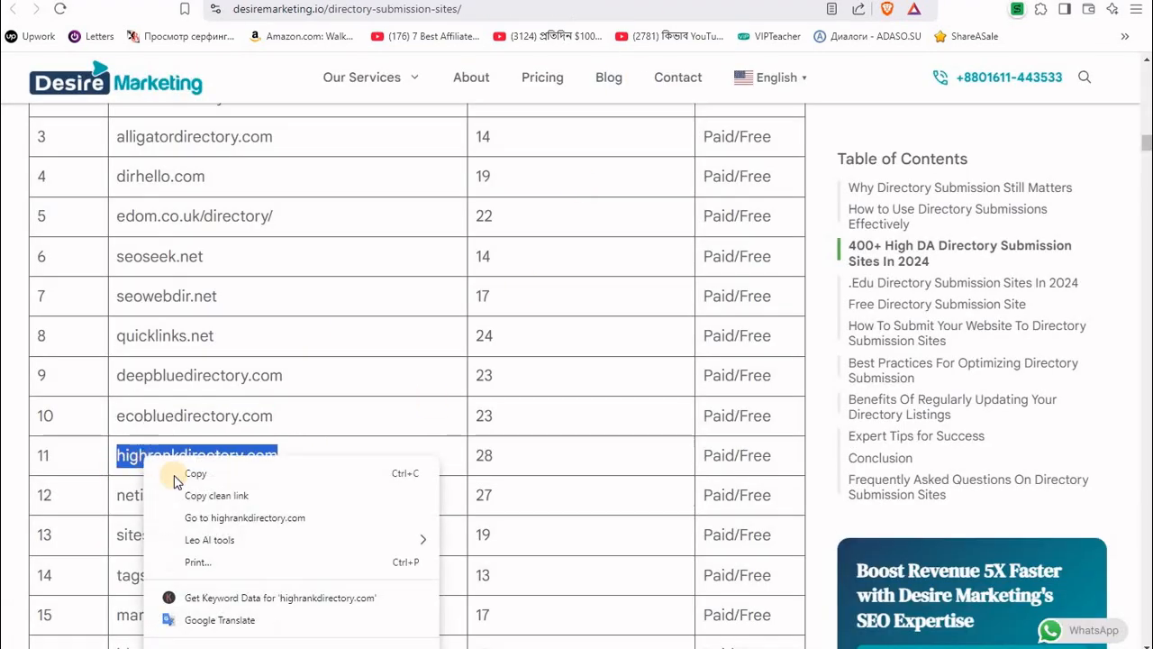
{"action": "left_click", "coordinate": [208, 520]}
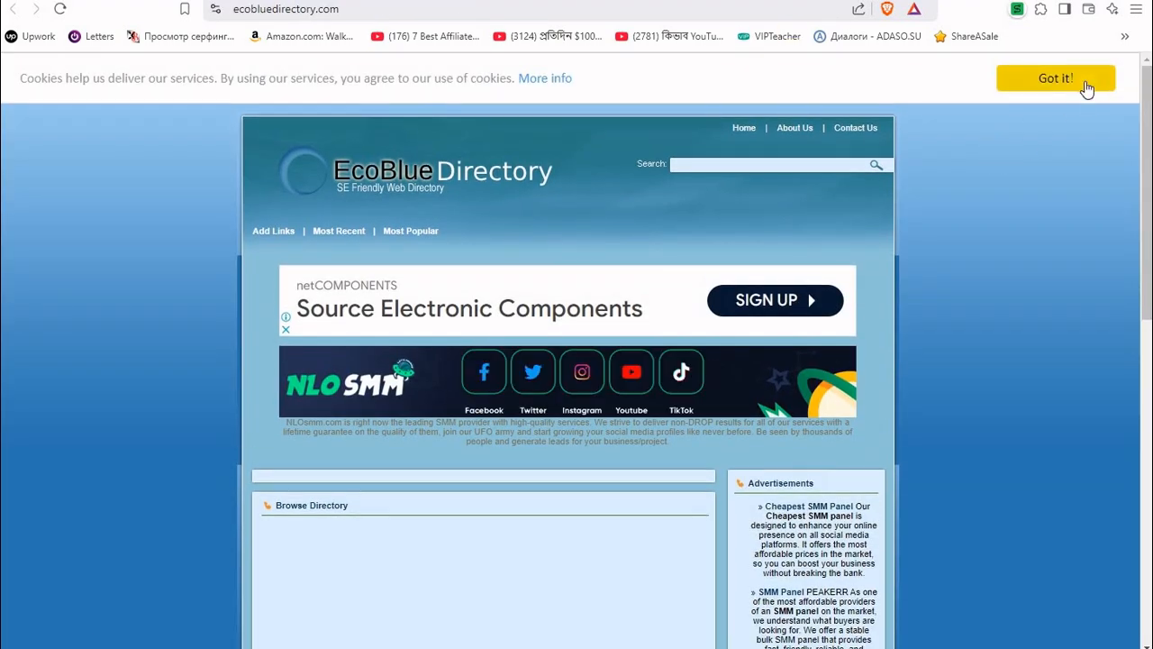
Accept EcoBlue Directory's cookie notice, and open the Submit Link form on the High Rank Directory site
{"action": "left_click", "coordinate": [1055, 79]}
{"action": "key", "text": "ctrl+Tab"}
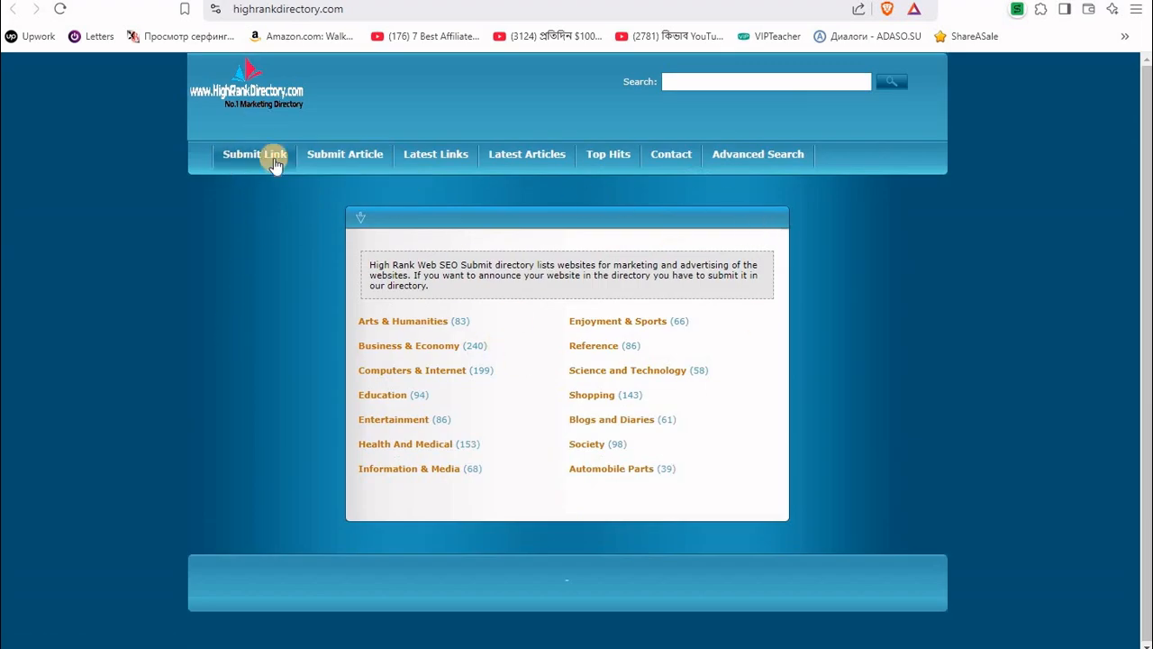
{"action": "left_click", "coordinate": [245, 170]}
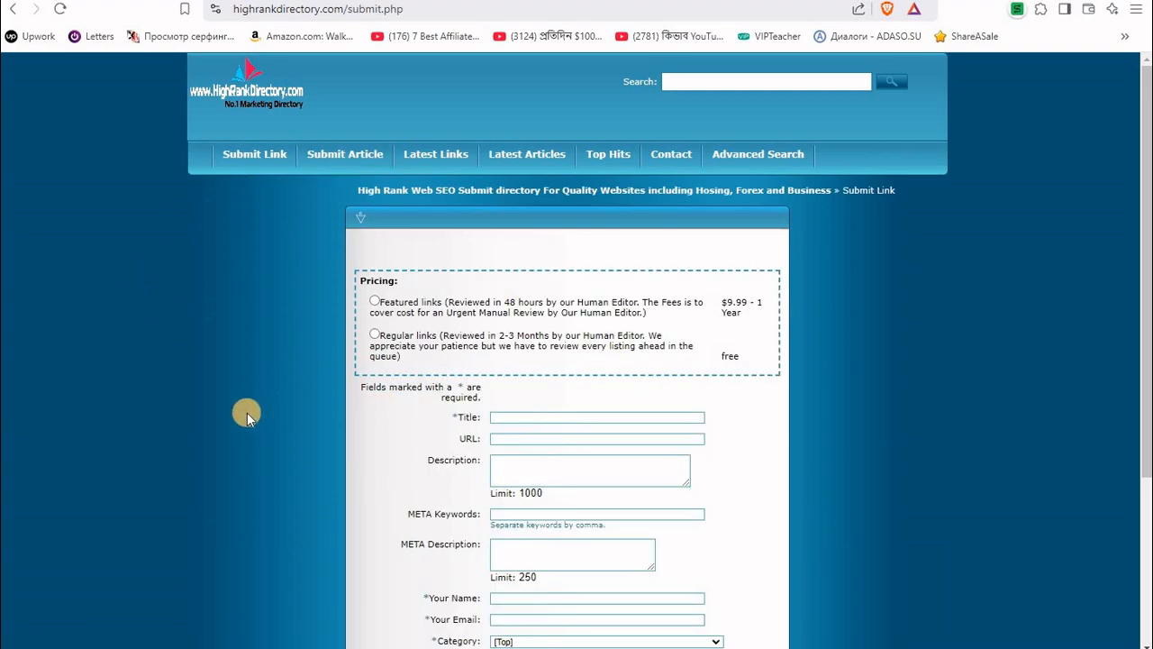
Review the submission form's pricing section, highlighting the free Regular links description and clearing the highlight
{"action": "scroll", "coordinate": [230, 418], "scroll_direction": "down", "scroll_amount": 2}
{"action": "scroll", "coordinate": [229, 419], "scroll_direction": "up", "scroll_amount": 1}
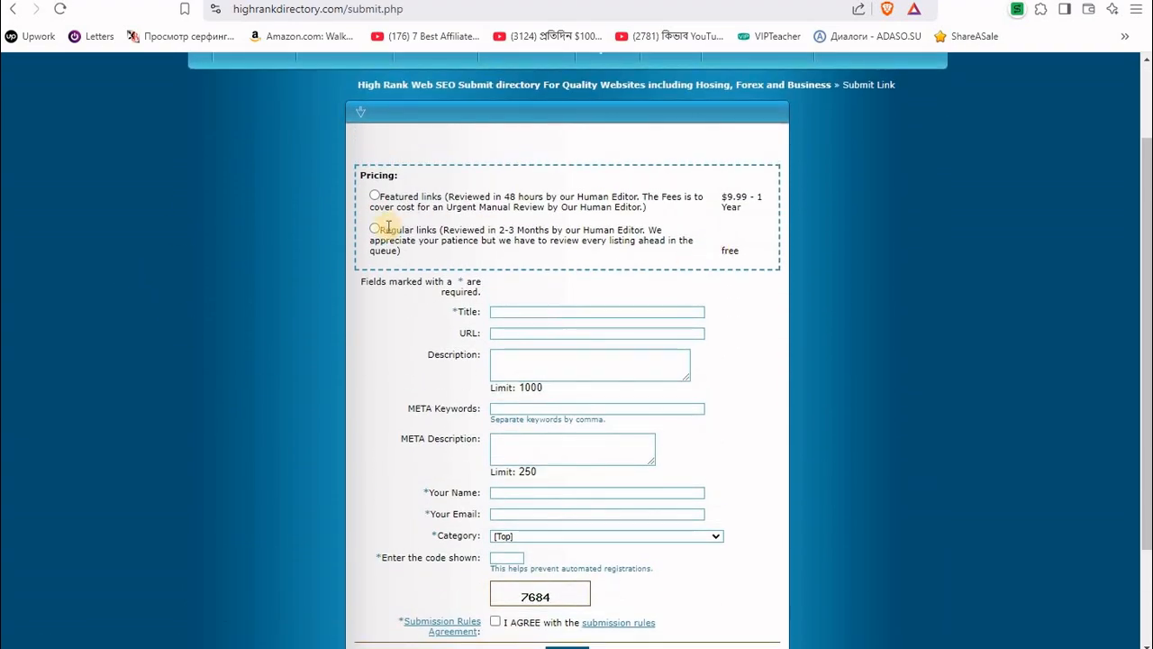
{"action": "left_click_drag", "start_coordinate": [380, 230], "coordinate": [494, 259]}
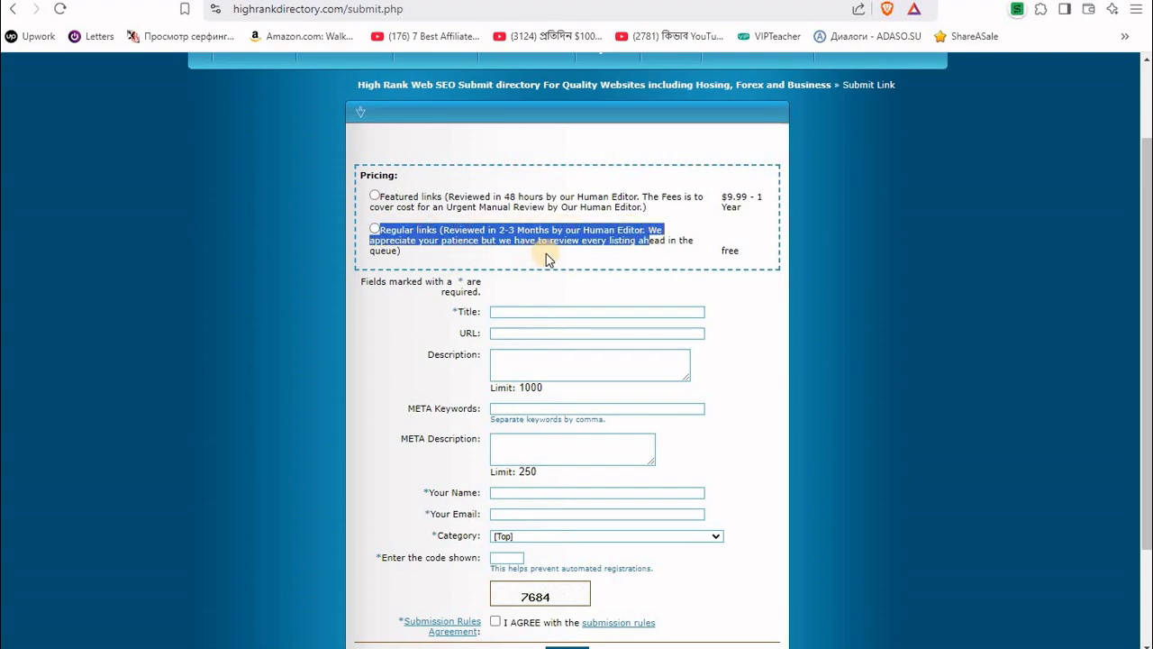
{"action": "left_click", "coordinate": [585, 253]}
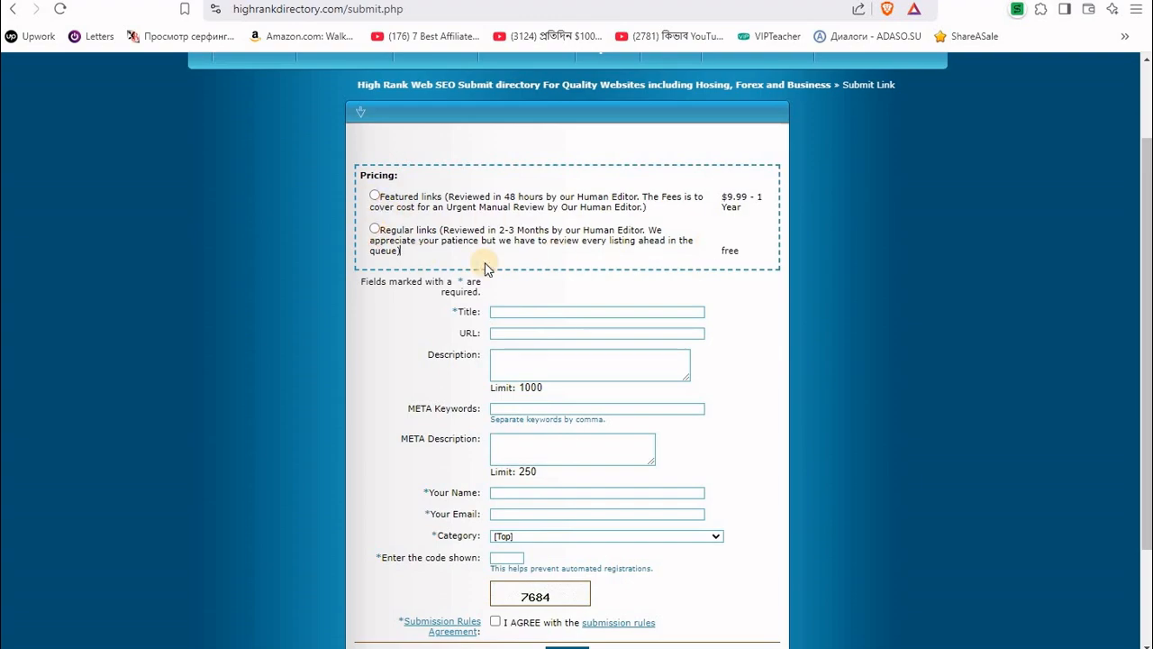
Enlarge the page and choose the free Regular links pricing option, highlighting its price and the 2-3 months review time
{"action": "key", "text": "ctrl+plus"}
{"action": "key", "text": "ctrl+plus"}
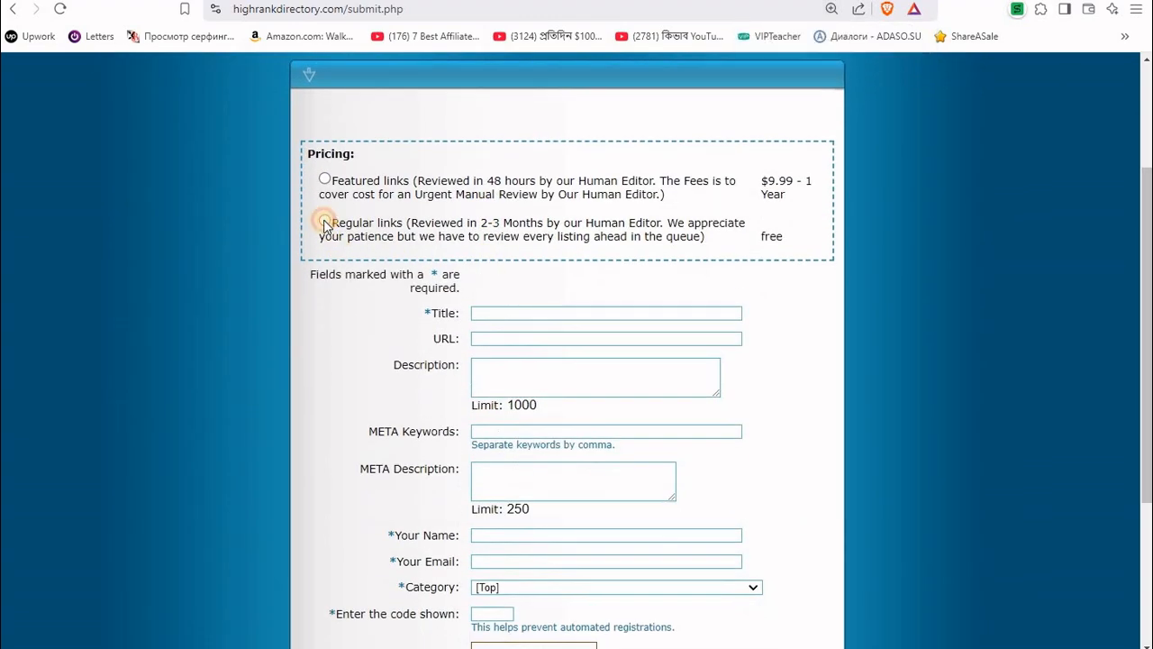
{"action": "left_click", "coordinate": [325, 221]}
{"action": "double_click", "coordinate": [771, 236]}
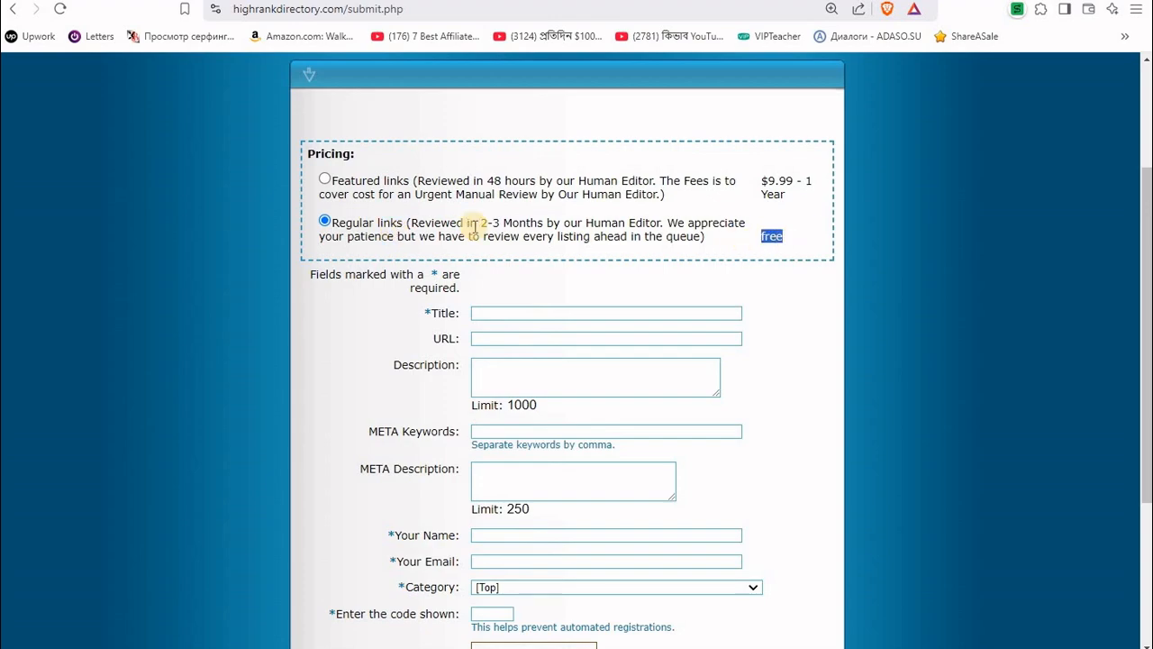
{"action": "left_click_drag", "start_coordinate": [476, 223], "coordinate": [560, 223]}
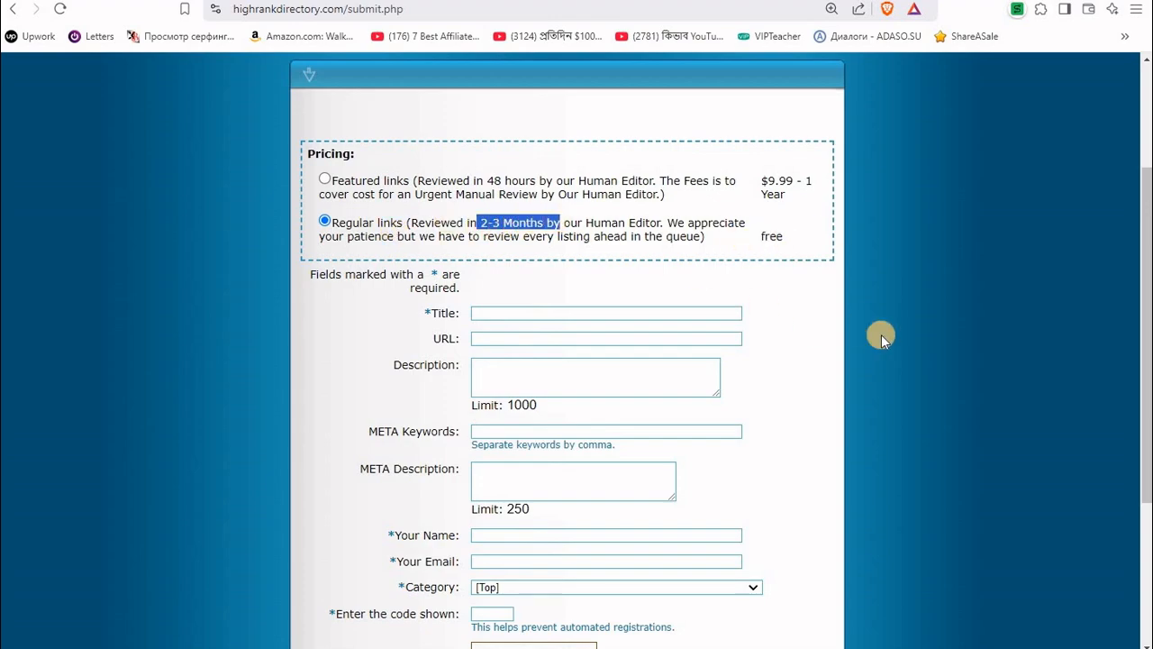
Copy the title "Deshi Summer Onion Cultivation Bangladesh | Deshi Best Summer Onion" from the Notepad SEO information file into the form's Title field
{"action": "left_click", "coordinate": [490, 313]}
{"action": "left_click", "coordinate": [888, 646]}
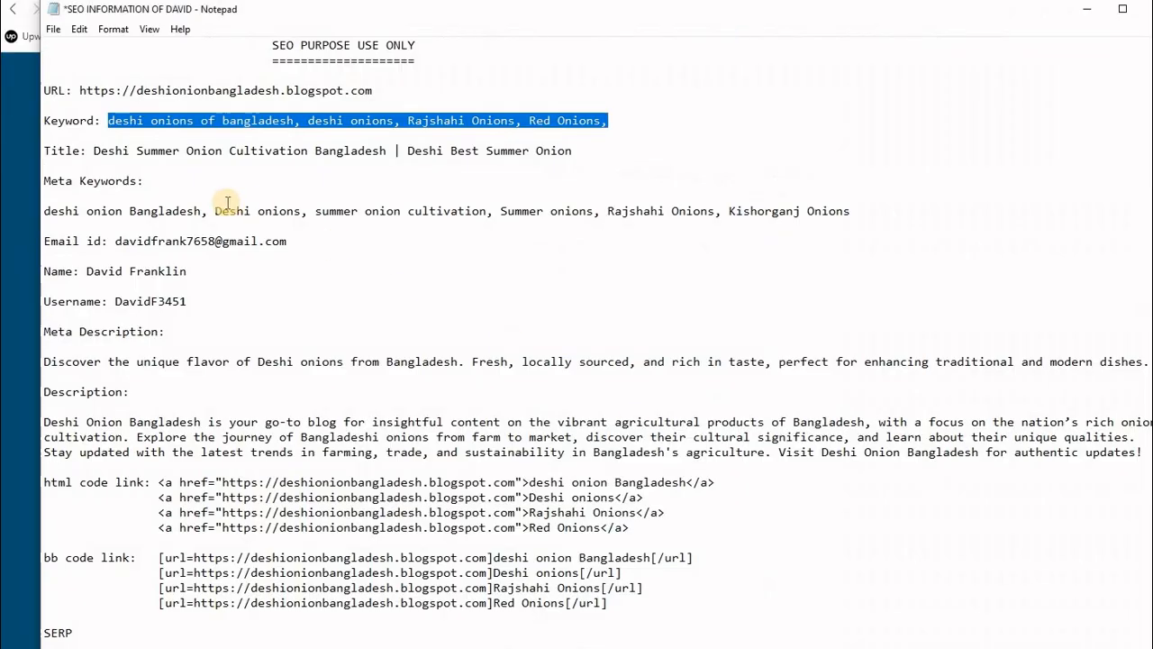
{"action": "left_click_drag", "start_coordinate": [93, 150], "coordinate": [573, 151]}
{"action": "right_click", "coordinate": [414, 137]}
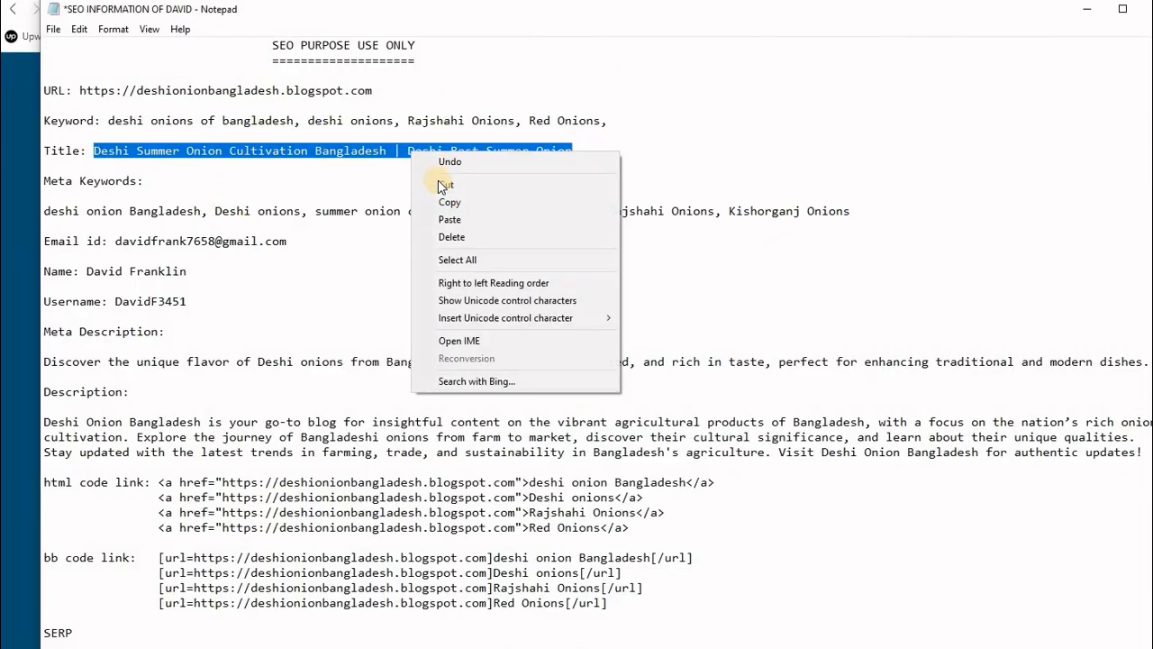
{"action": "left_click", "coordinate": [441, 196]}
{"action": "left_click", "coordinate": [14, 216]}
{"action": "right_click", "coordinate": [506, 316]}
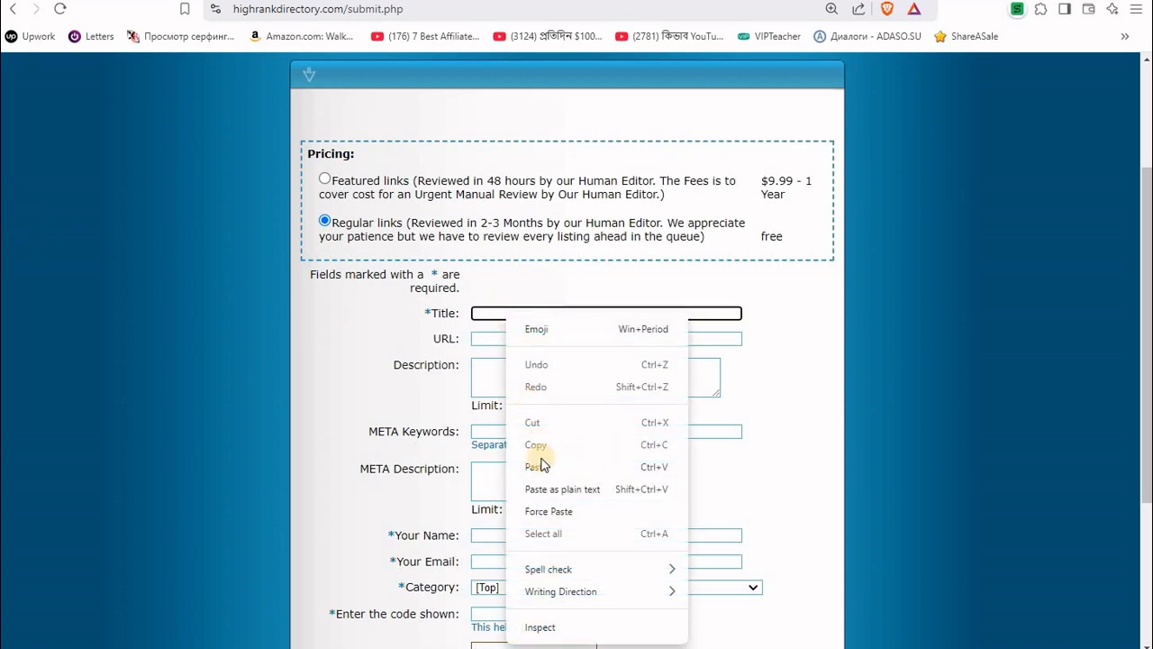
{"action": "left_click", "coordinate": [540, 465]}
{"action": "left_click", "coordinate": [808, 648]}
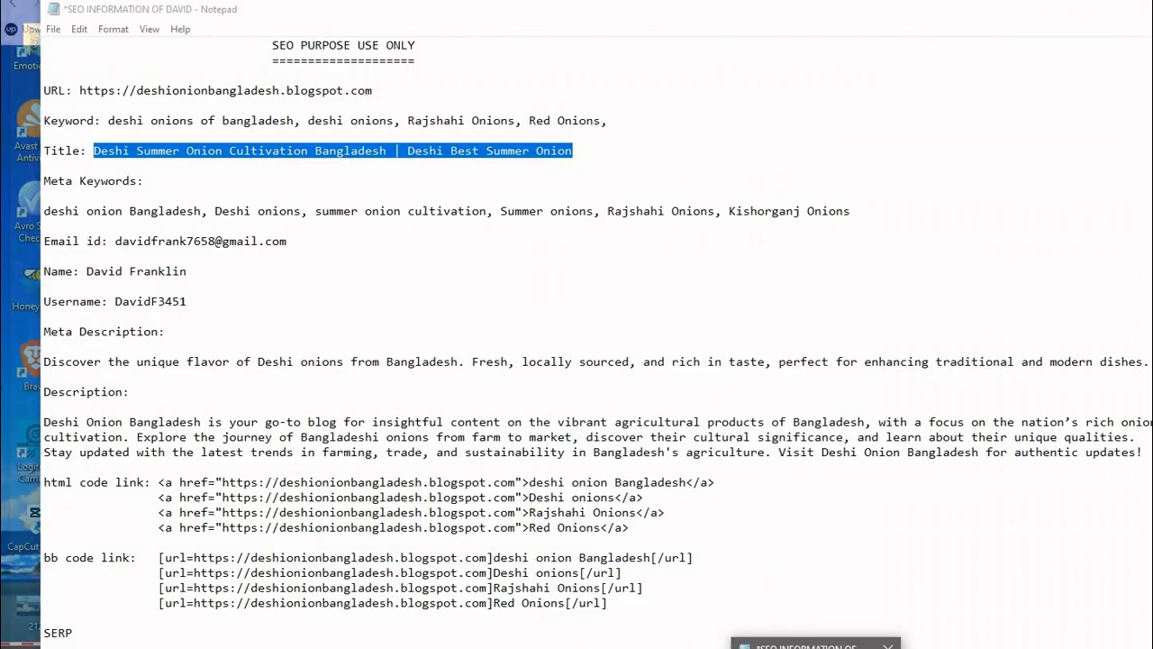
{"action": "left_click", "coordinate": [838, 646]}
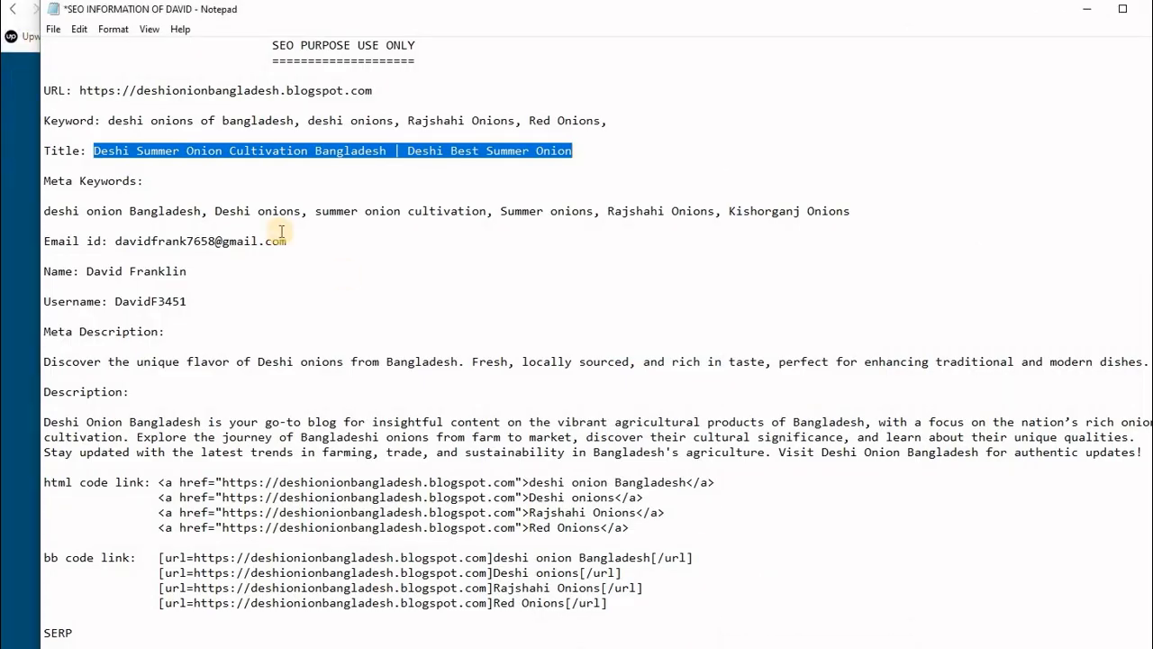
{"action": "double_click", "coordinate": [84, 91]}
{"action": "right_click", "coordinate": [179, 91]}
{"action": "left_click", "coordinate": [205, 140]}
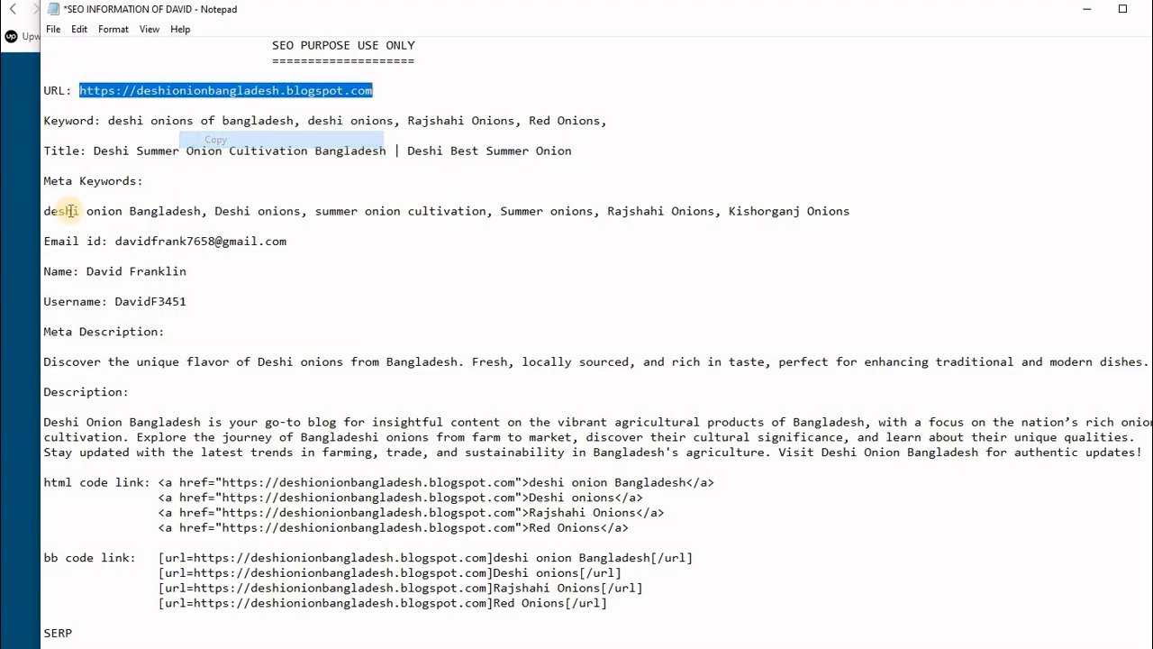
{"action": "left_click", "coordinate": [18, 247]}
{"action": "right_click", "coordinate": [488, 340]}
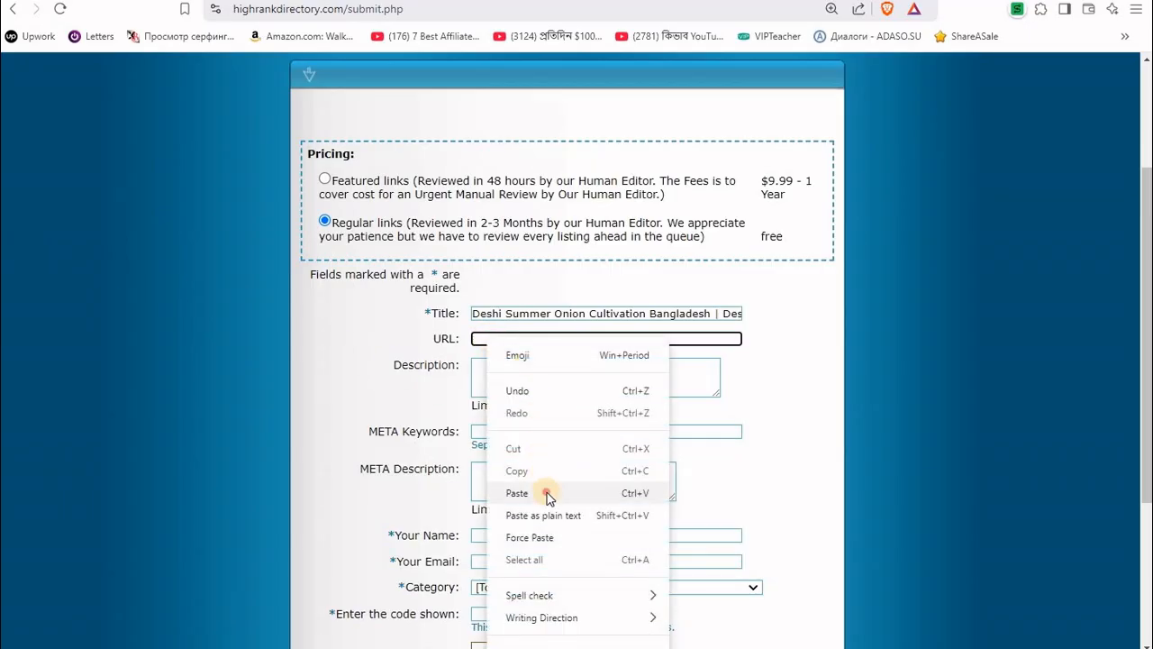
{"action": "left_click", "coordinate": [532, 493]}
{"action": "left_click", "coordinate": [352, 366]}
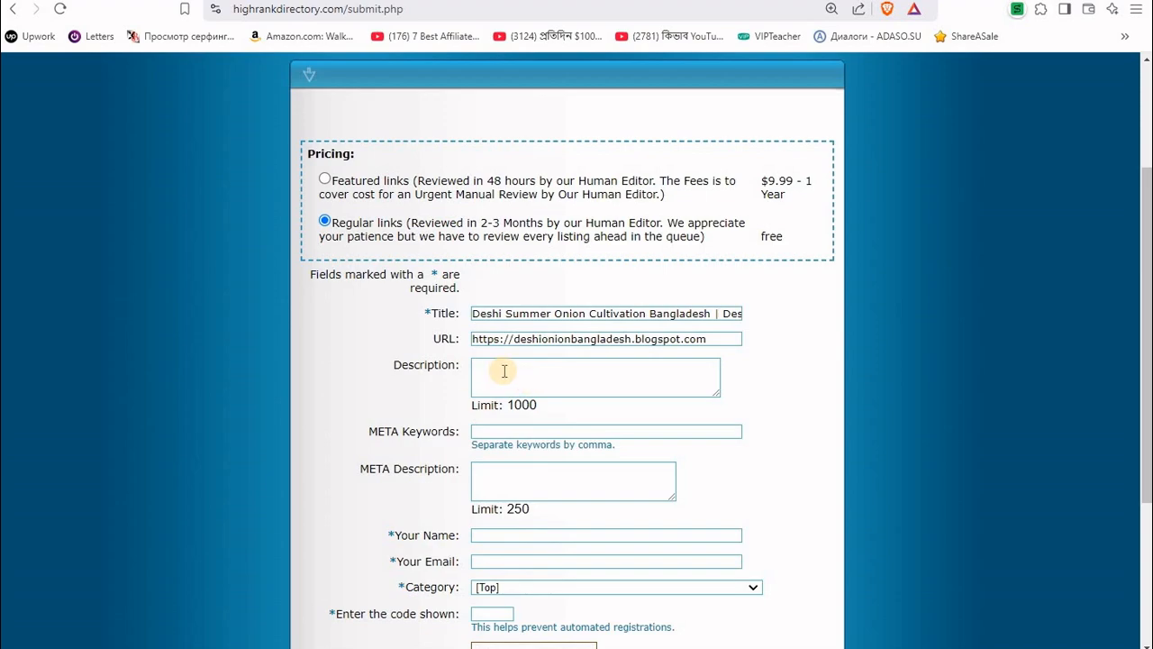
Enlarge the form's Description box and fill it with the full three-line description copied from the Notepad file
{"action": "left_click_drag", "start_coordinate": [717, 393], "coordinate": [773, 471]}
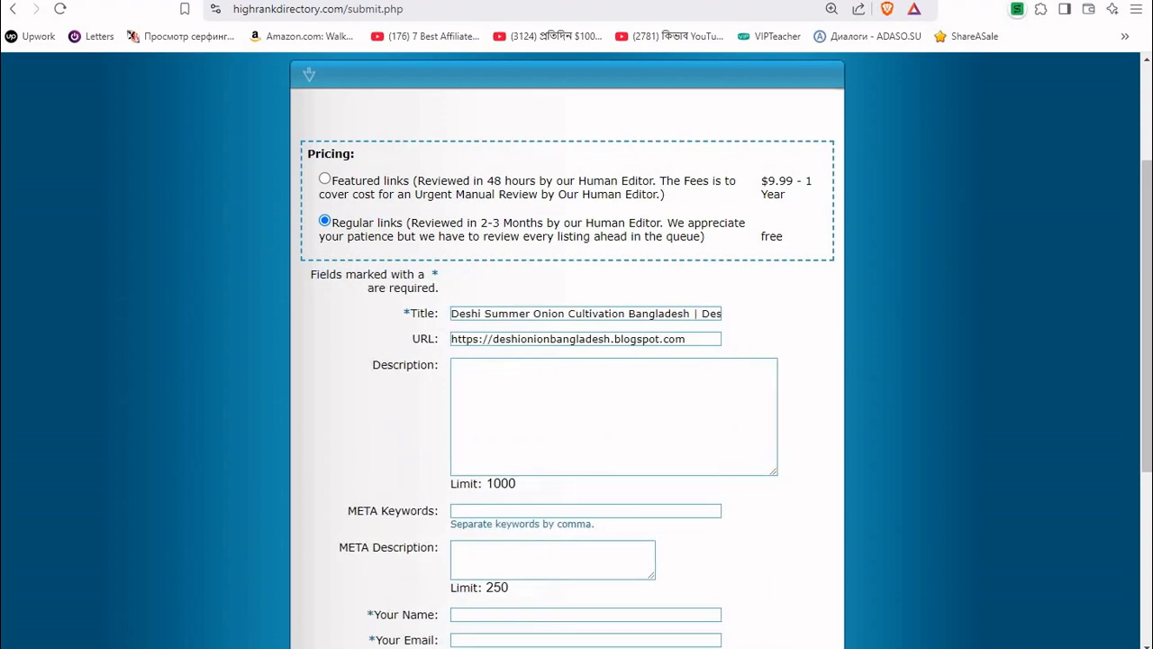
{"action": "key", "text": "alt+Tab"}
{"action": "scroll", "coordinate": [343, 377], "scroll_direction": "down", "scroll_amount": 1}
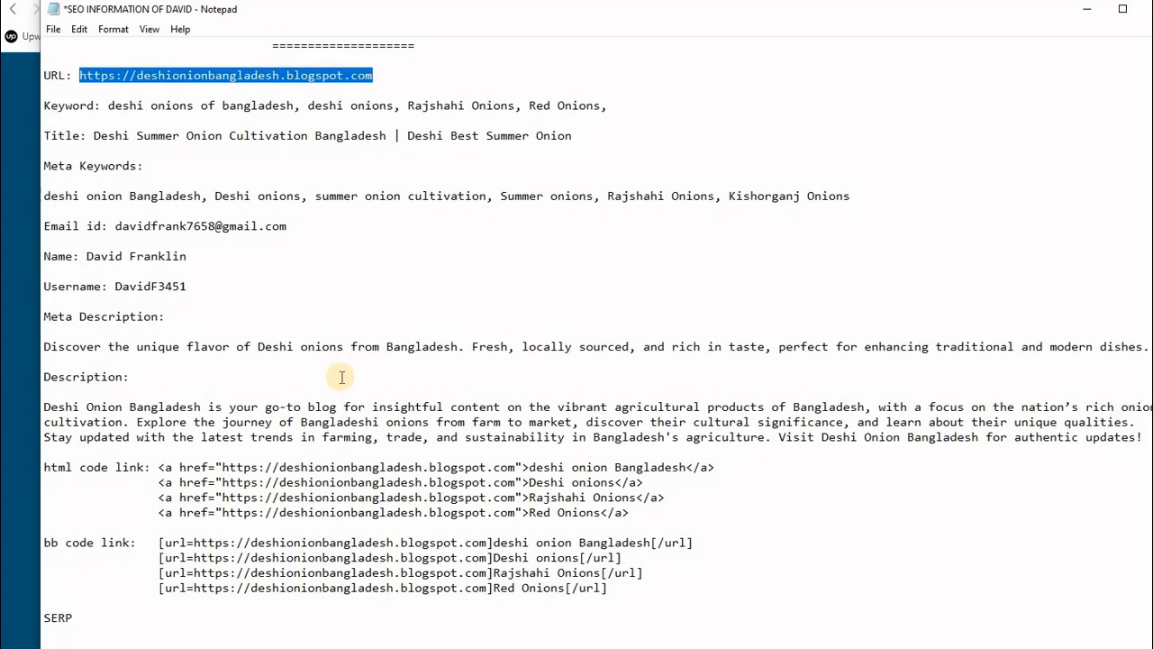
{"action": "scroll", "coordinate": [343, 376], "scroll_direction": "up", "scroll_amount": 1}
{"action": "left_click_drag", "start_coordinate": [43, 421], "coordinate": [1137, 455]}
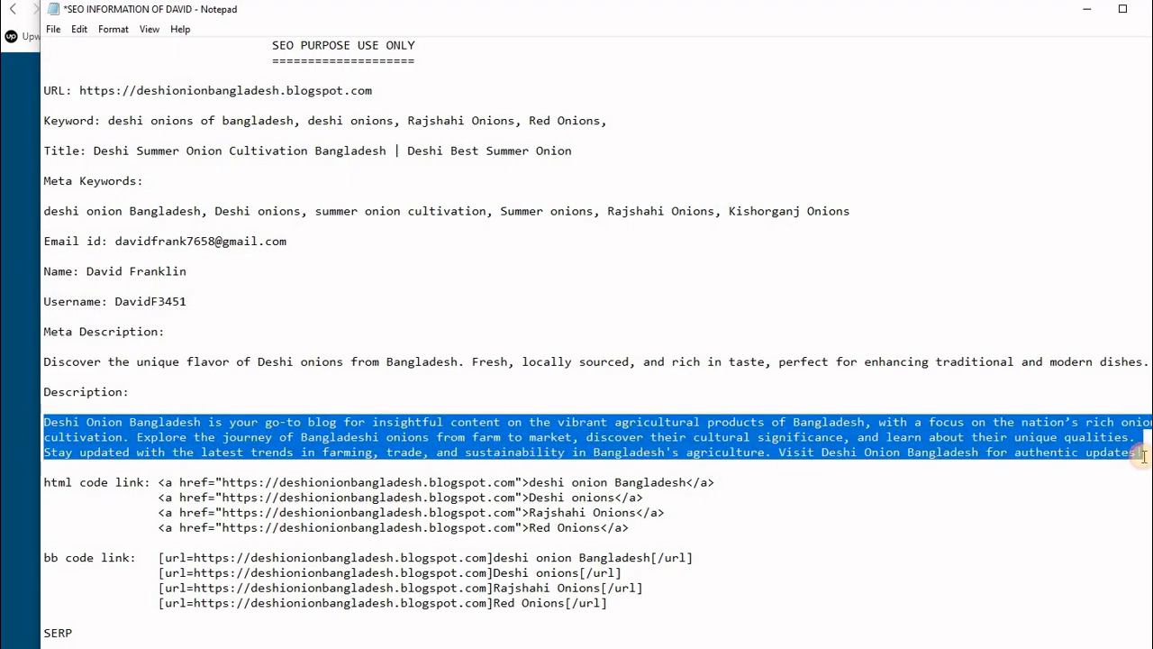
{"action": "right_click", "coordinate": [369, 444]}
{"action": "left_click", "coordinate": [396, 497]}
{"action": "key", "text": "alt+Tab"}
{"action": "left_click", "coordinate": [470, 374]}
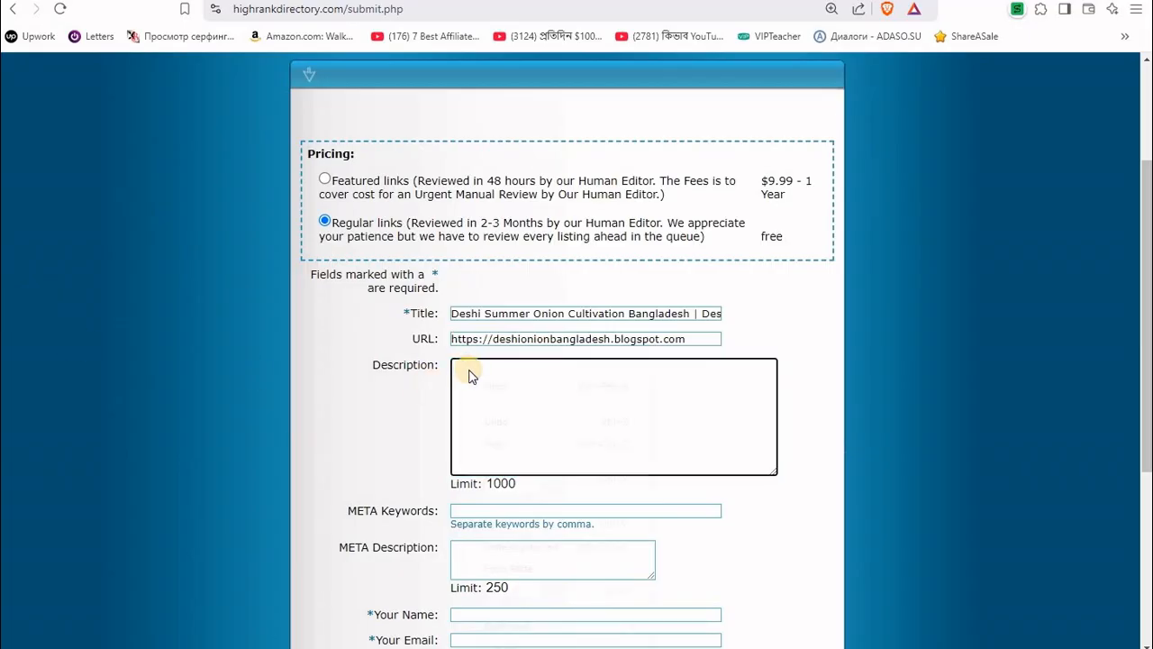
{"action": "right_click", "coordinate": [469, 373]}
{"action": "left_click", "coordinate": [505, 521]}
{"action": "left_click_drag", "start_coordinate": [771, 472], "coordinate": [806, 482]}
Fill META Keywords with the saved entry beginning "deshi onion Bangladesh, Deshi onions"
{"action": "scroll", "coordinate": [365, 460], "scroll_direction": "down", "scroll_amount": 3}
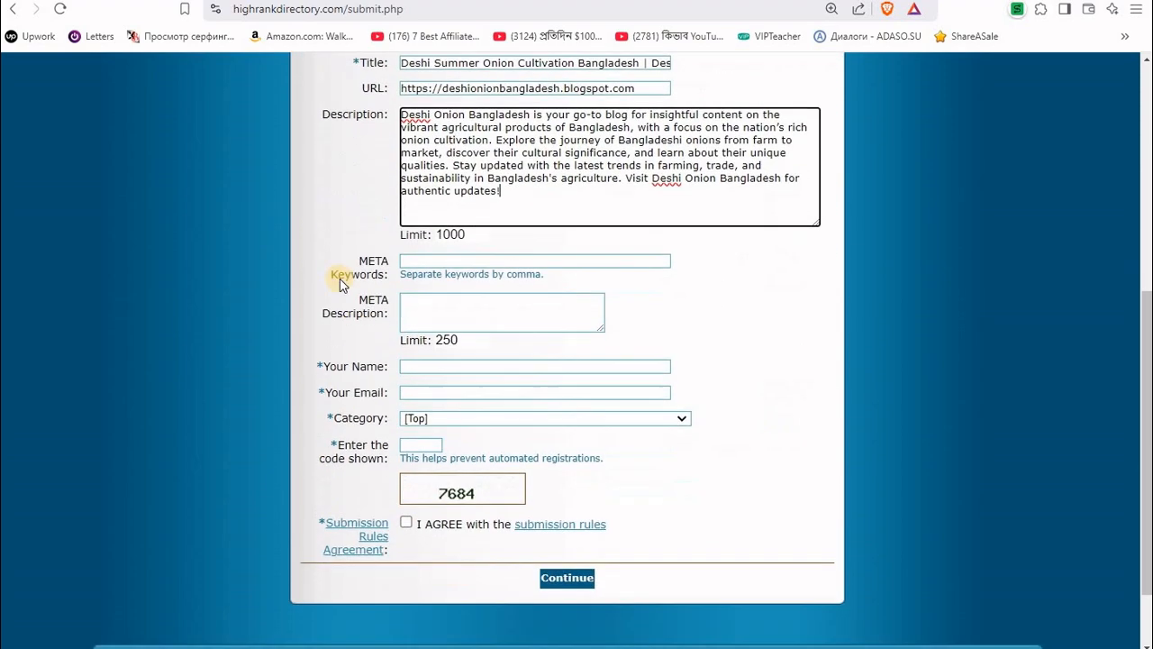
{"action": "left_click", "coordinate": [445, 256]}
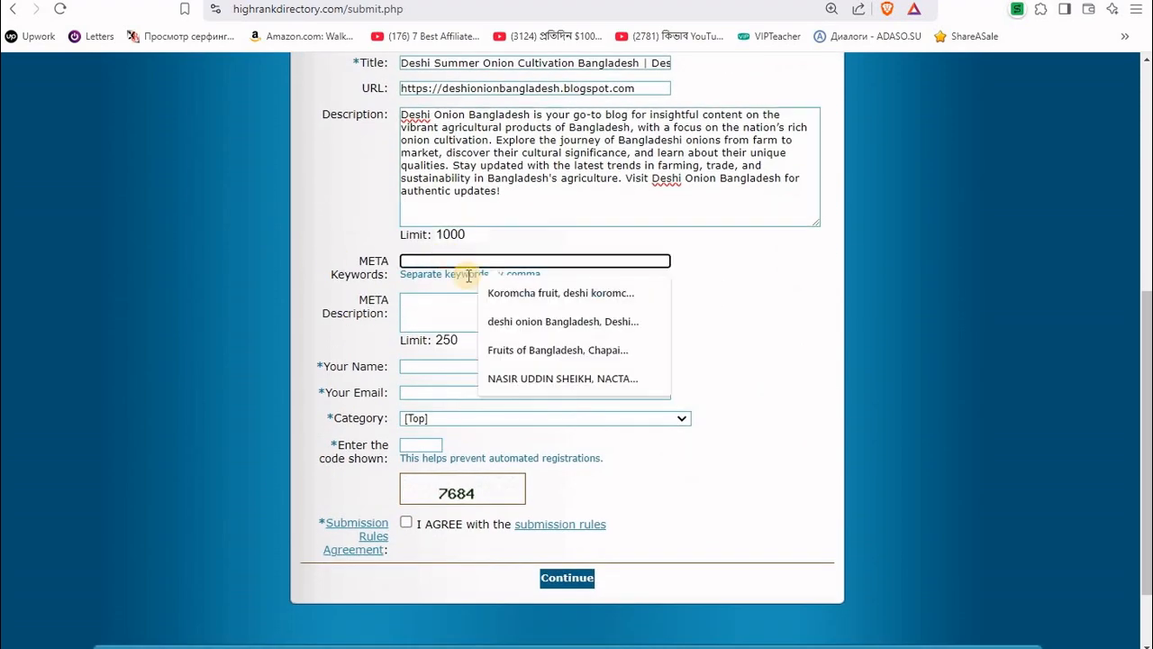
{"action": "left_click", "coordinate": [543, 327]}
Copy the meta description starting "Discover the unique flavor of Deshi onions" from Notepad into META Description, and enlarge that box
{"action": "left_click", "coordinate": [438, 306]}
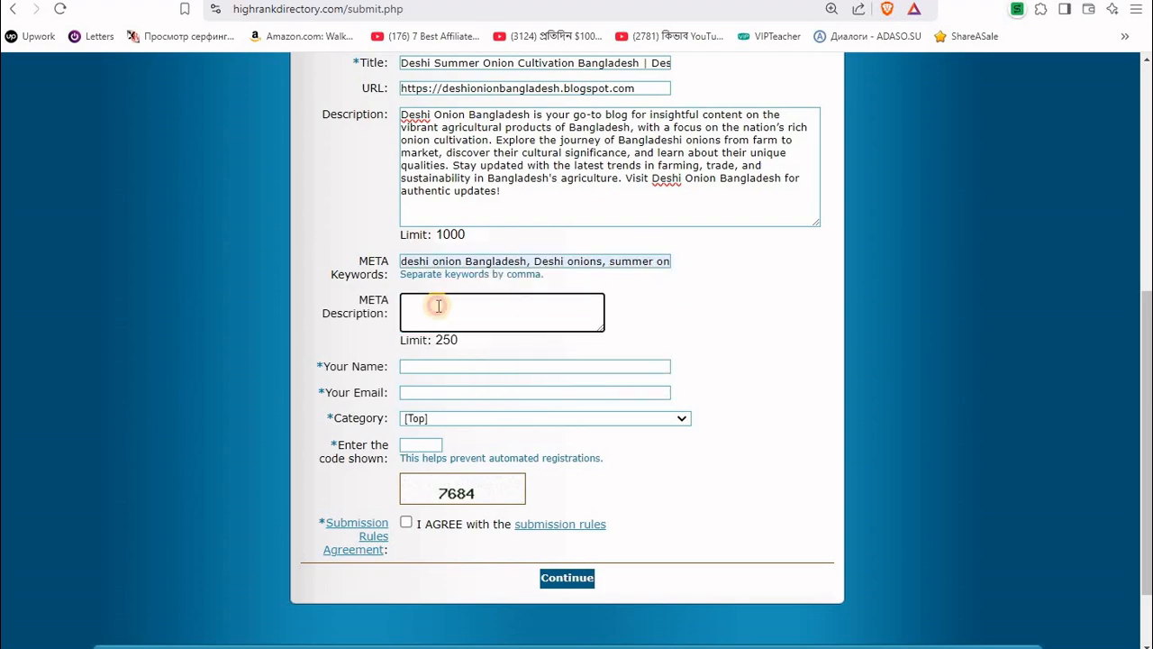
{"action": "left_click", "coordinate": [681, 636]}
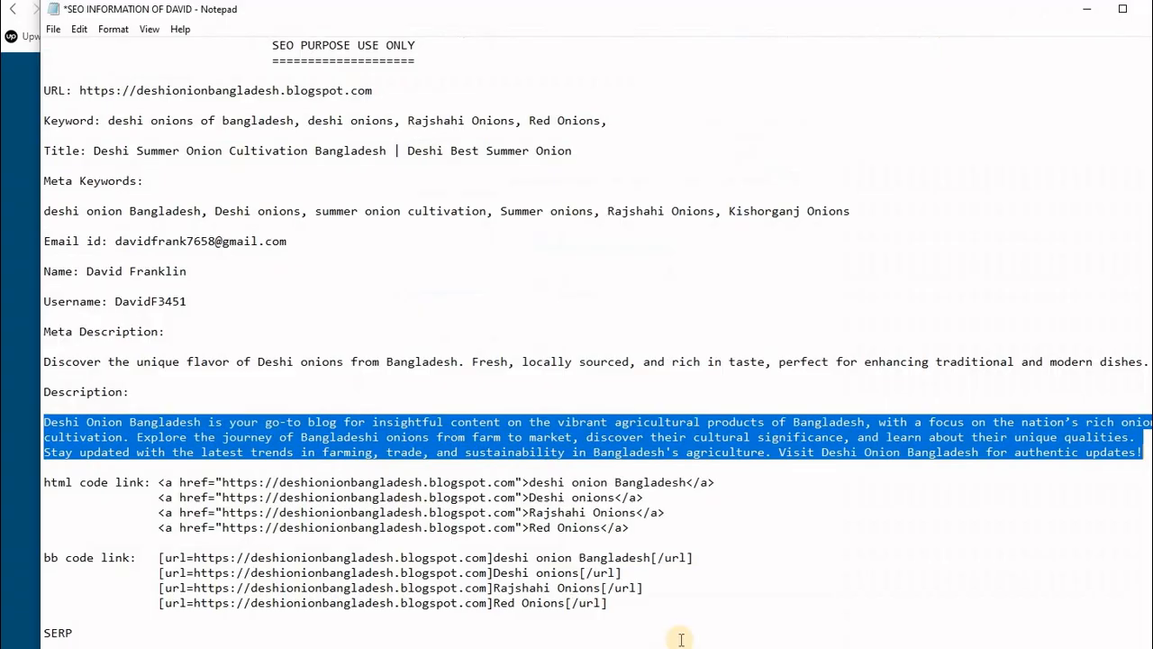
{"action": "left_click", "coordinate": [45, 330]}
{"action": "left_click_drag", "start_coordinate": [124, 326], "coordinate": [185, 344]}
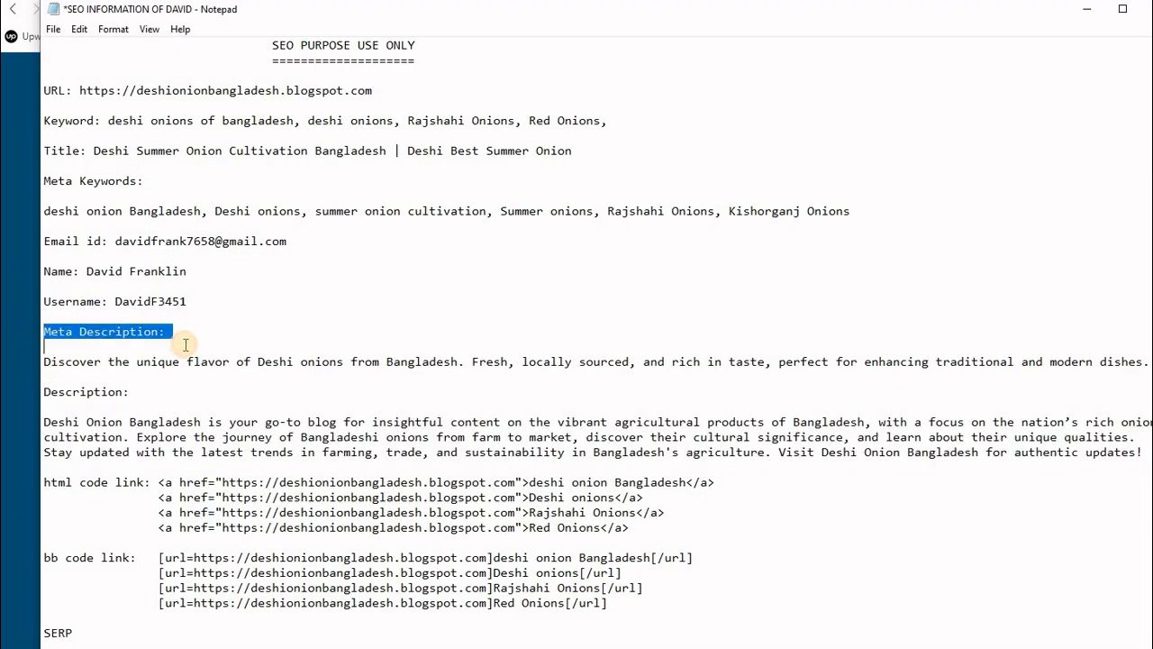
{"action": "left_click_drag", "start_coordinate": [45, 364], "coordinate": [783, 377]}
{"action": "right_click", "coordinate": [699, 358]}
{"action": "left_click", "coordinate": [734, 413]}
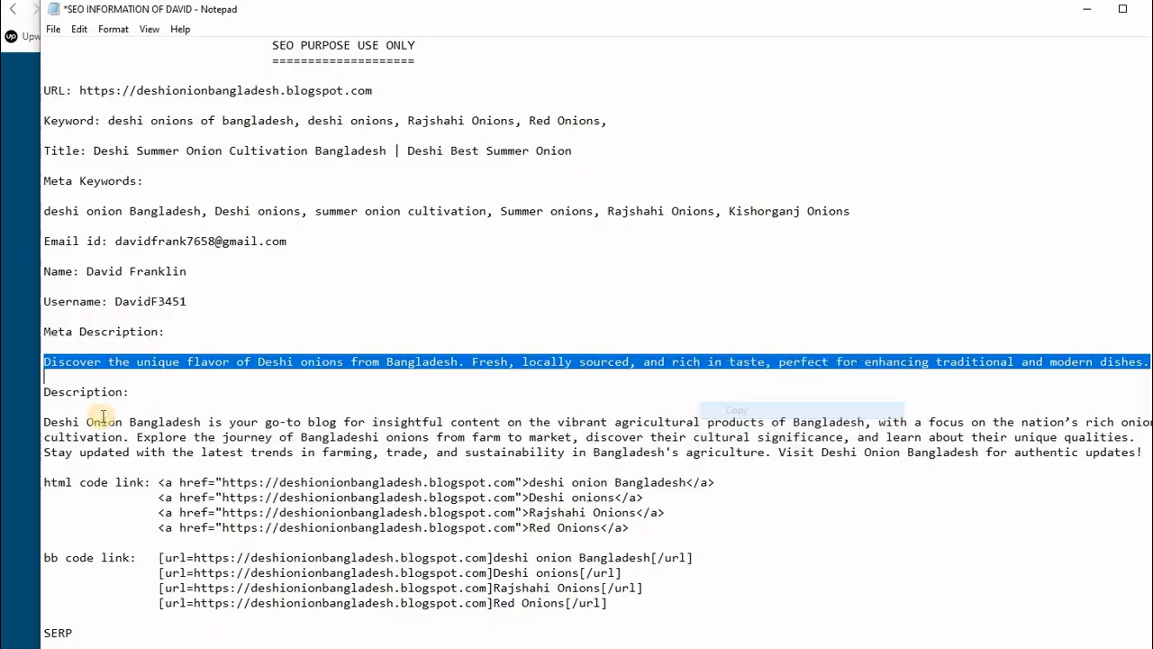
{"action": "left_click", "coordinate": [22, 396]}
{"action": "right_click", "coordinate": [431, 309]}
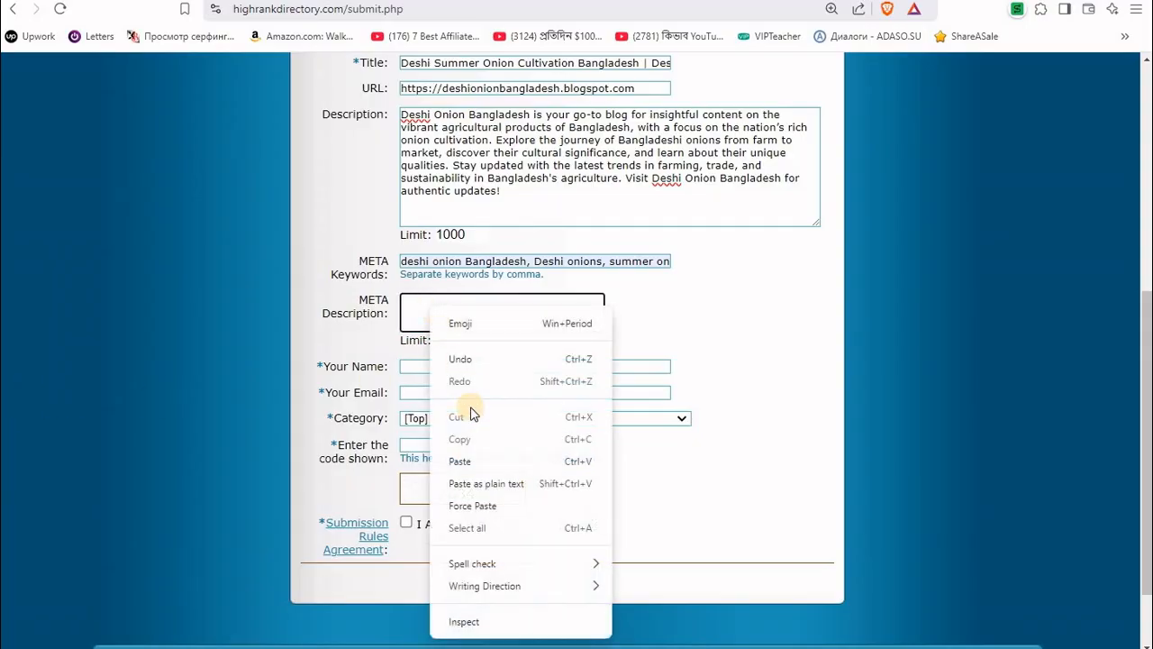
{"action": "left_click", "coordinate": [459, 461]}
{"action": "left_click_drag", "start_coordinate": [600, 319], "coordinate": [713, 357]}
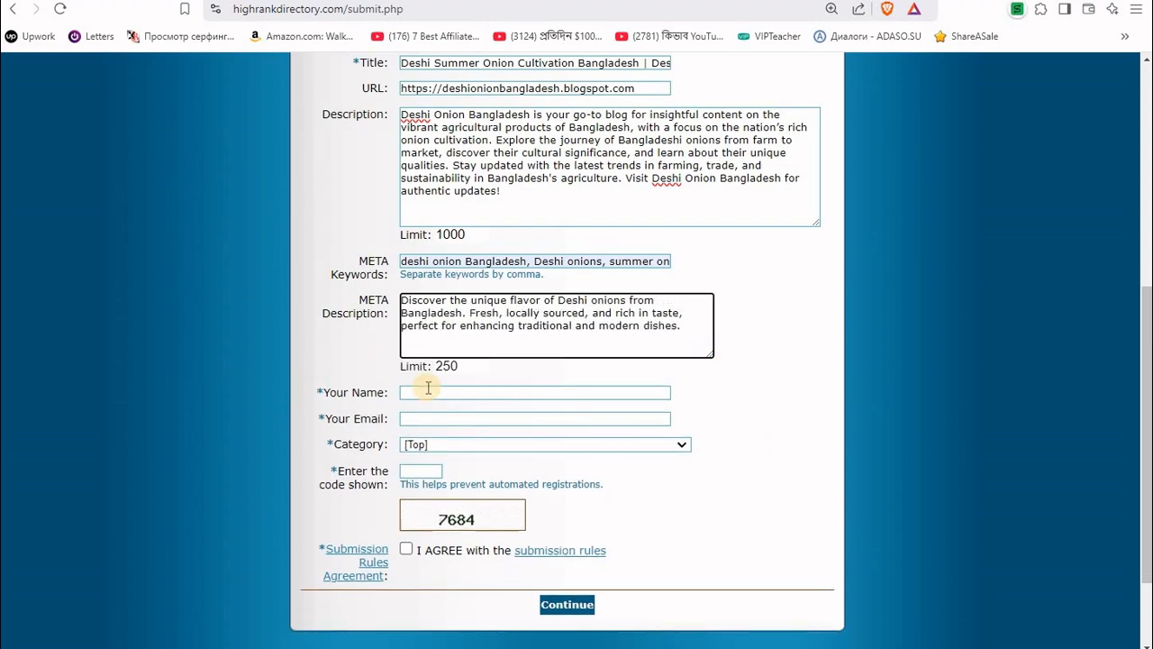
Copy the contact's name from the Notepad file into Your Name, and fill Your Email with a saved e-mail address
{"action": "key", "text": "alt+Tab"}
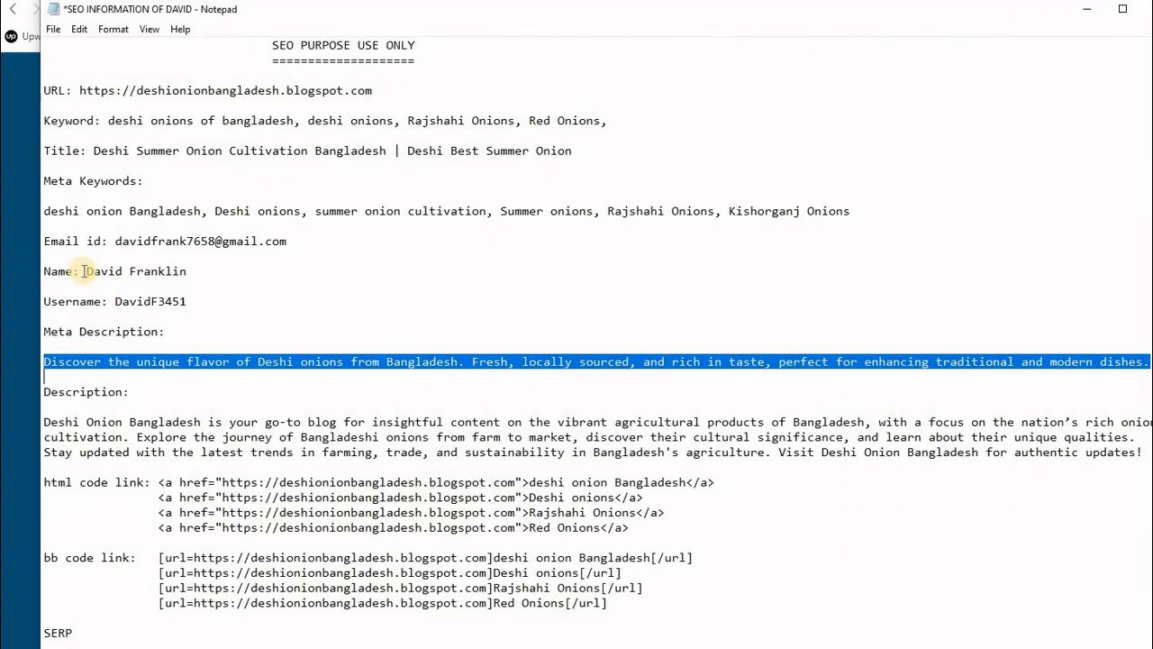
{"action": "left_click_drag", "start_coordinate": [86, 271], "coordinate": [186, 271]}
{"action": "right_click", "coordinate": [131, 270]}
{"action": "left_click", "coordinate": [162, 323]}
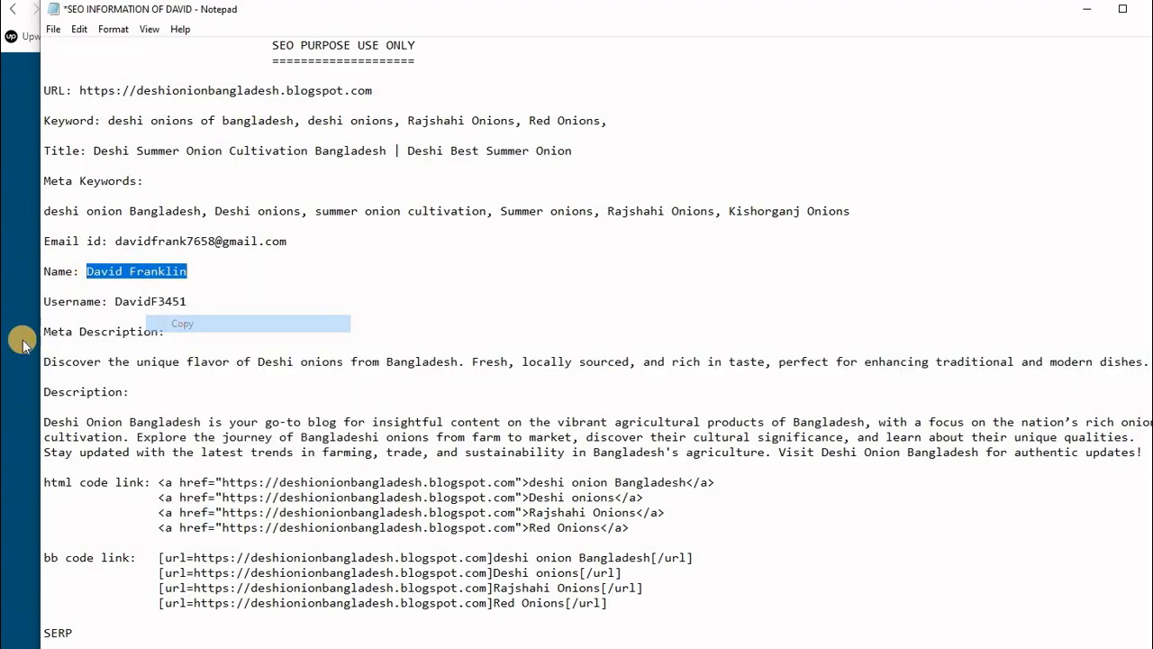
{"action": "key", "text": "alt+Tab"}
{"action": "right_click", "coordinate": [406, 393]}
{"action": "left_click", "coordinate": [441, 542]}
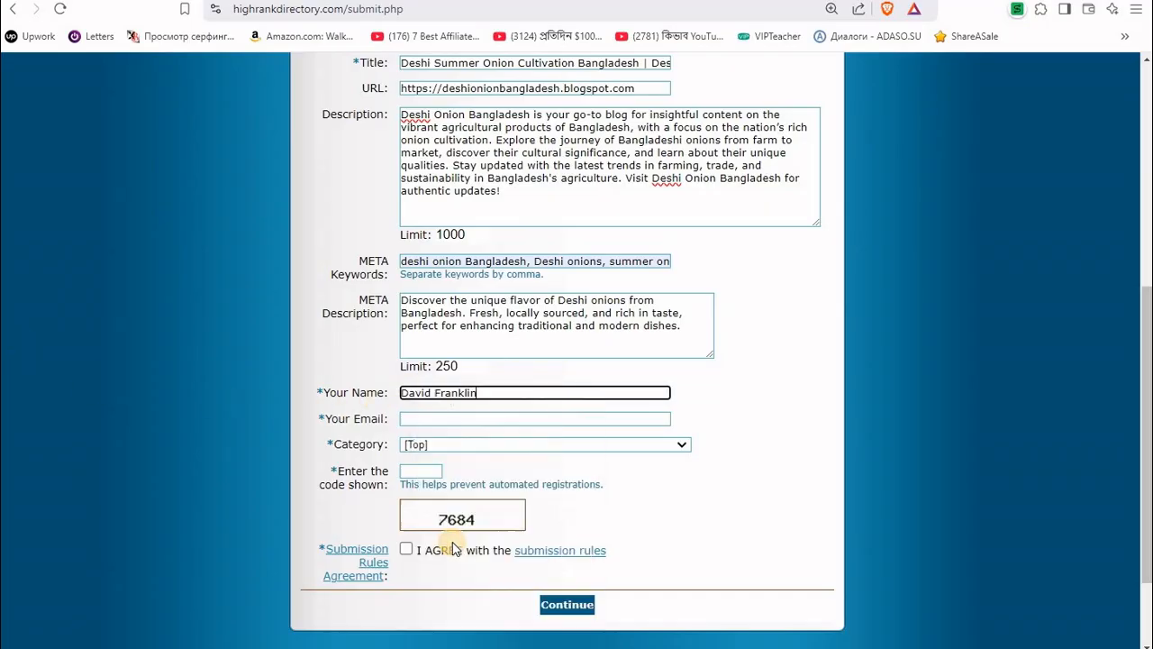
{"action": "left_click", "coordinate": [433, 418]}
{"action": "left_click", "coordinate": [518, 448]}
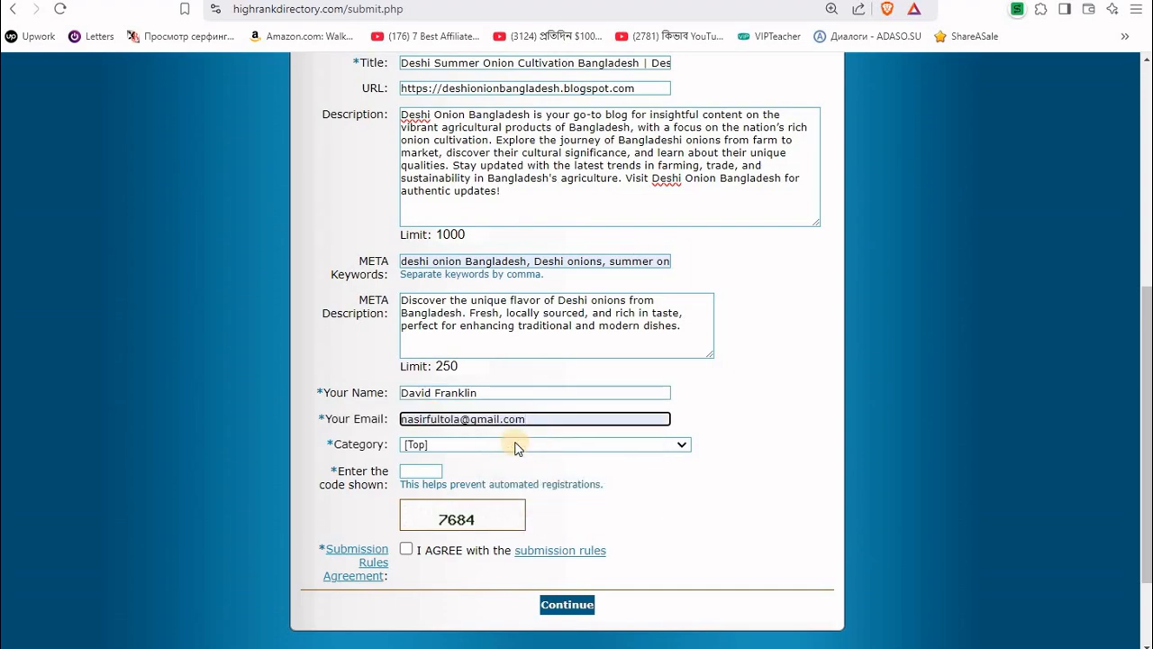
Browse the form's category list and set Category to Business under Articles and Directories in Computers & Internet
{"action": "left_click", "coordinate": [657, 447]}
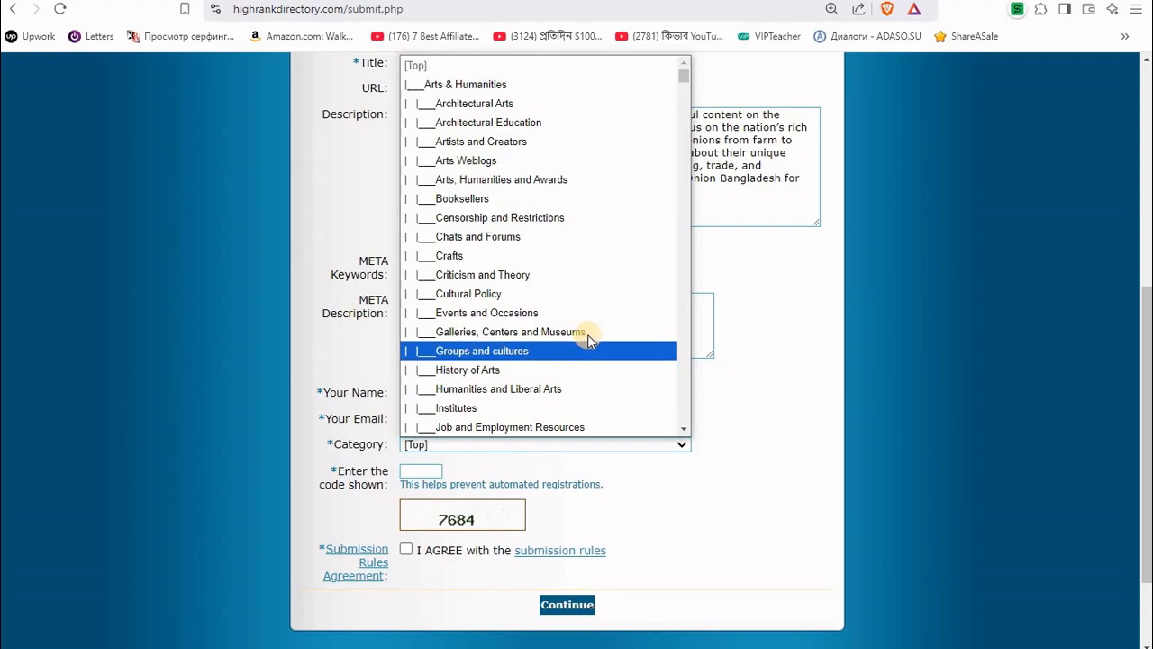
{"action": "scroll", "coordinate": [589, 307], "scroll_direction": "down", "scroll_amount": 6}
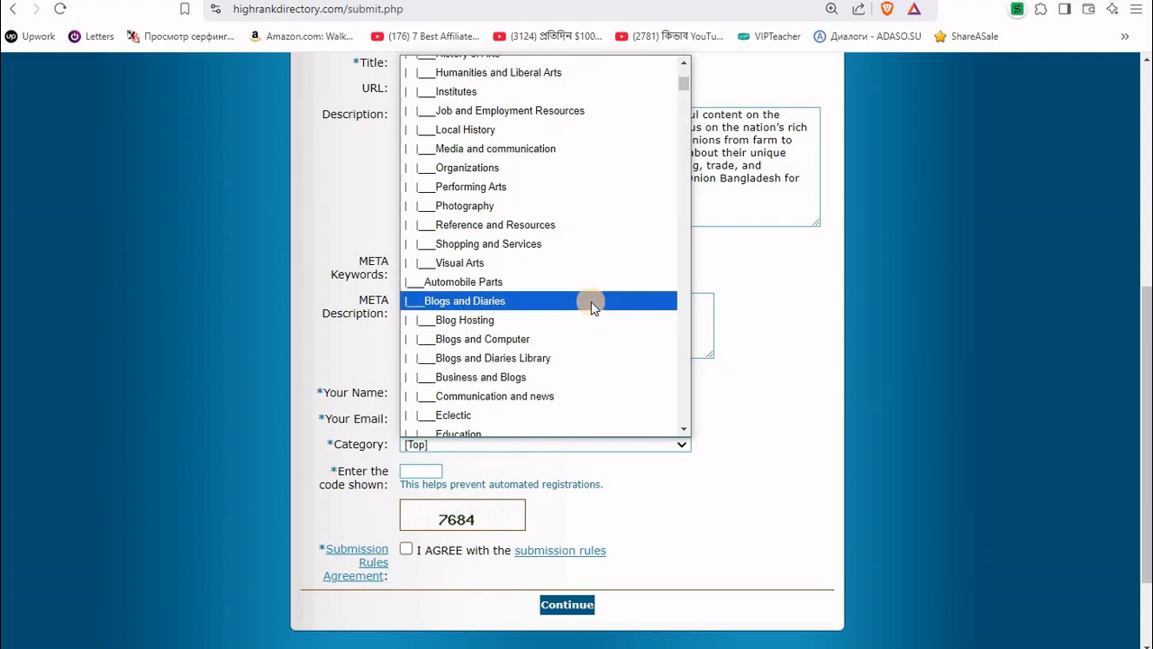
{"action": "scroll", "coordinate": [592, 307], "scroll_direction": "down", "scroll_amount": 4}
{"action": "scroll", "coordinate": [591, 306], "scroll_direction": "down", "scroll_amount": 6}
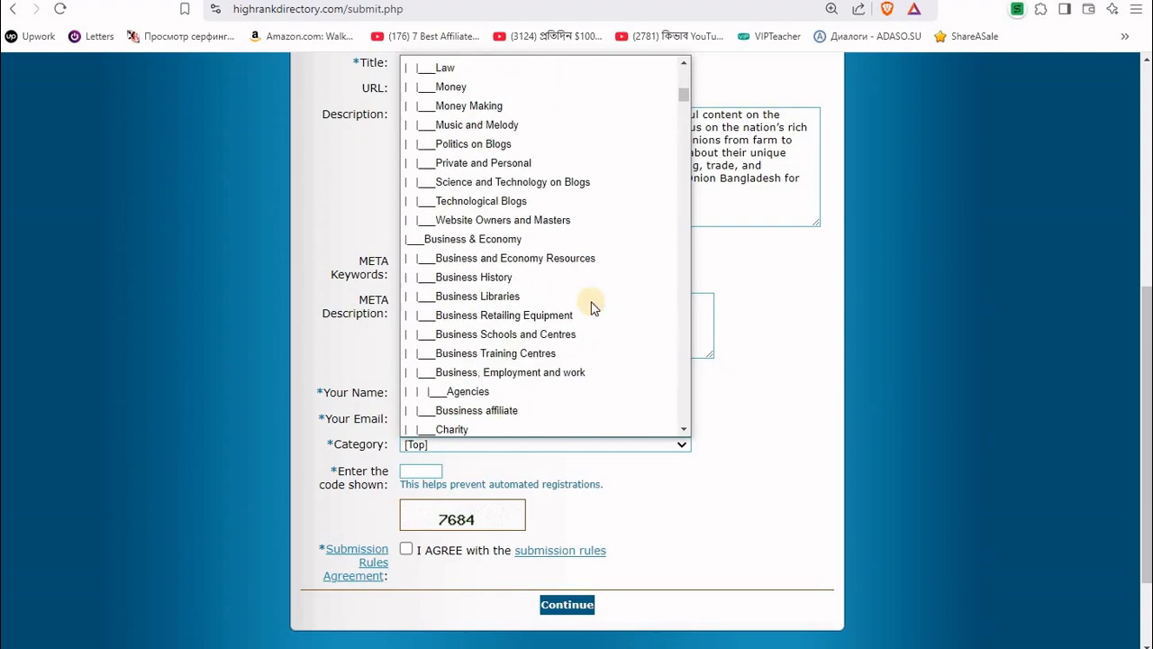
{"action": "scroll", "coordinate": [591, 307], "scroll_direction": "down", "scroll_amount": 13}
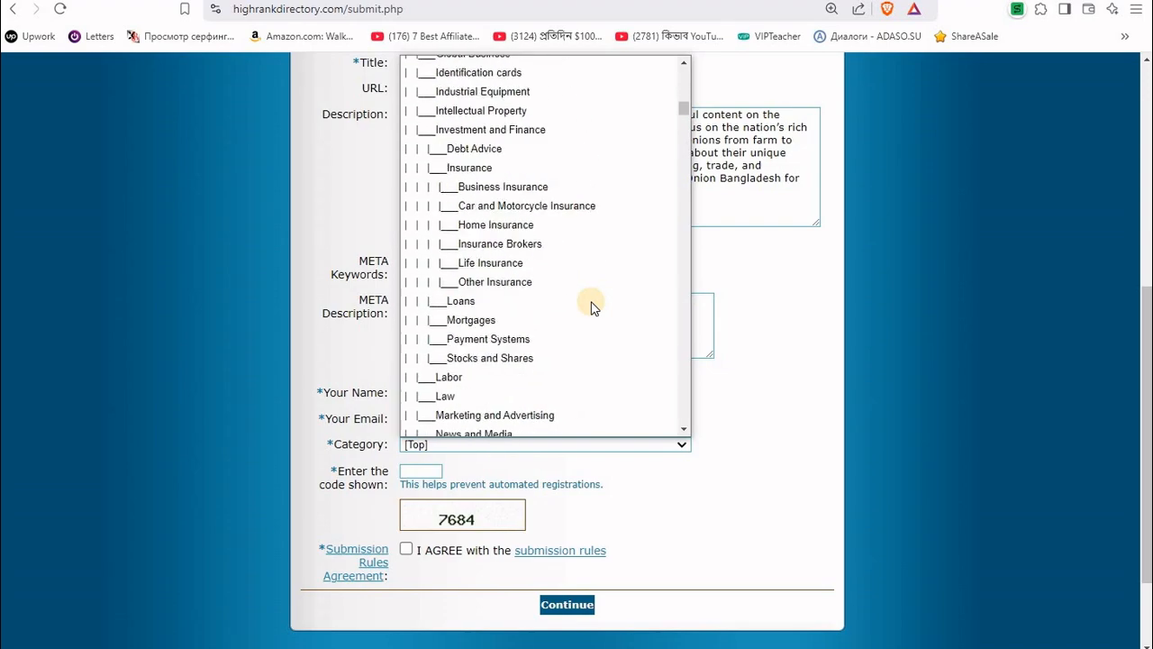
{"action": "scroll", "coordinate": [592, 307], "scroll_direction": "down", "scroll_amount": 9}
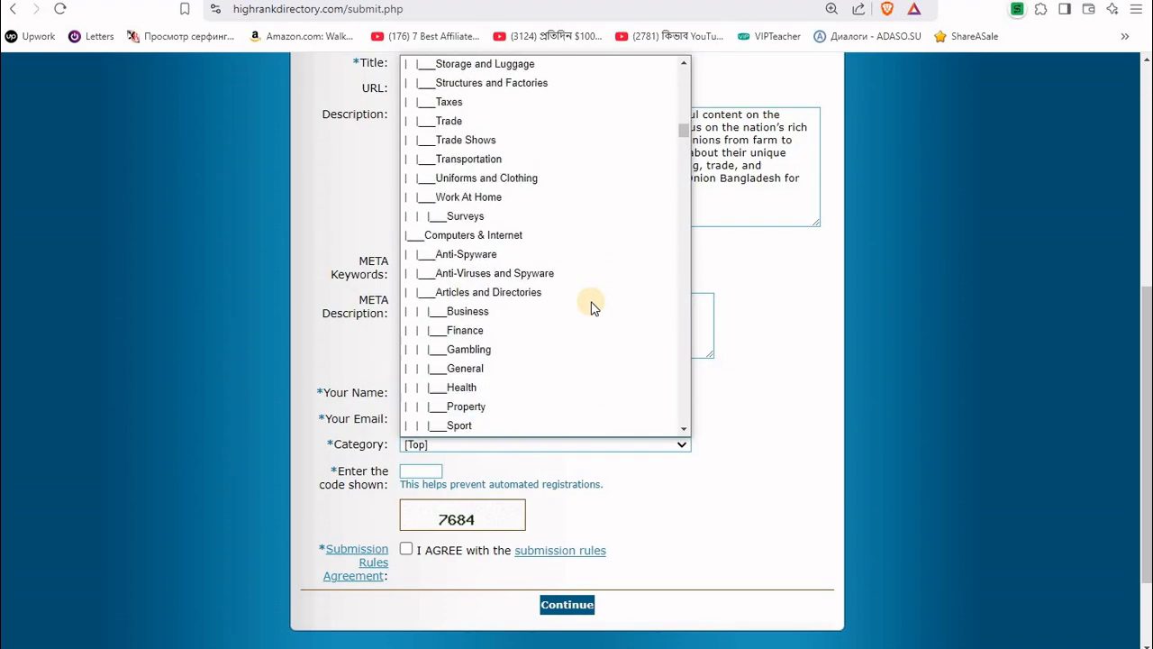
{"action": "scroll", "coordinate": [591, 306], "scroll_direction": "down", "scroll_amount": 20}
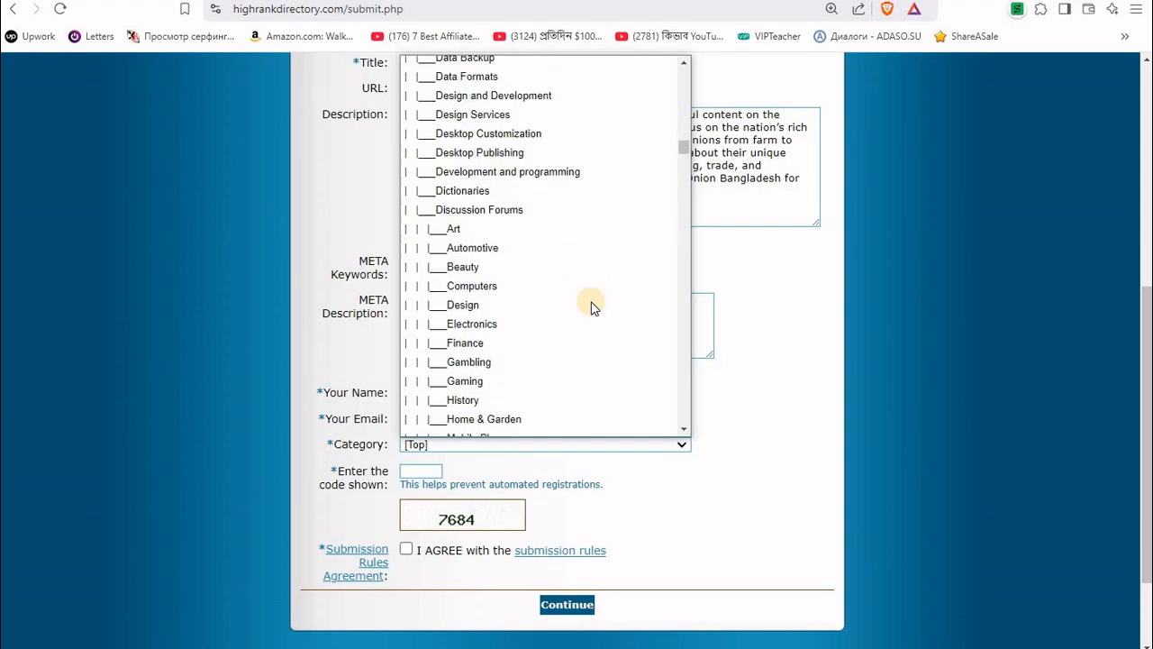
{"action": "scroll", "coordinate": [591, 307], "scroll_direction": "down", "scroll_amount": 16}
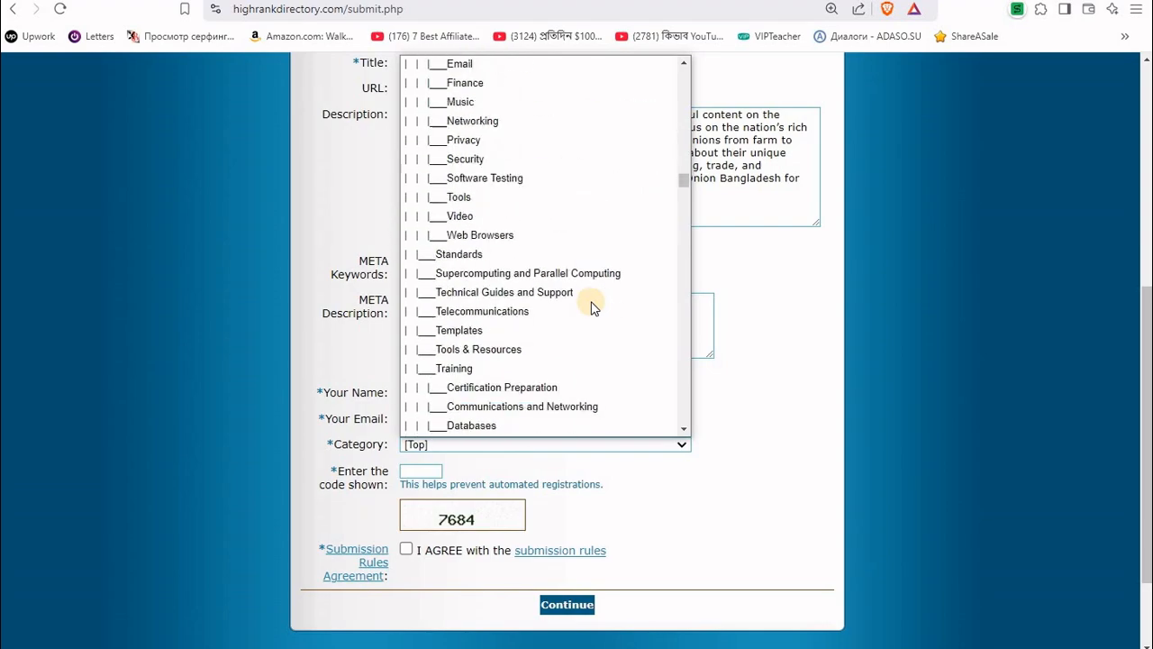
{"action": "scroll", "coordinate": [590, 306], "scroll_direction": "down", "scroll_amount": 11}
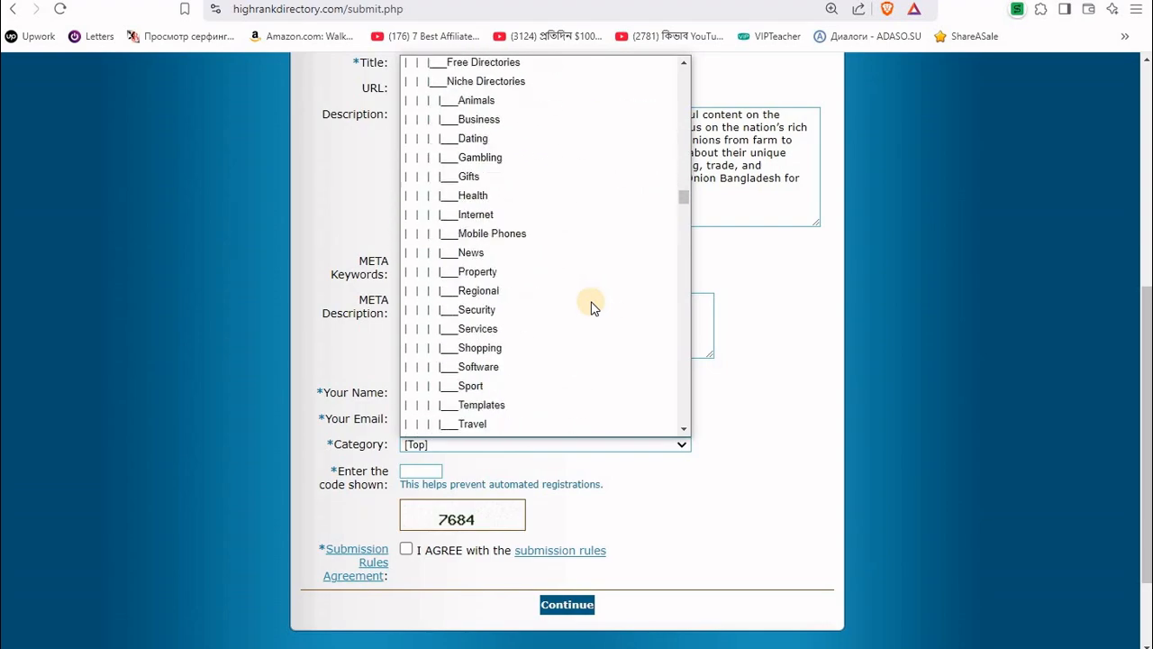
{"action": "scroll", "coordinate": [591, 306], "scroll_direction": "down", "scroll_amount": 20}
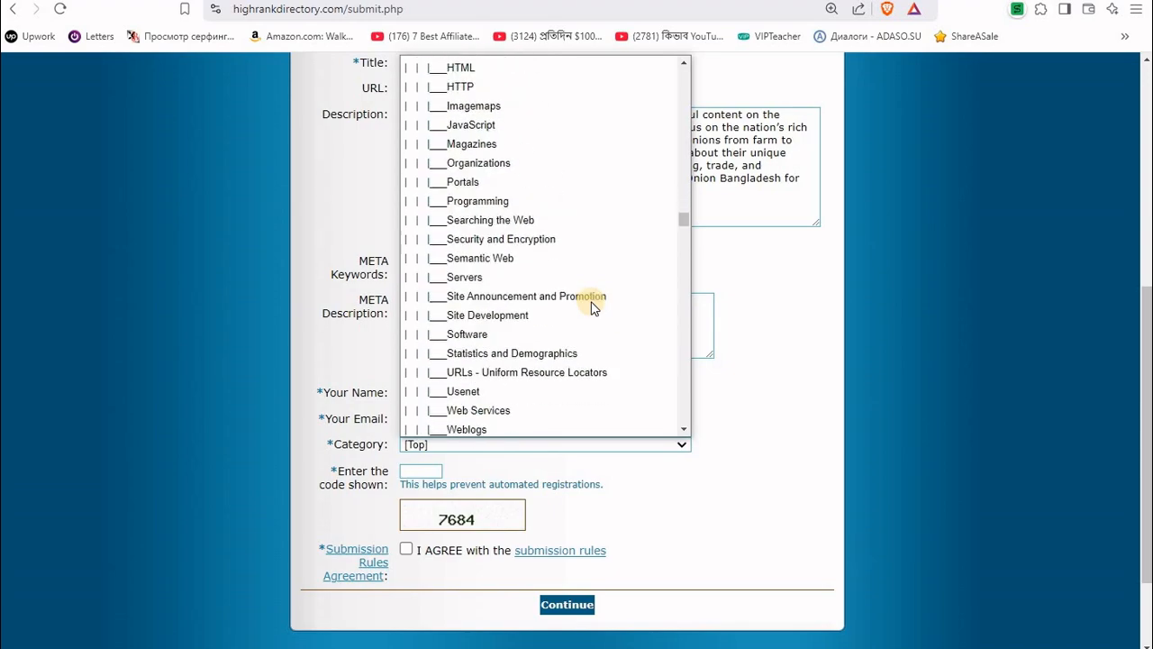
{"action": "scroll", "coordinate": [591, 306], "scroll_direction": "down", "scroll_amount": 20}
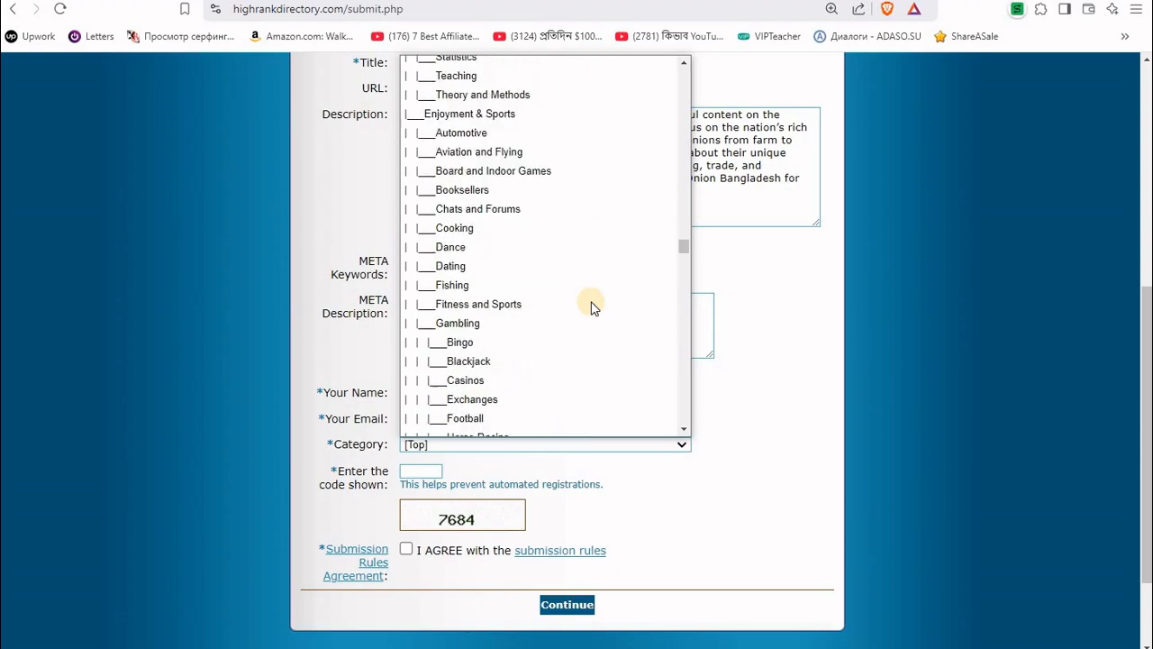
{"action": "scroll", "coordinate": [591, 306], "scroll_direction": "down", "scroll_amount": 20}
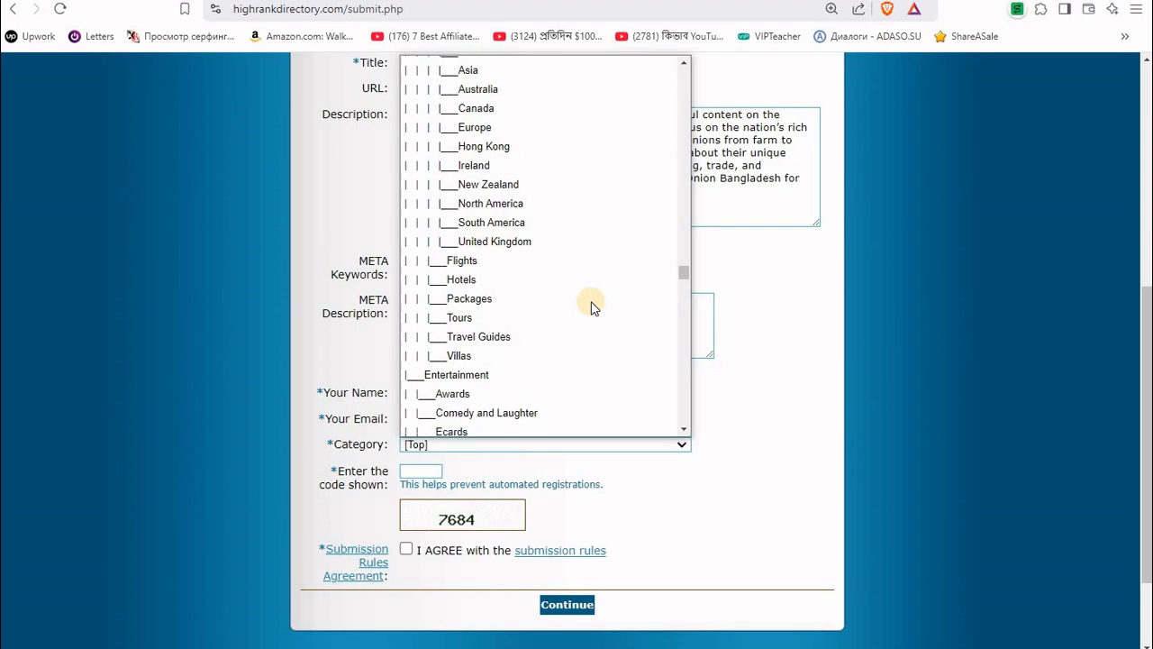
{"action": "scroll", "coordinate": [591, 307], "scroll_direction": "down", "scroll_amount": 20}
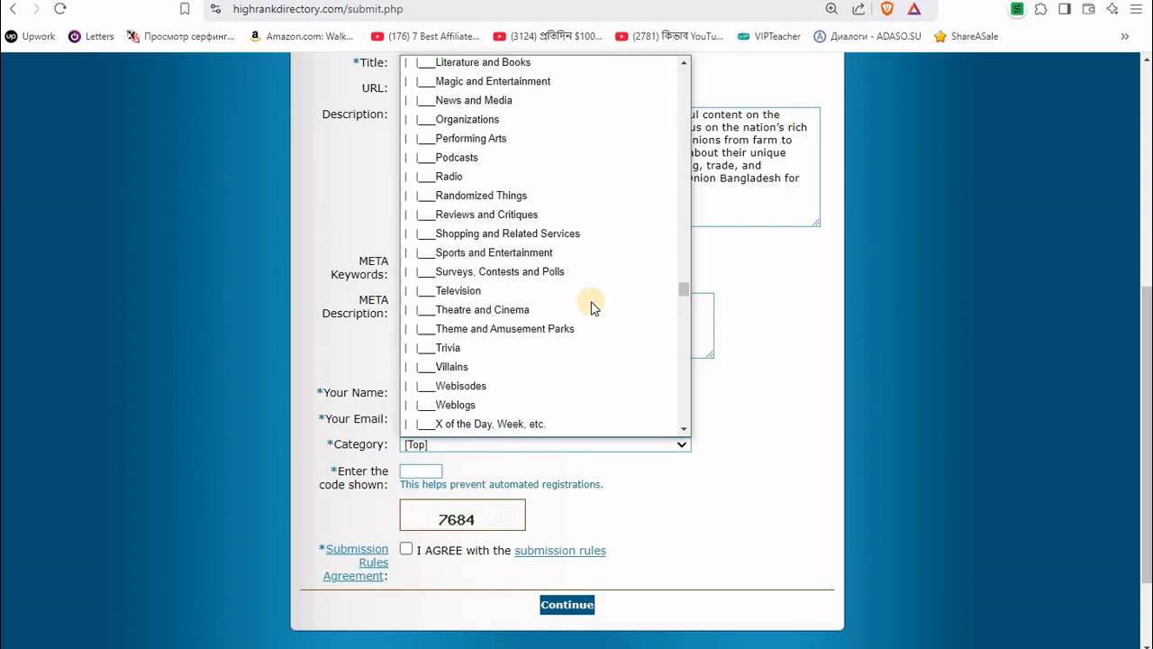
{"action": "scroll", "coordinate": [591, 307], "scroll_direction": "down", "scroll_amount": 5}
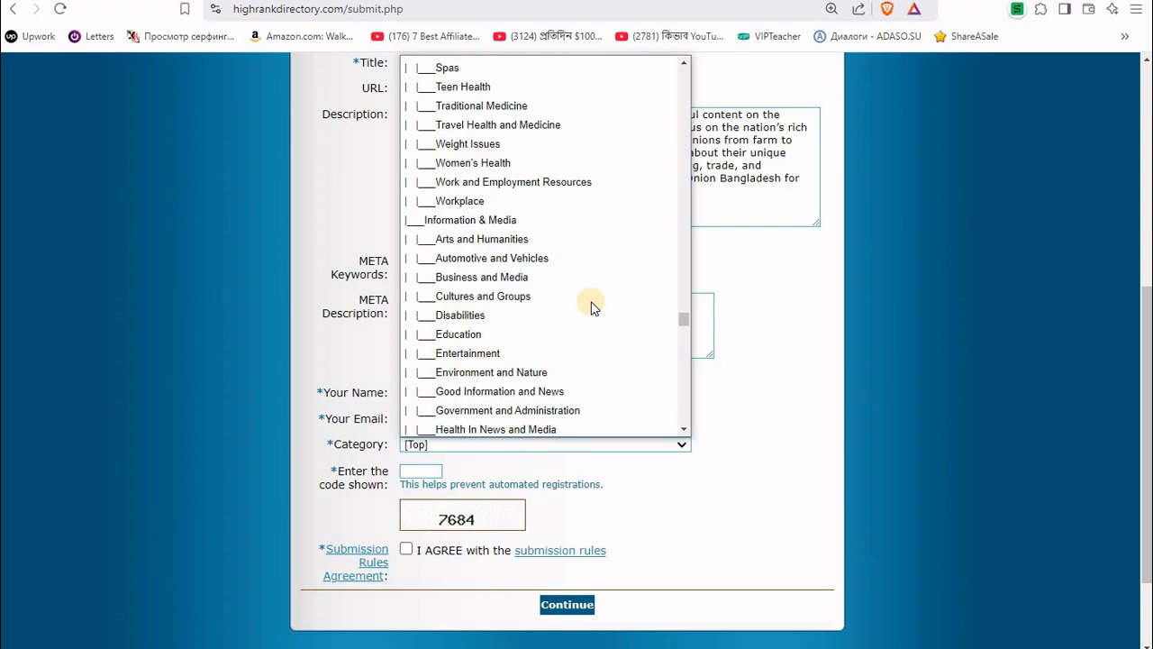
{"action": "scroll", "coordinate": [591, 307], "scroll_direction": "down", "scroll_amount": 20}
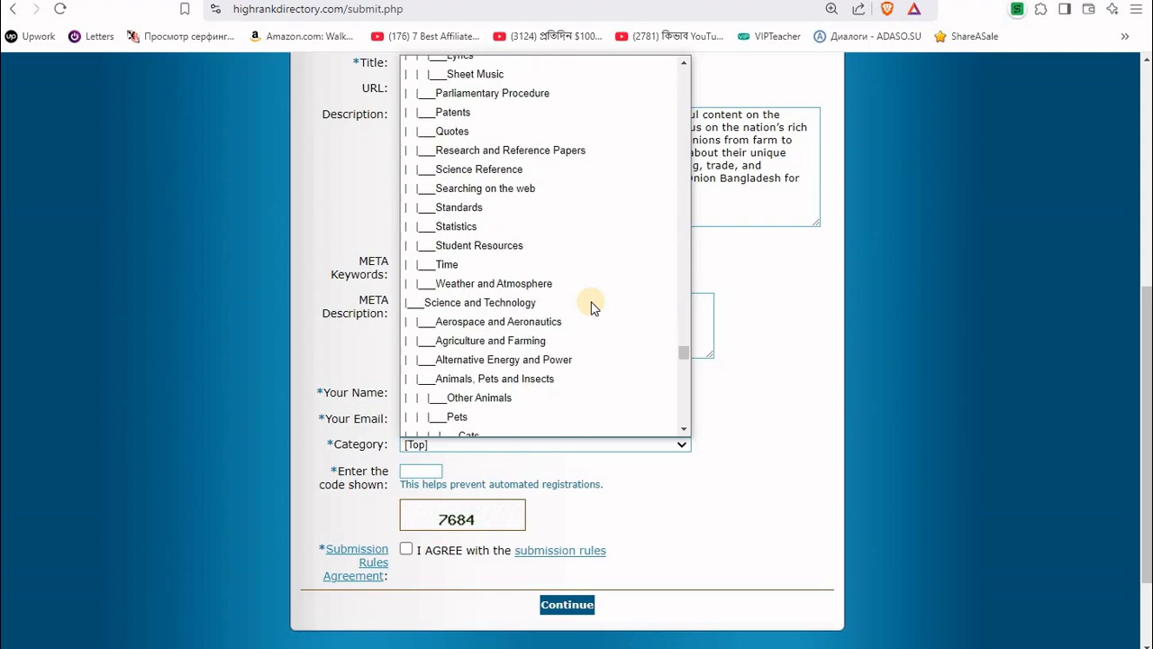
{"action": "scroll", "coordinate": [591, 307], "scroll_direction": "down", "scroll_amount": 15}
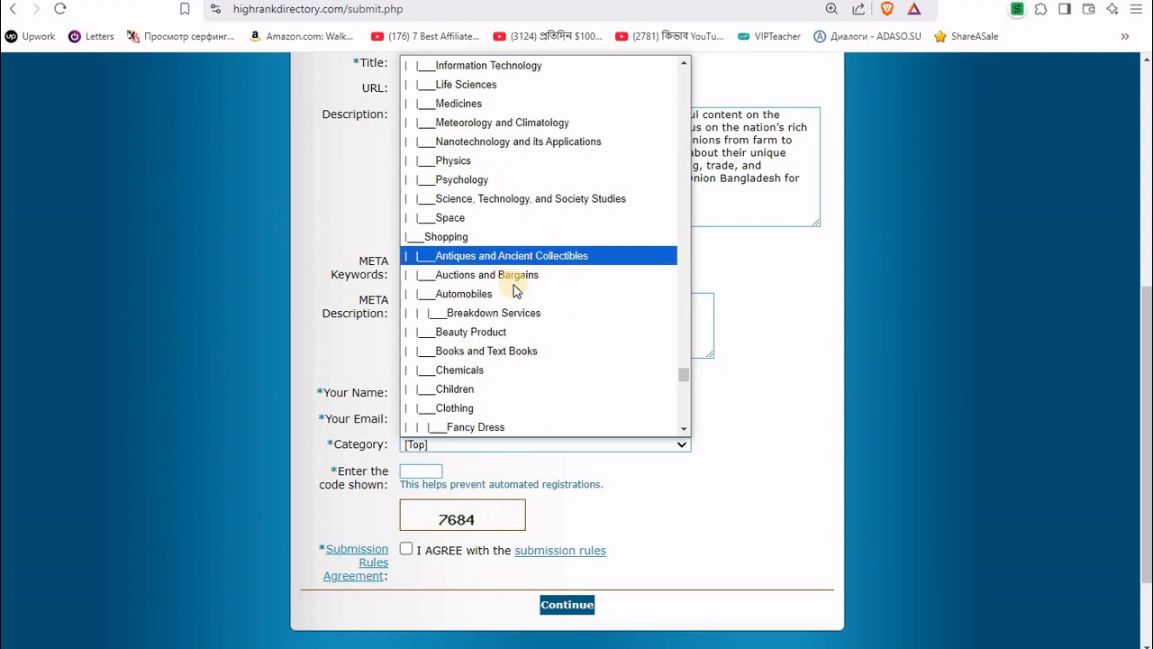
{"action": "scroll", "coordinate": [548, 321], "scroll_direction": "down", "scroll_amount": 15}
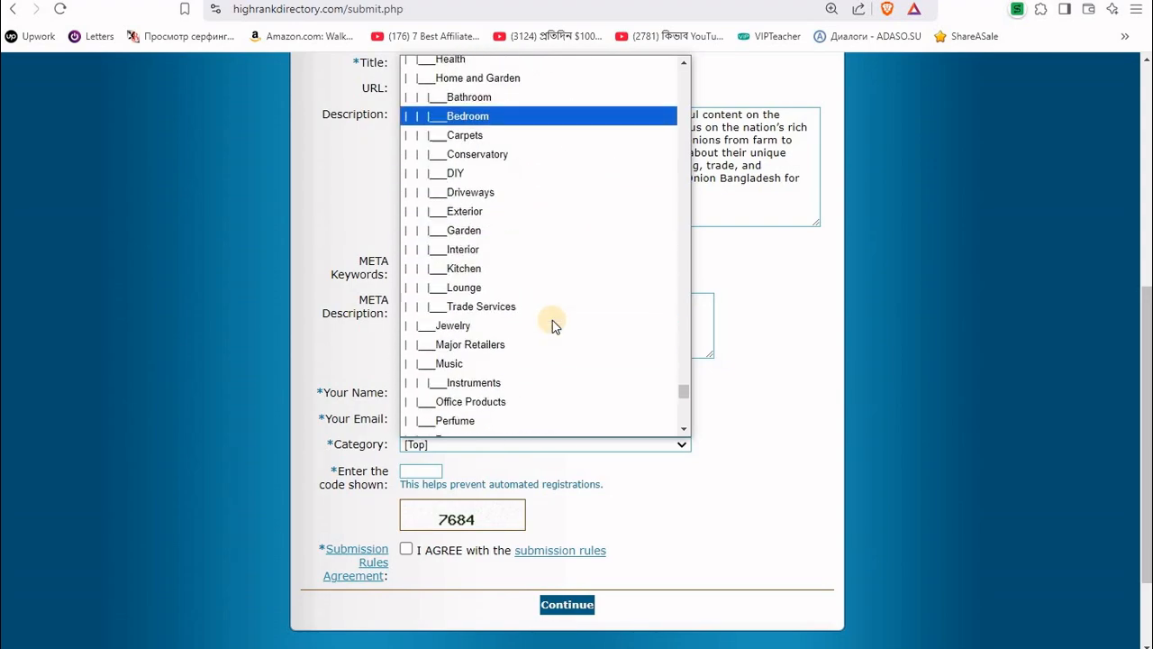
{"action": "scroll", "coordinate": [554, 326], "scroll_direction": "down", "scroll_amount": 6}
{"action": "scroll", "coordinate": [554, 326], "scroll_direction": "down", "scroll_amount": 6}
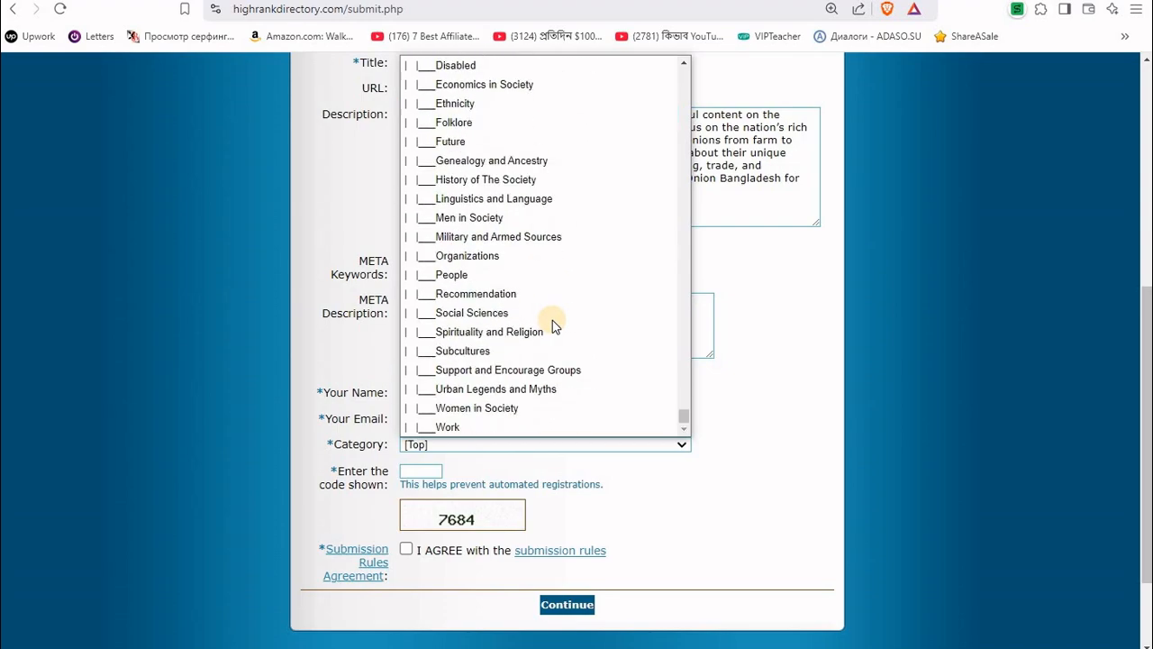
{"action": "left_click_drag", "start_coordinate": [682, 418], "coordinate": [674, 341]}
{"action": "scroll", "coordinate": [658, 212], "scroll_direction": "up", "scroll_amount": 20}
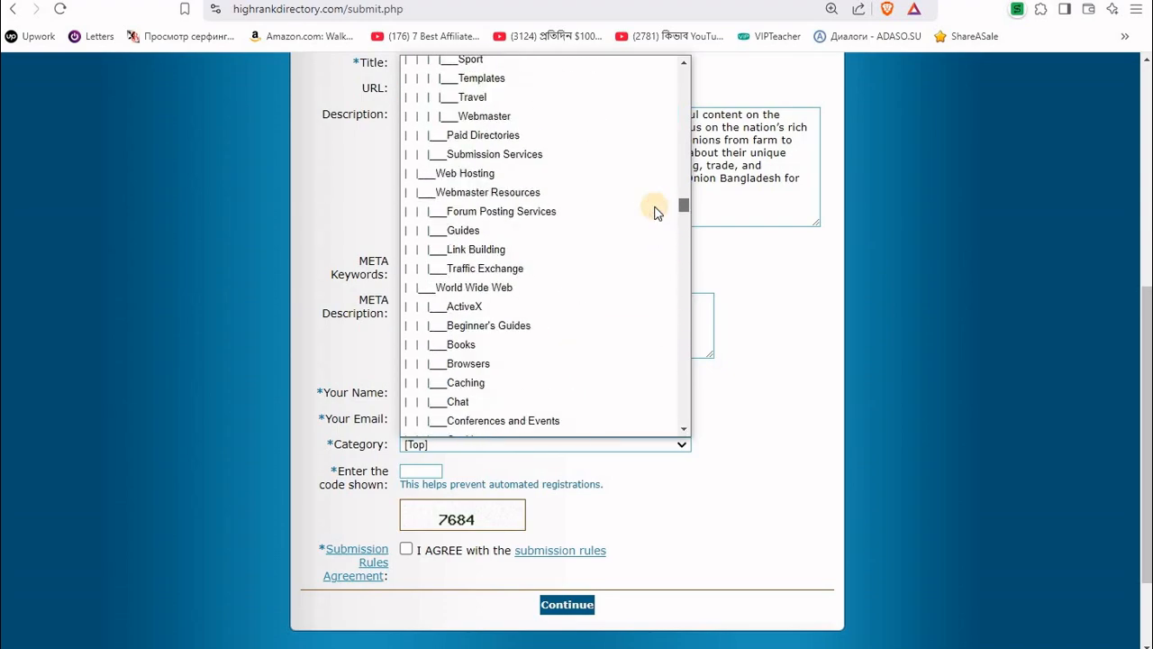
{"action": "scroll", "coordinate": [558, 298], "scroll_direction": "up", "scroll_amount": 20}
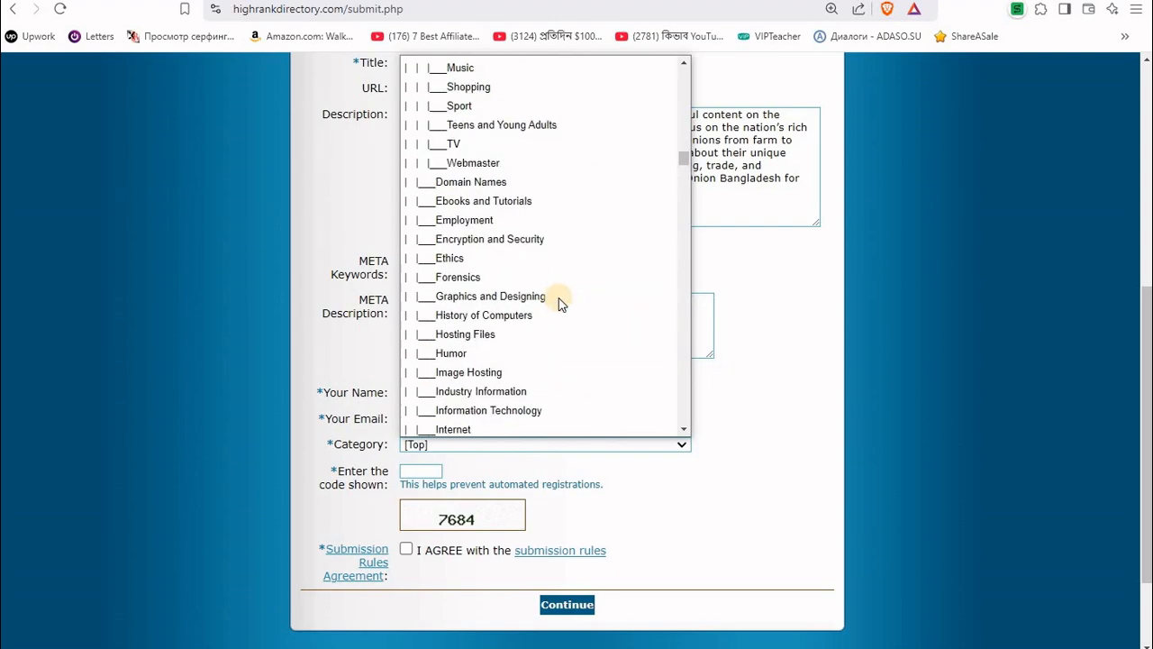
{"action": "scroll", "coordinate": [541, 311], "scroll_direction": "up", "scroll_amount": 4}
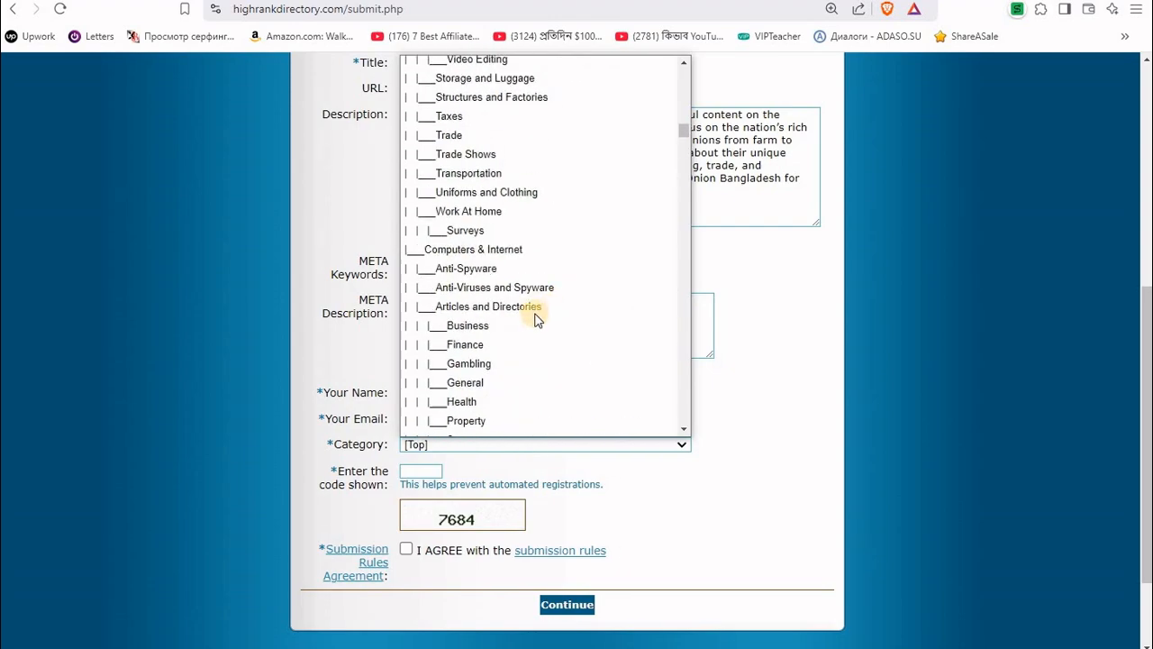
{"action": "left_click", "coordinate": [464, 324]}
Fill in the verification code shown on the form, agree to the submission rules, and submit the link
{"action": "scroll", "coordinate": [702, 389], "scroll_direction": "down", "scroll_amount": 2}
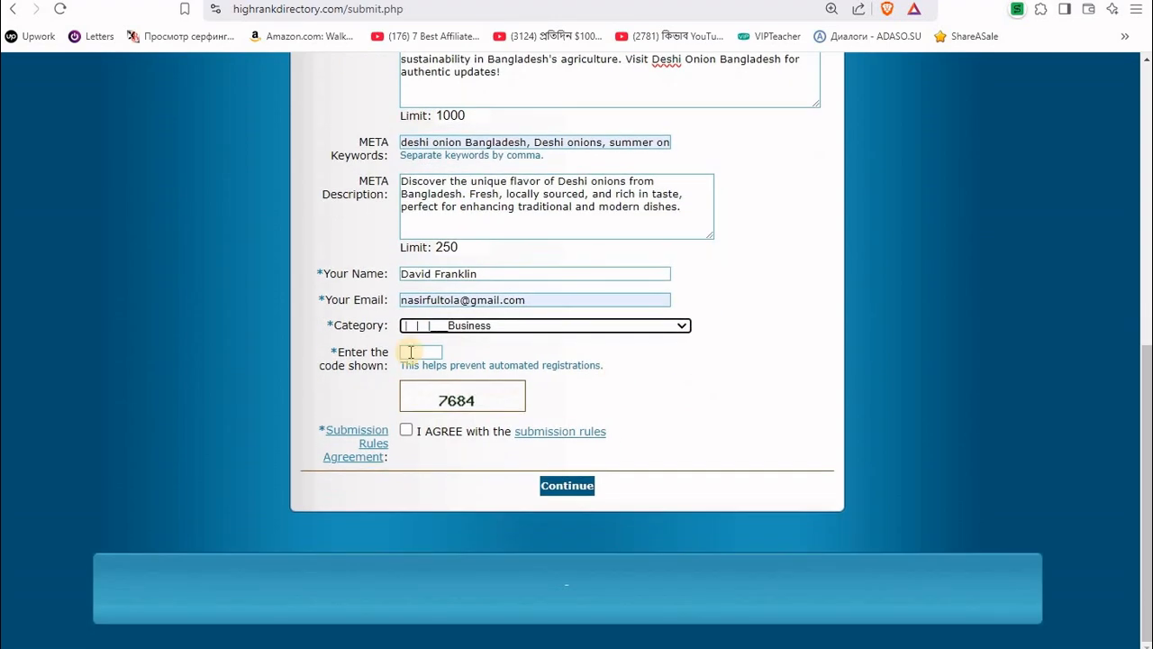
{"action": "left_click", "coordinate": [416, 352]}
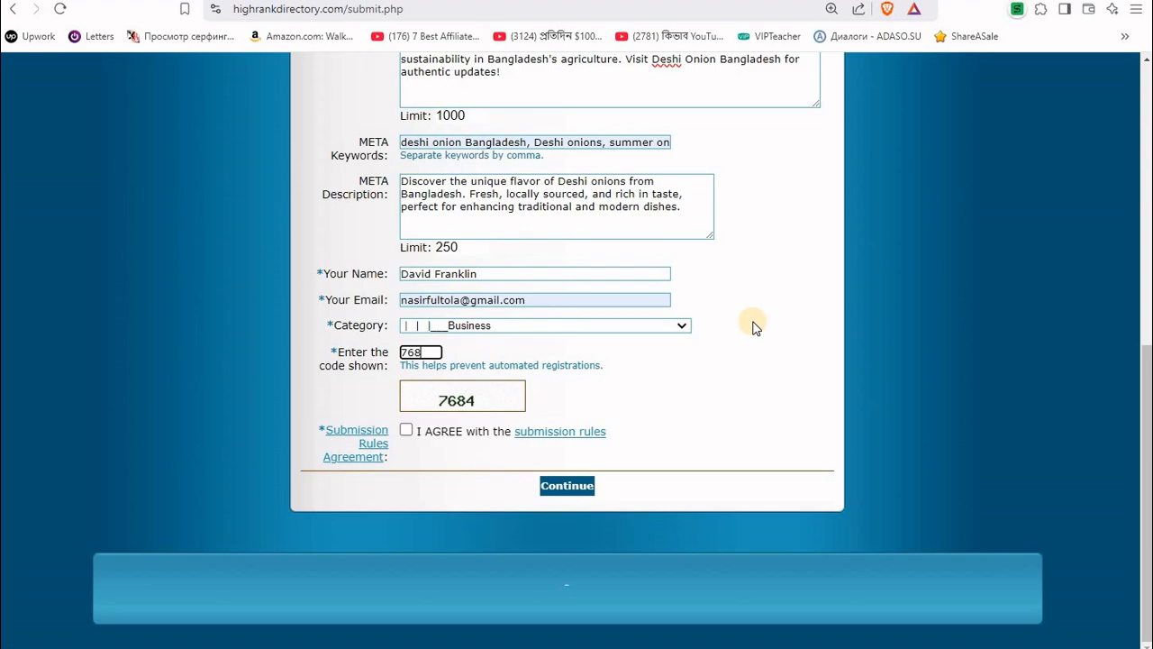
{"action": "left_click", "coordinate": [406, 432]}
{"action": "left_click", "coordinate": [569, 487]}
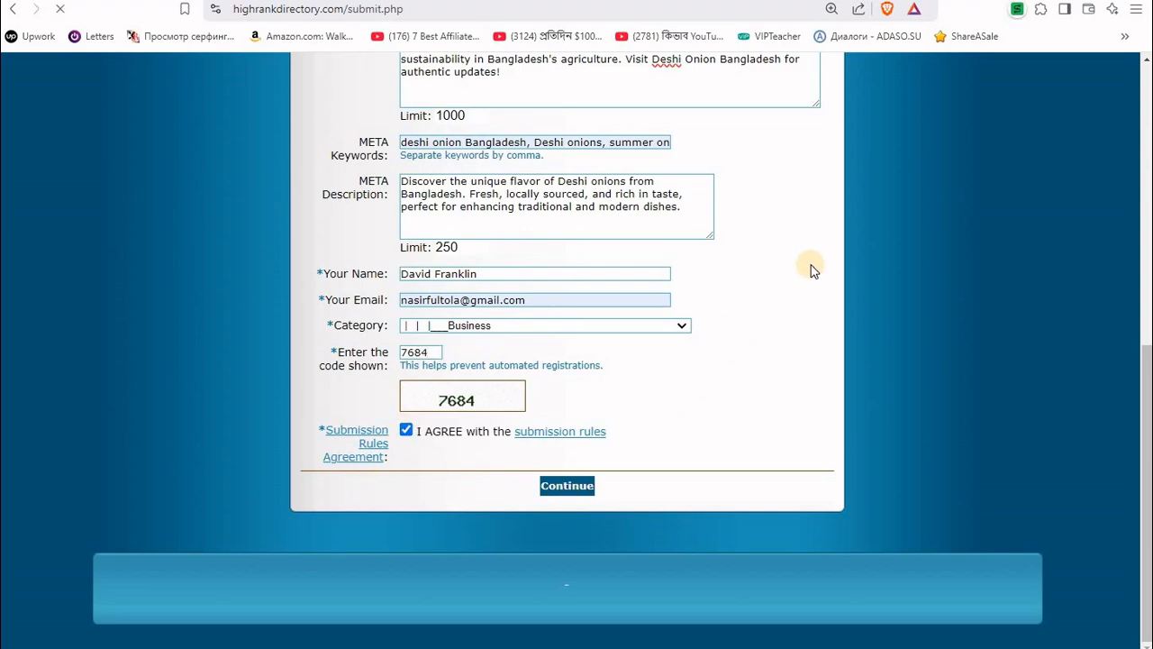
Examine the submission result message above the pricing options and look over the form below it
{"action": "scroll", "coordinate": [551, 344], "scroll_direction": "down", "scroll_amount": 1}
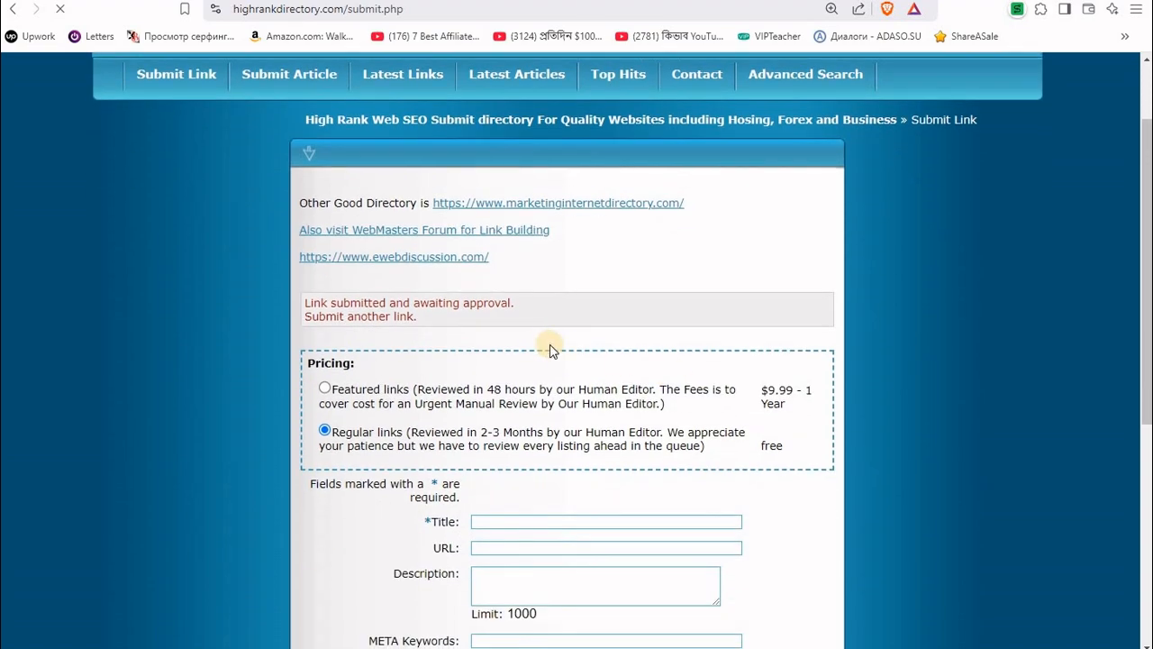
{"action": "scroll", "coordinate": [543, 342], "scroll_direction": "up", "scroll_amount": 2}
{"action": "scroll", "coordinate": [694, 392], "scroll_direction": "down", "scroll_amount": 2}
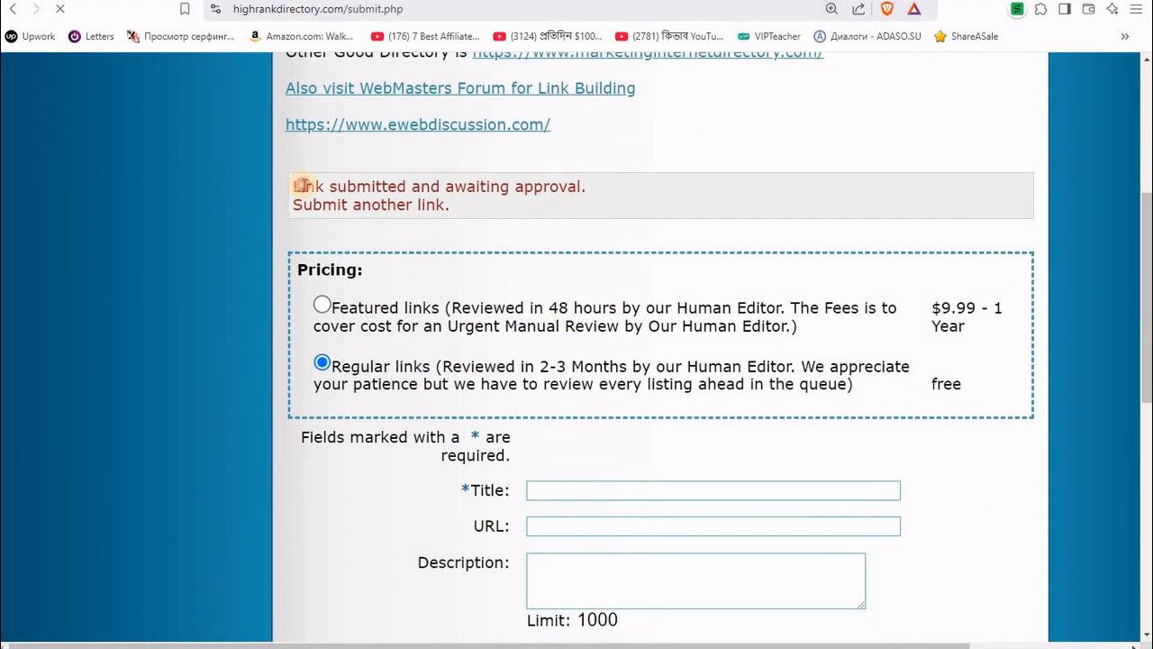
{"action": "left_click_drag", "start_coordinate": [298, 186], "coordinate": [601, 187]}
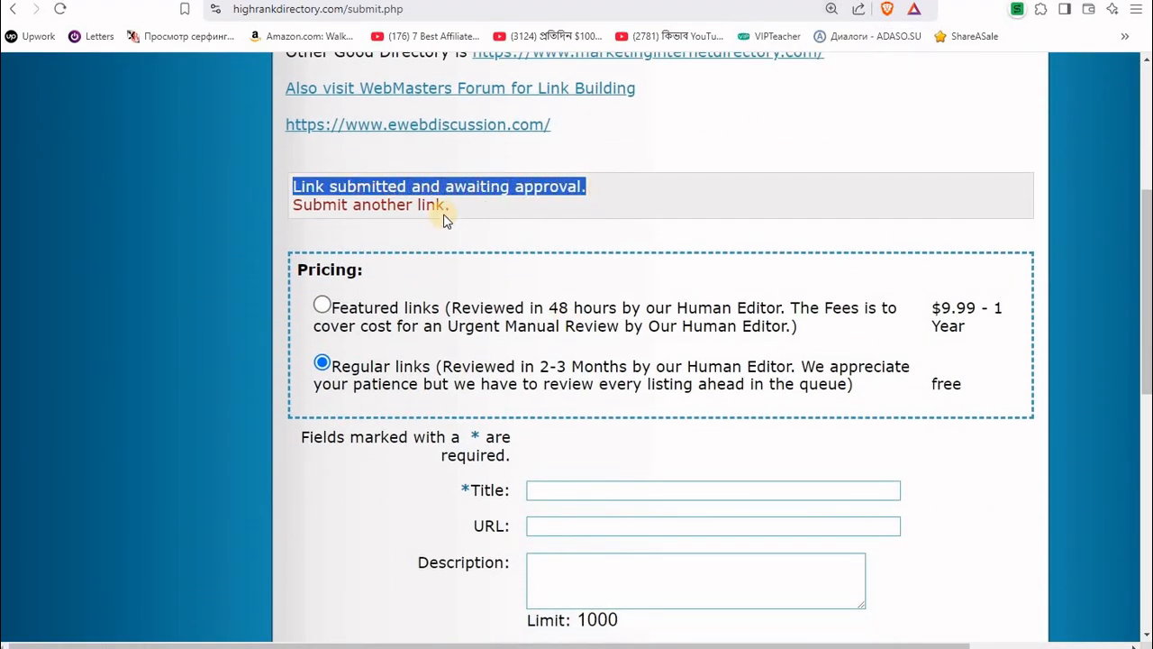
{"action": "left_click_drag", "start_coordinate": [458, 207], "coordinate": [291, 214]}
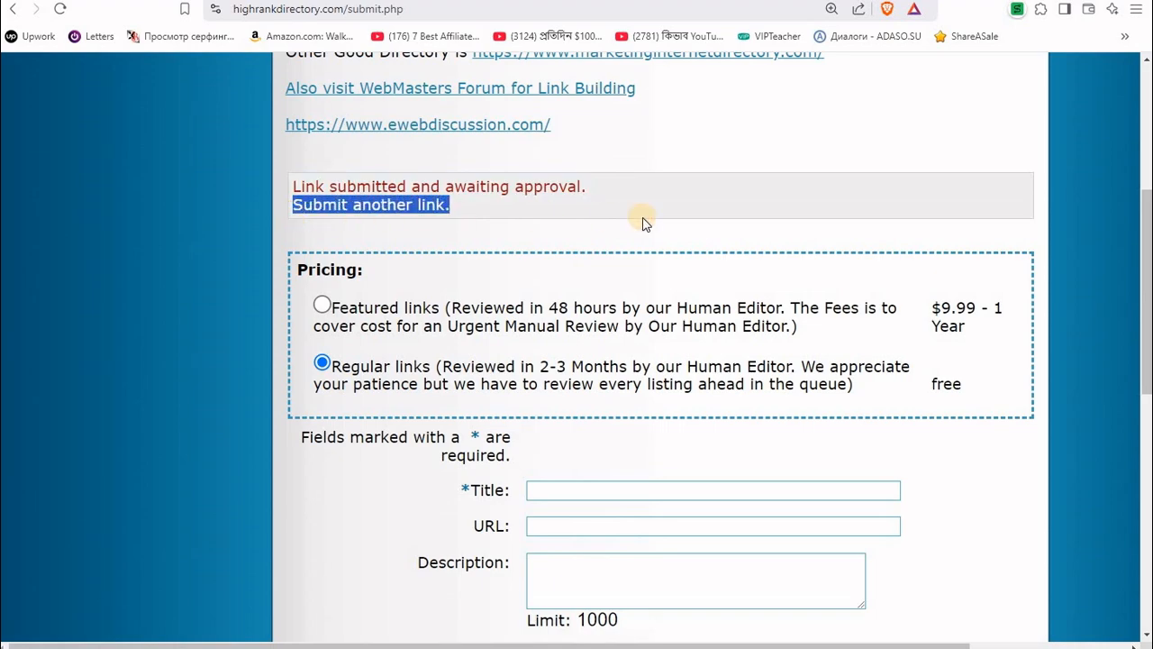
{"action": "scroll", "coordinate": [685, 288], "scroll_direction": "down", "scroll_amount": 2}
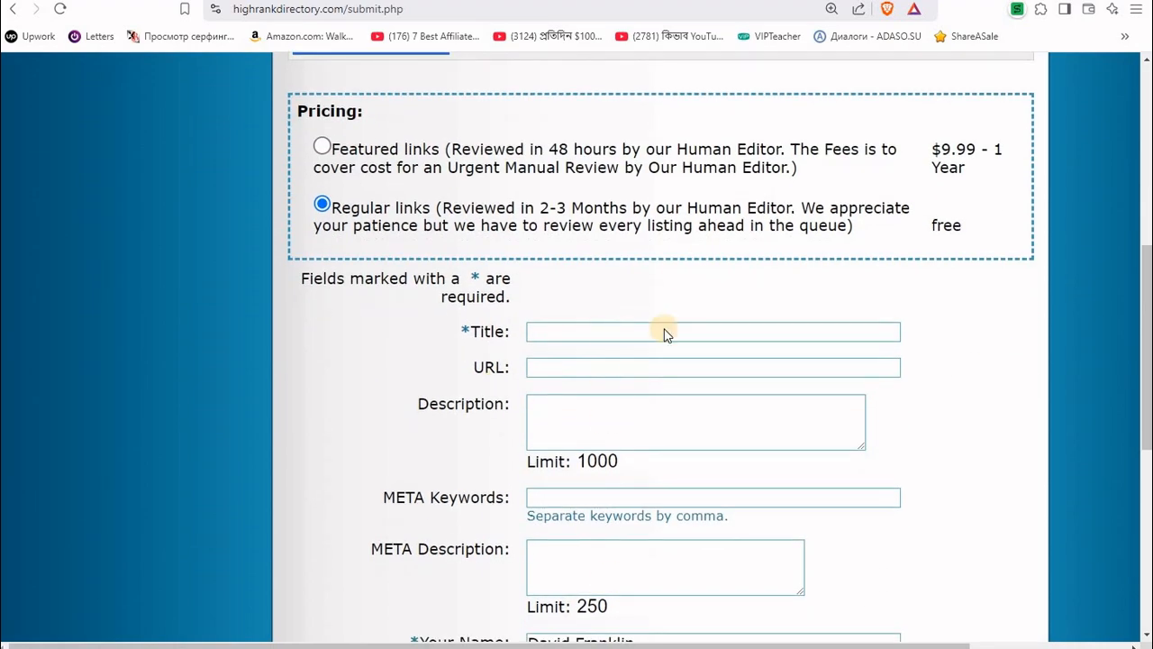
{"action": "scroll", "coordinate": [445, 354], "scroll_direction": "up", "scroll_amount": 3}
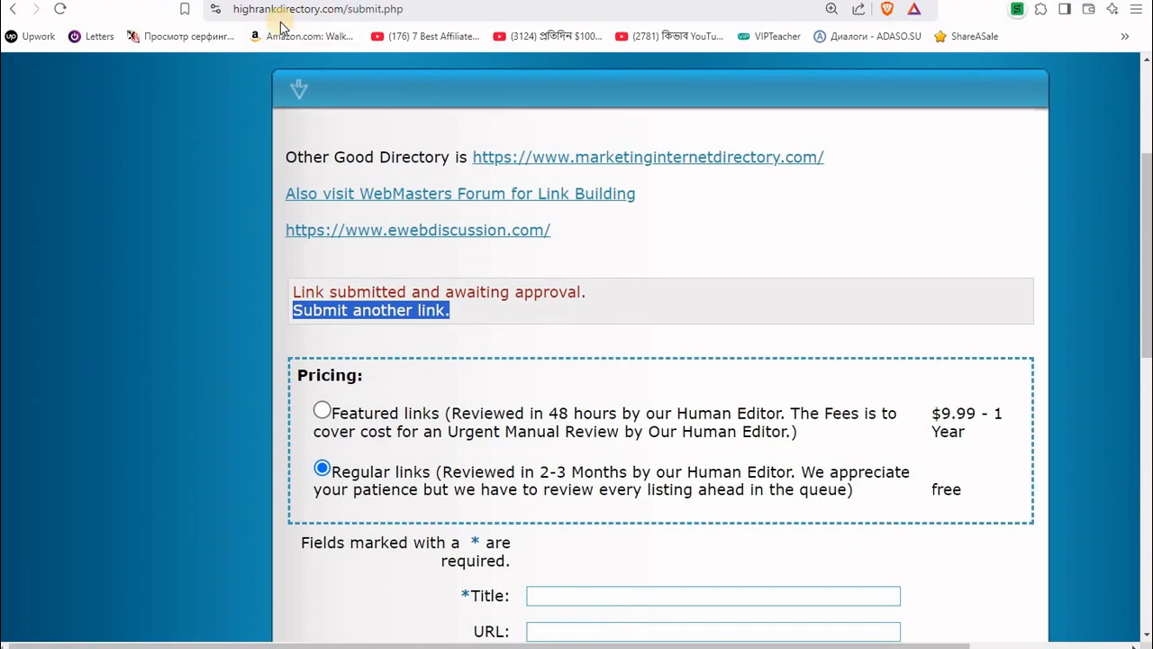
{"action": "left_click", "coordinate": [355, 9]}
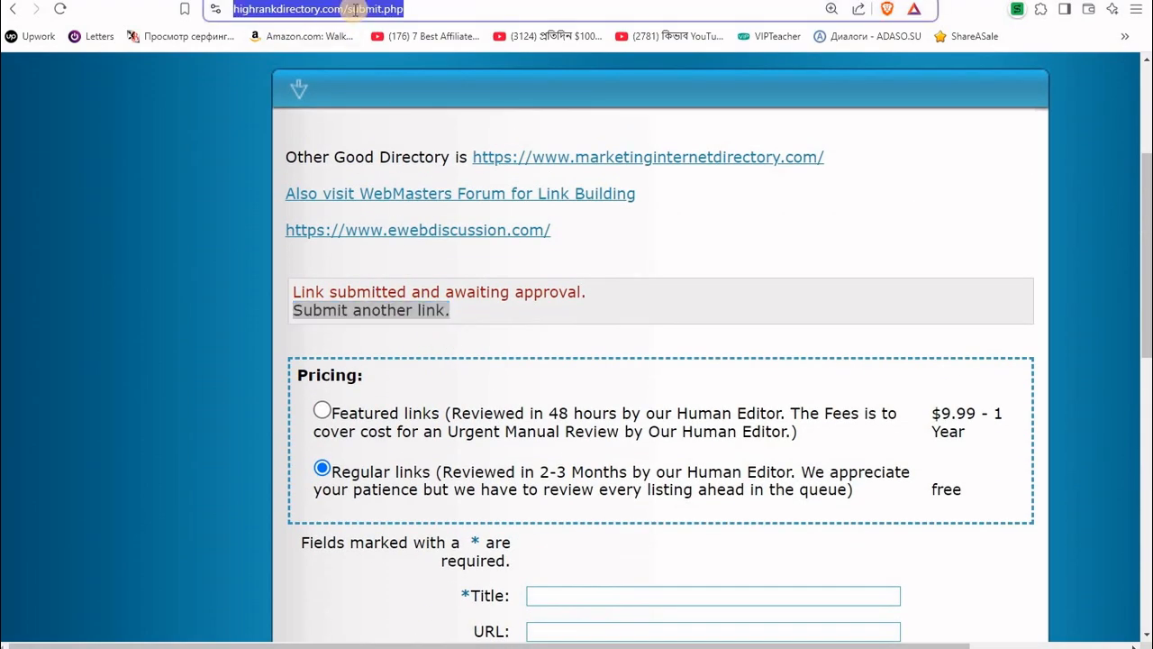
{"action": "left_click", "coordinate": [356, 13]}
{"action": "left_click_drag", "start_coordinate": [440, 9], "coordinate": [215, 4]}
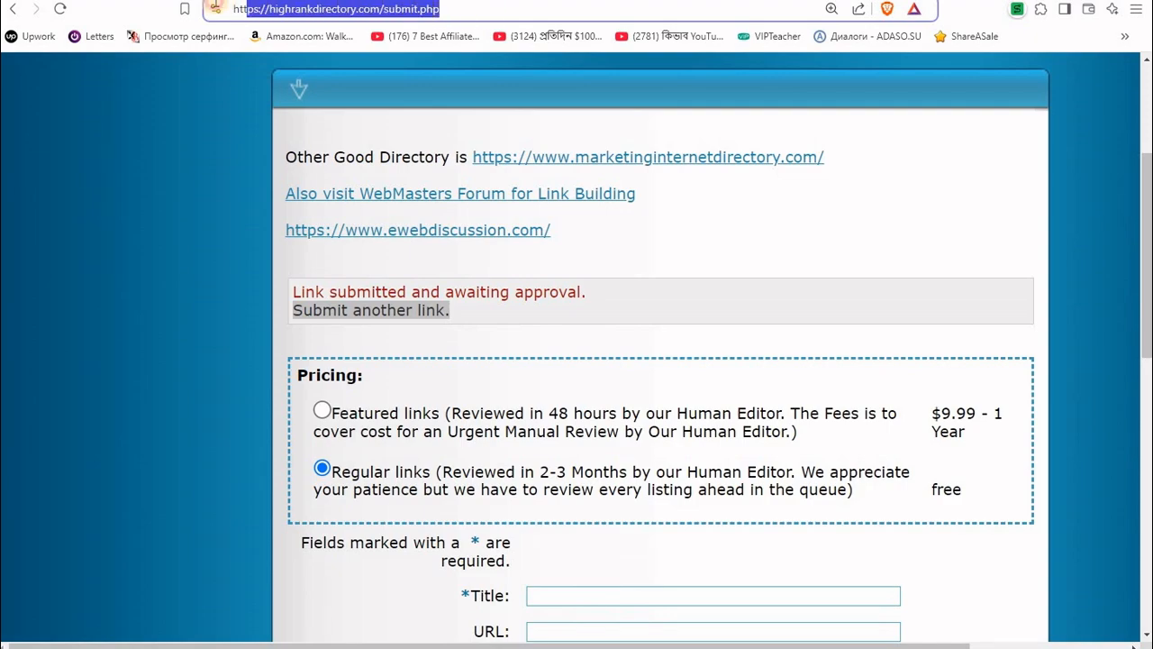
{"action": "right_click", "coordinate": [303, 9]}
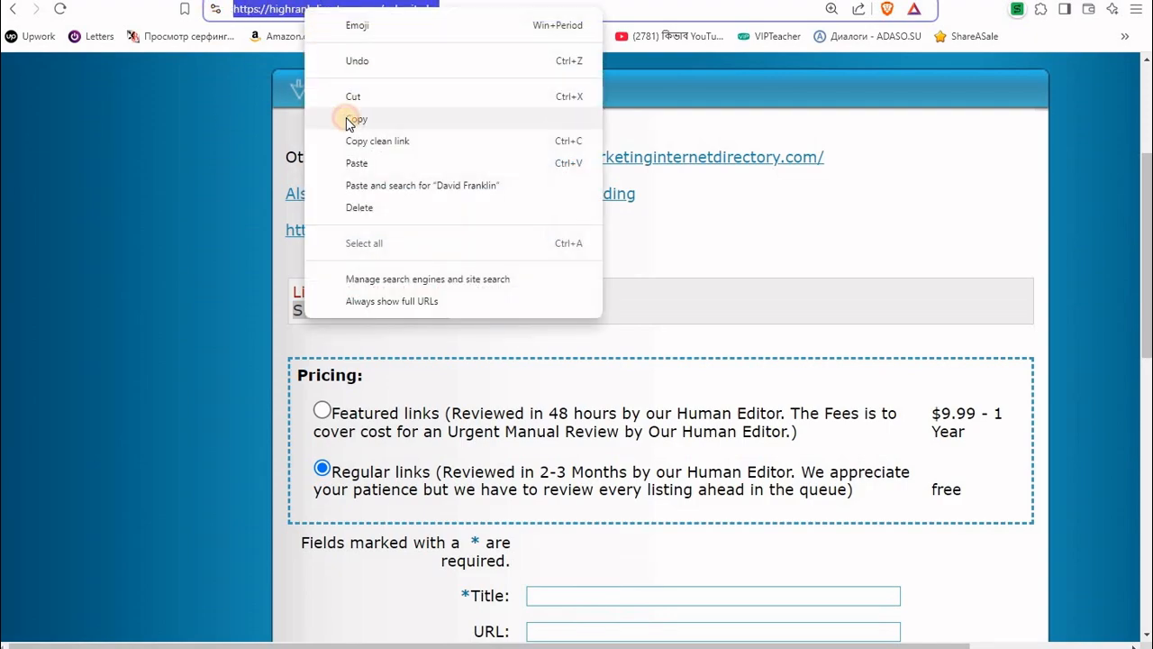
{"action": "left_click", "coordinate": [351, 117]}
Switch to the project folder in File Explorer and open the Directory Submission workbook in Excel
{"action": "left_click", "coordinate": [576, 647]}
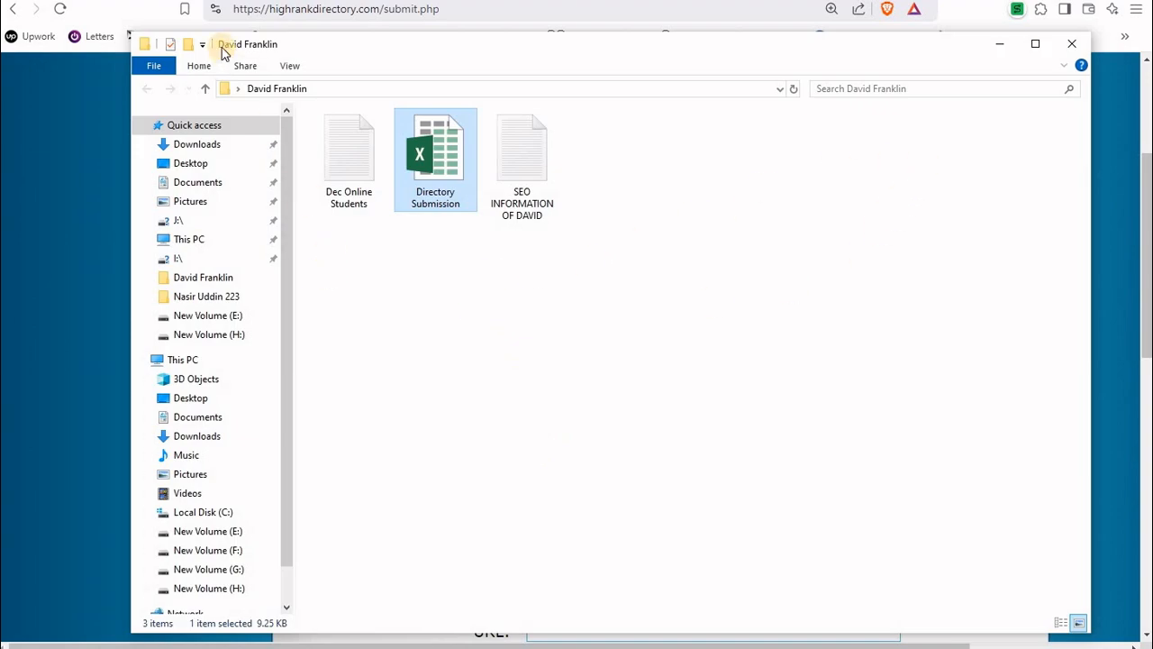
{"action": "right_click", "coordinate": [441, 155]}
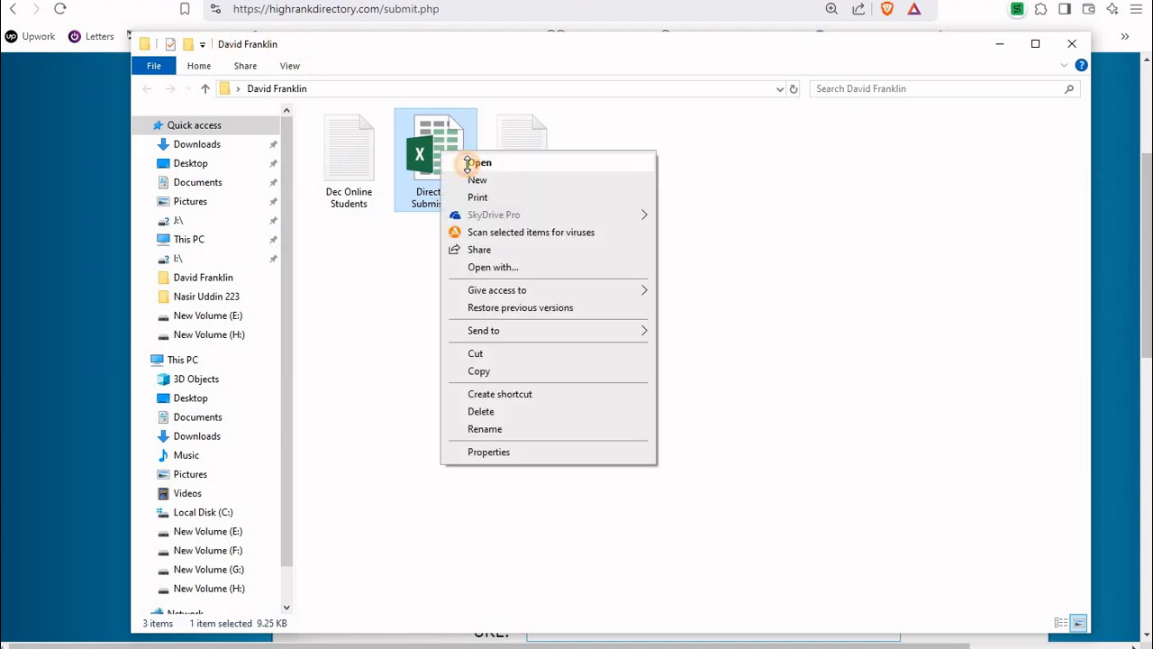
{"action": "left_click", "coordinate": [450, 159]}
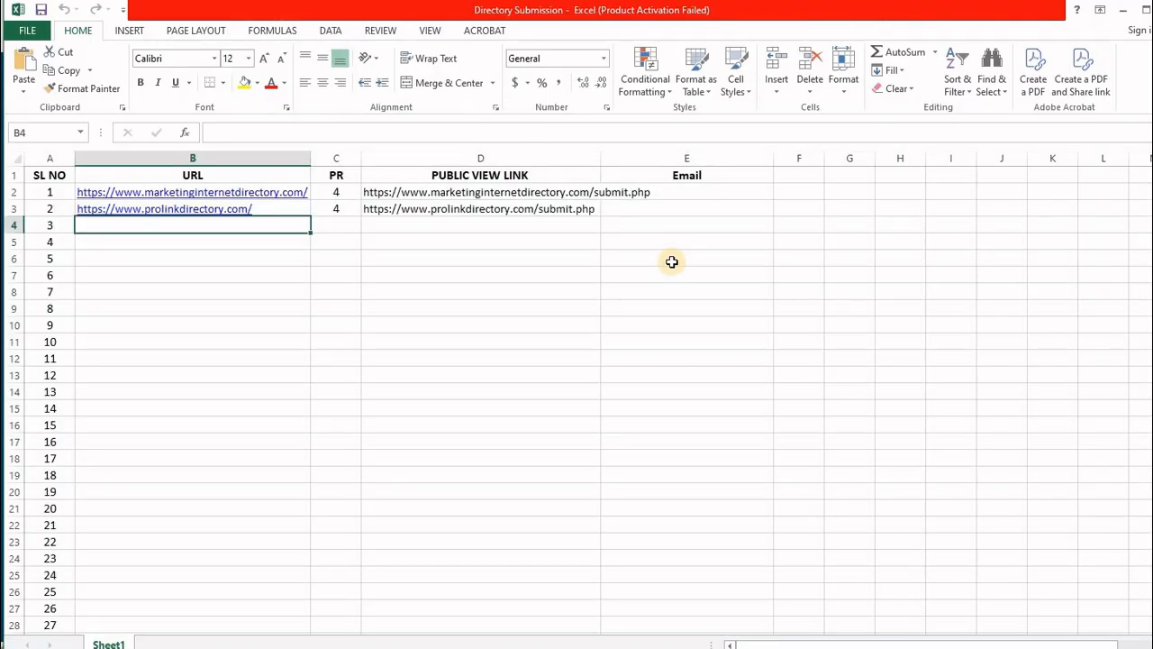
{"action": "double_click", "coordinate": [153, 226]}
{"action": "key", "text": "ctrl+v"}
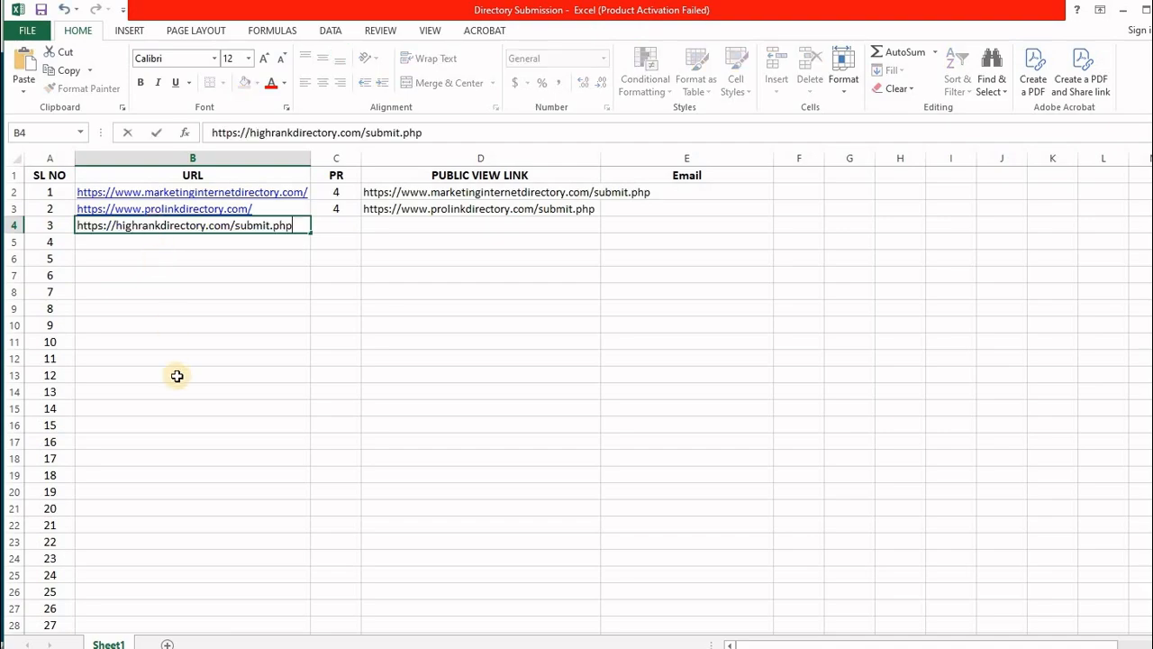
{"action": "double_click", "coordinate": [386, 133]}
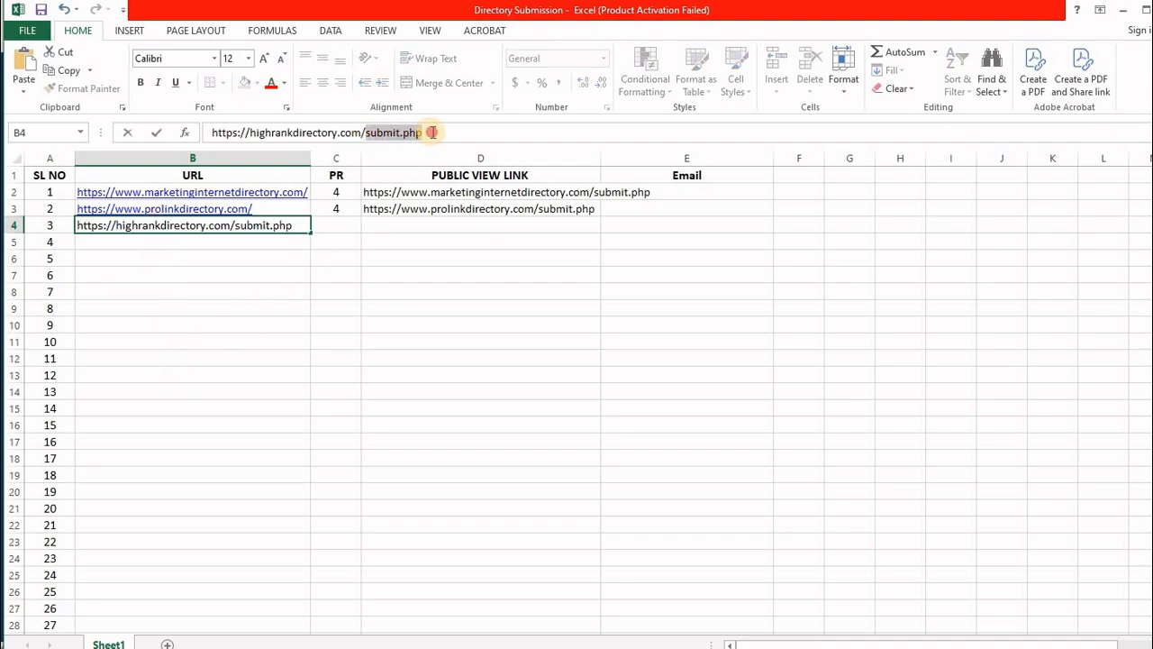
{"action": "key", "text": "BackSpace"}
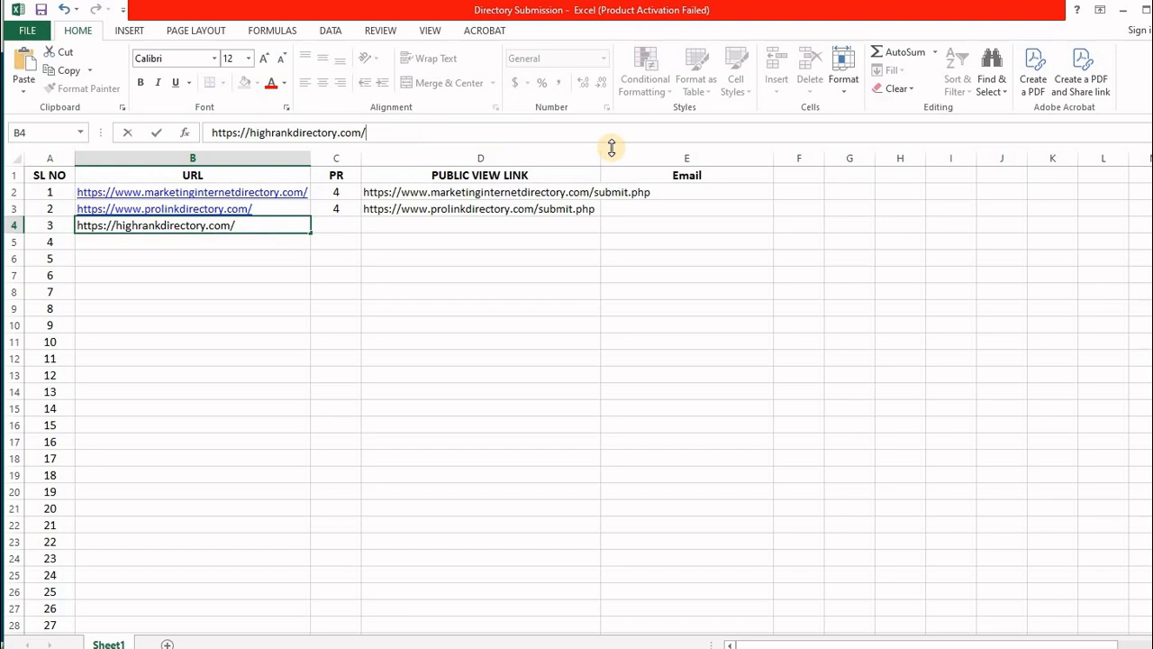
{"action": "key", "text": "Return"}
{"action": "left_click", "coordinate": [408, 225]}
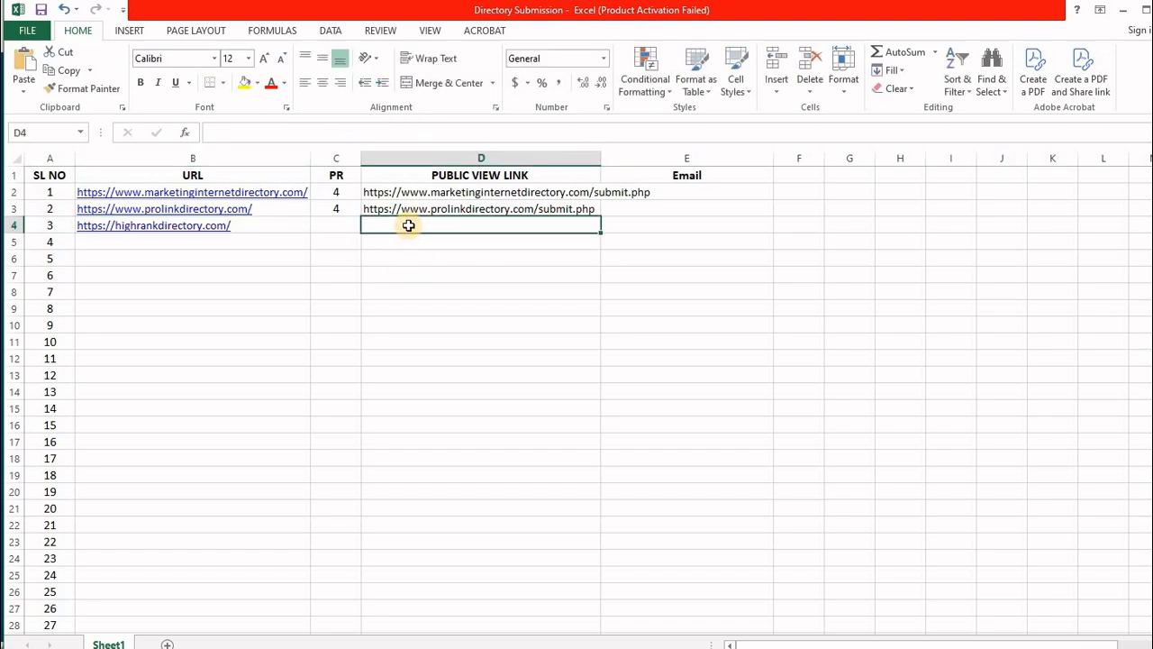
{"action": "right_click", "coordinate": [420, 221]}
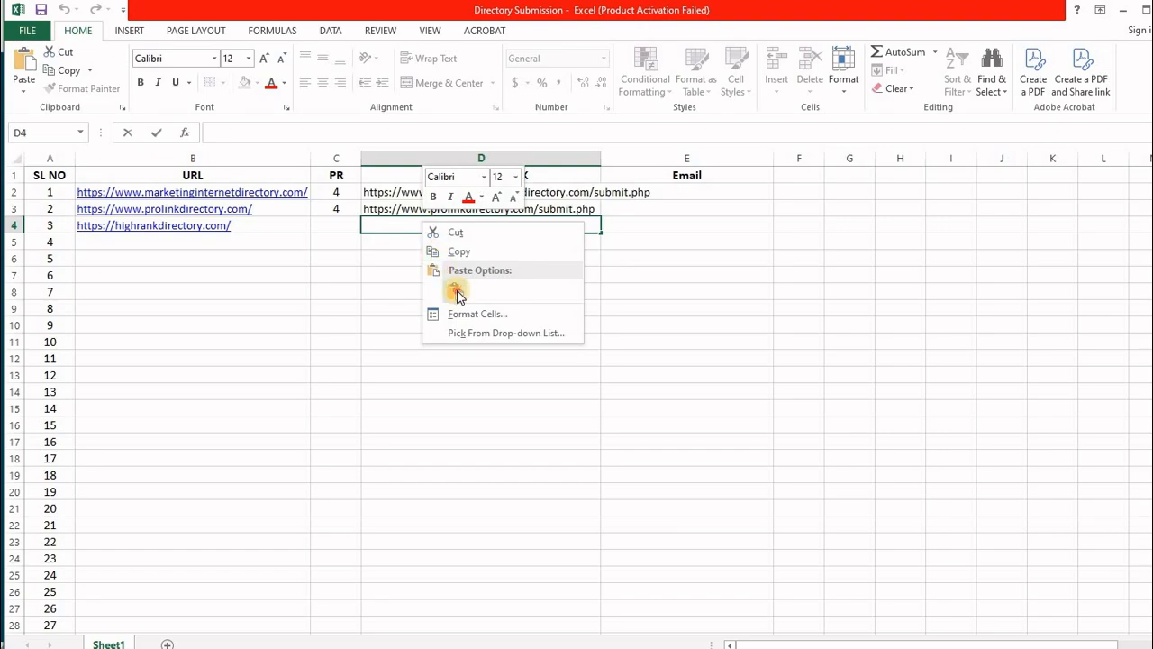
{"action": "left_click", "coordinate": [454, 291]}
{"action": "left_click", "coordinate": [456, 291]}
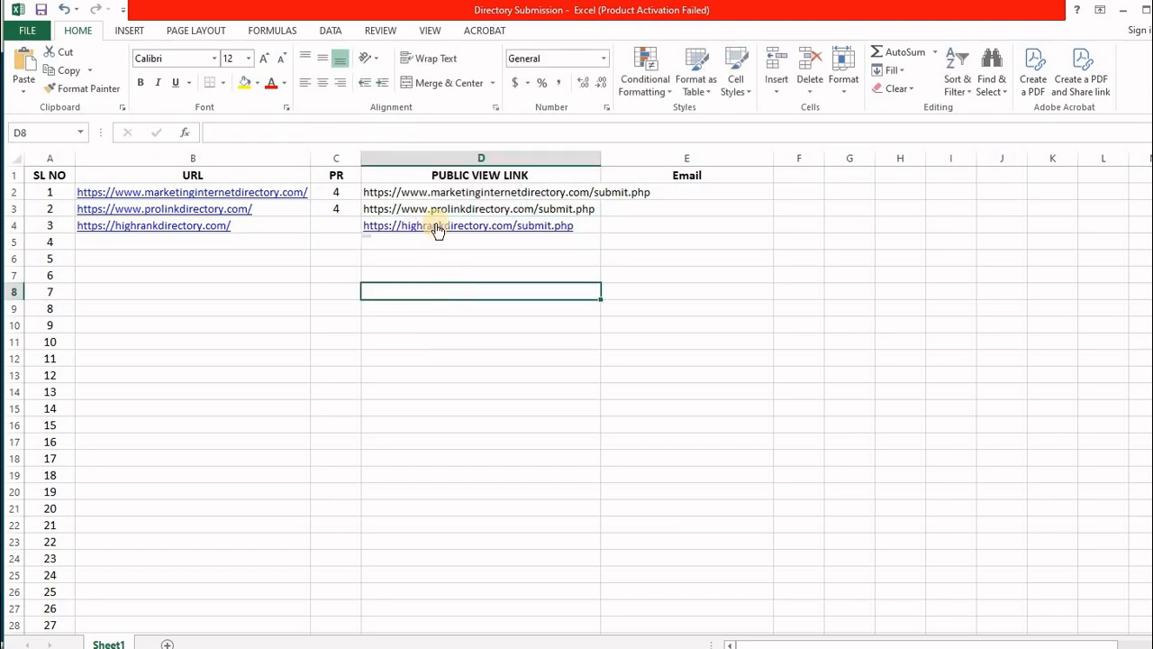
{"action": "right_click", "coordinate": [438, 233]}
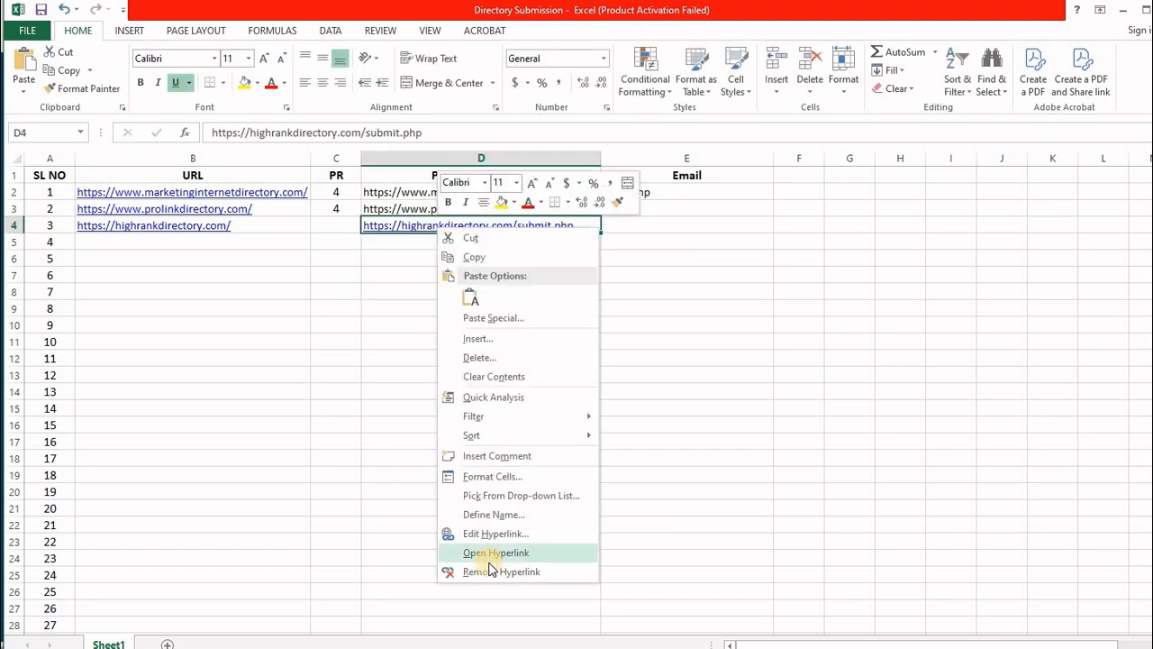
{"action": "left_click", "coordinate": [492, 570]}
{"action": "left_click", "coordinate": [442, 241]}
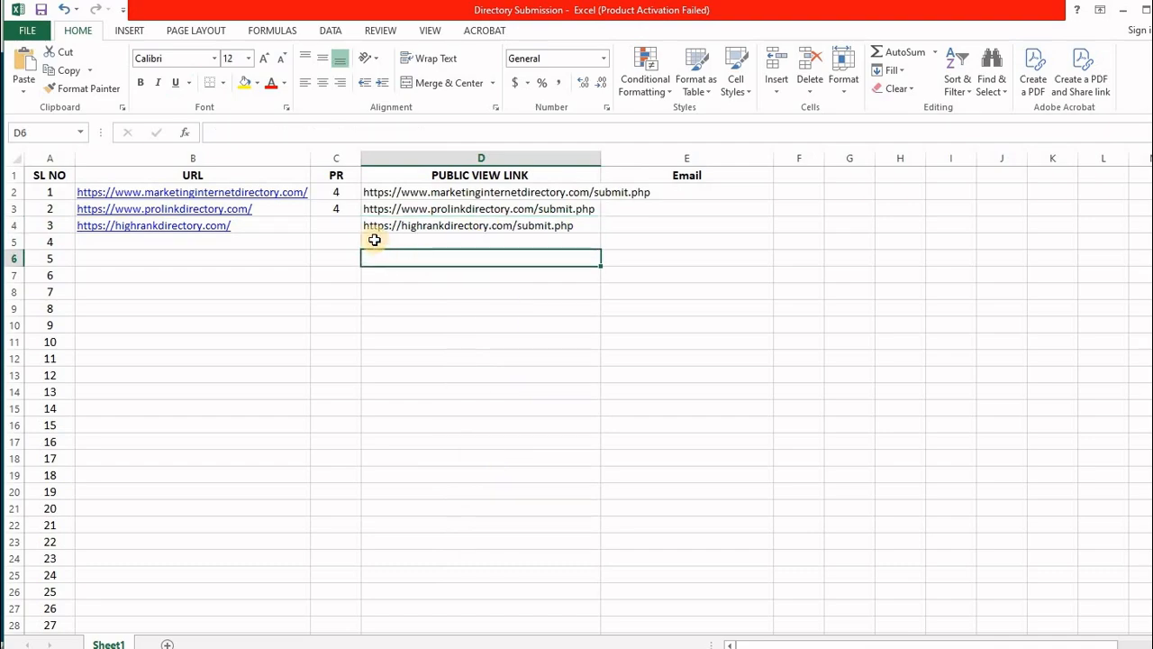
Switch to the browser and copy only the domain highrankdirectory.com from the submission page's address
{"action": "left_click", "coordinate": [335, 226]}
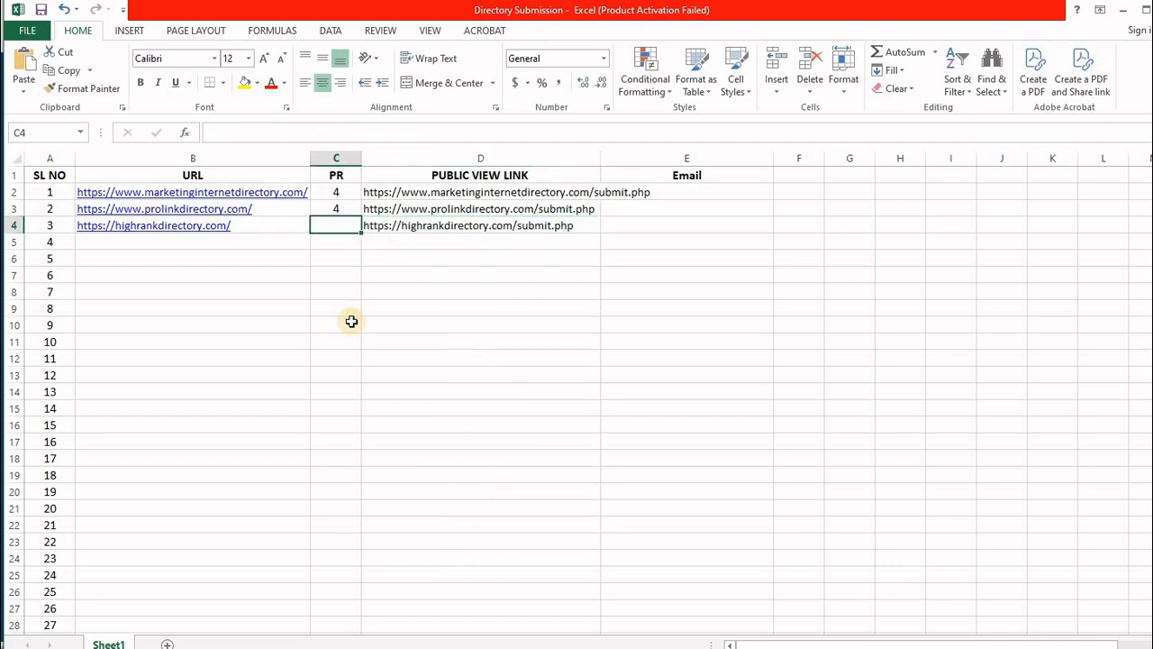
{"action": "left_click", "coordinate": [258, 225]}
{"action": "left_click", "coordinate": [582, 647]}
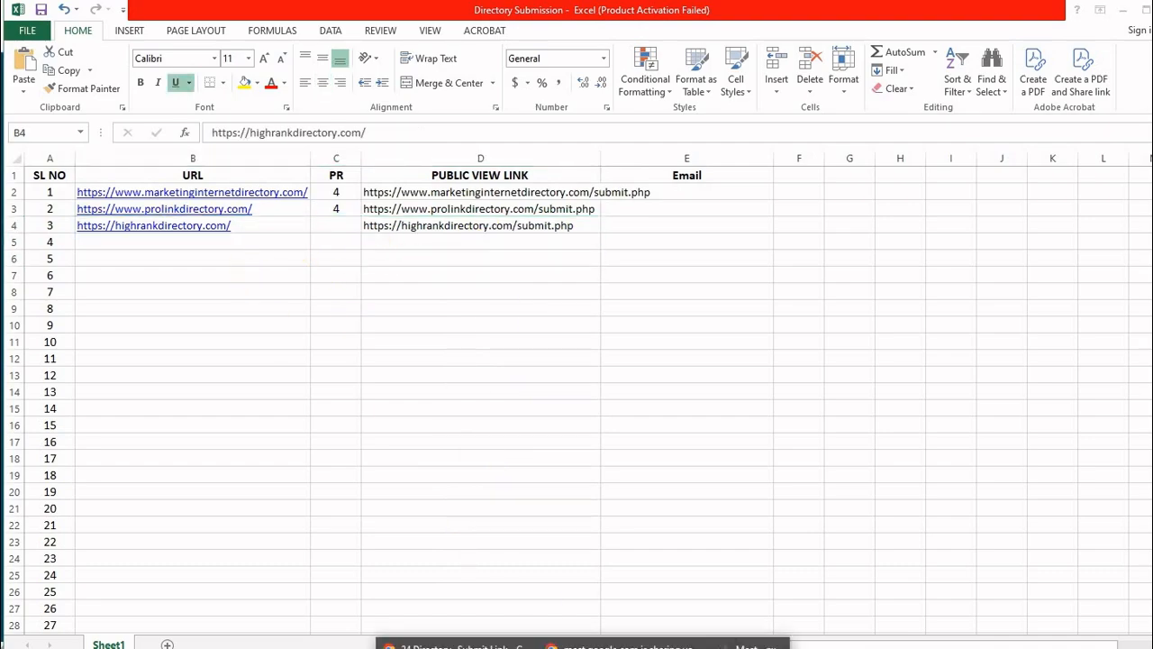
{"action": "left_click", "coordinate": [594, 647]}
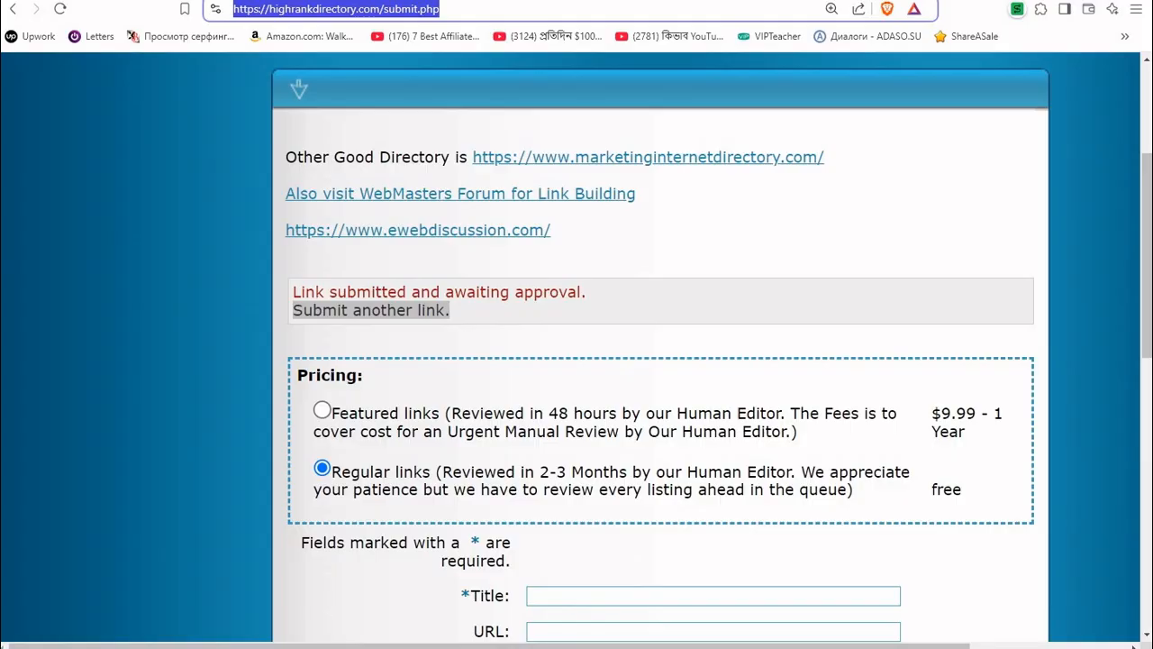
{"action": "left_click", "coordinate": [382, 9]}
{"action": "left_click_drag", "start_coordinate": [369, 9], "coordinate": [268, 8]}
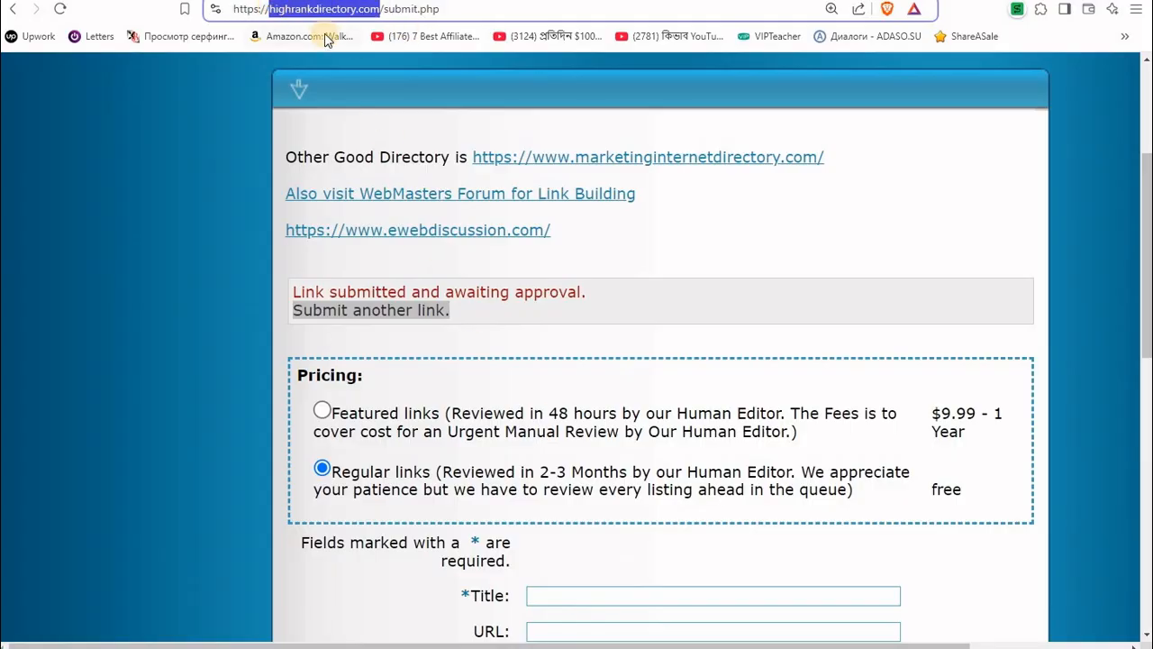
{"action": "right_click", "coordinate": [318, 12]}
{"action": "left_click", "coordinate": [363, 117]}
Open the Check Page Rank site, checkpagerank.net/index.php, in a new browser tab
{"action": "left_click", "coordinate": [544, 29]}
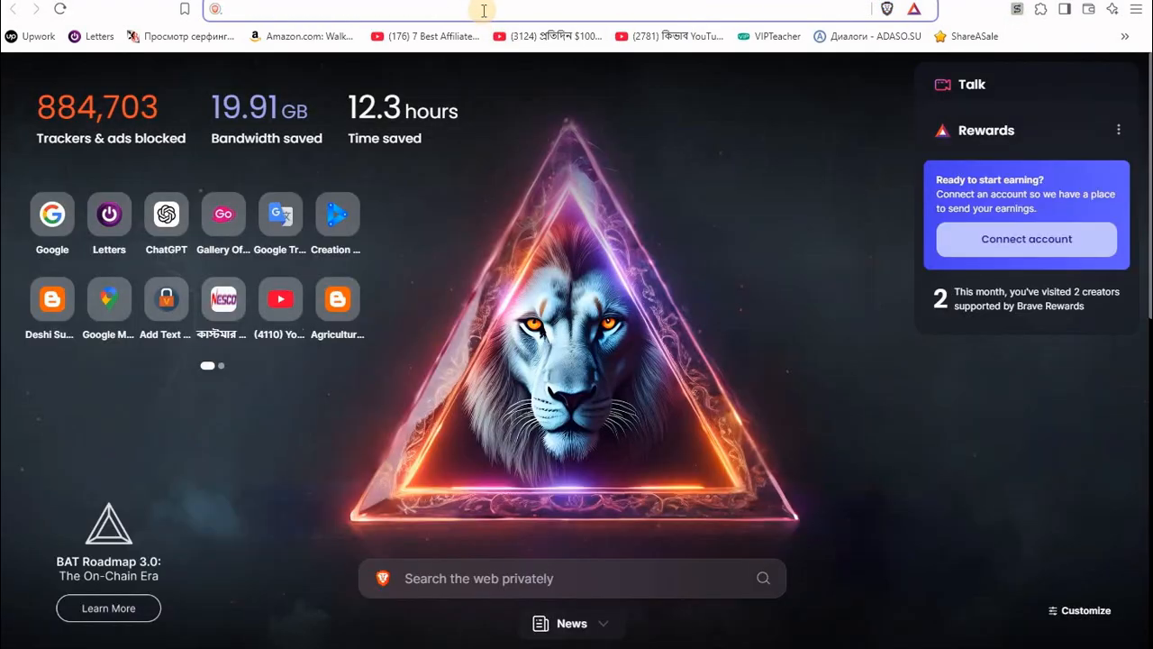
{"action": "type", "text": "page"}
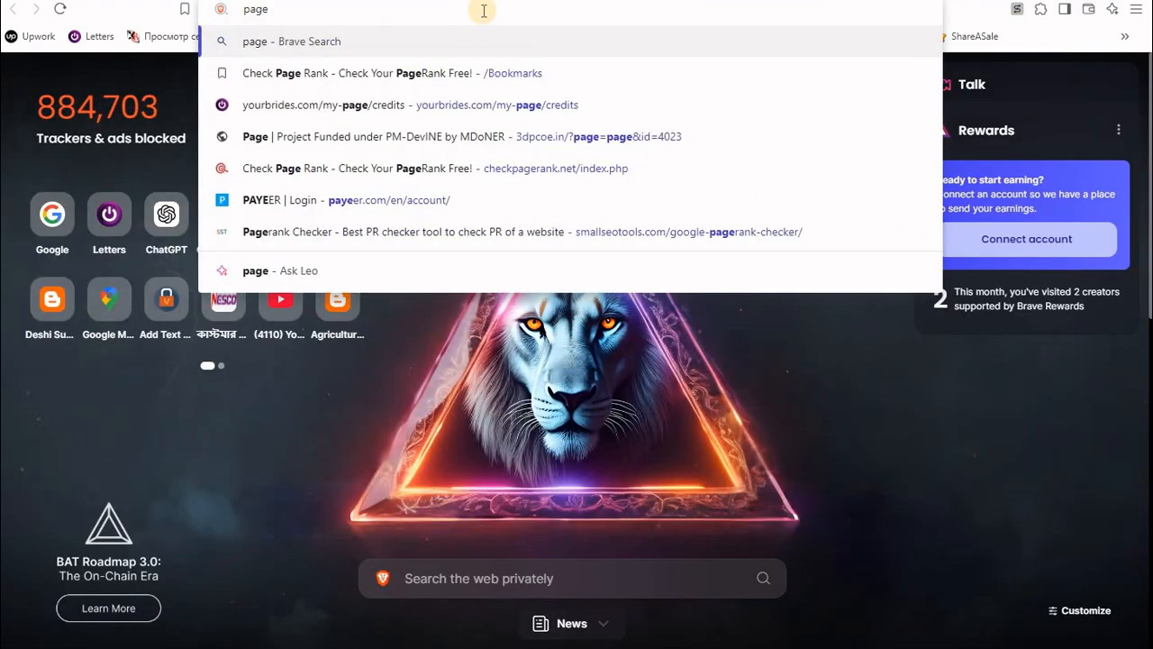
{"action": "left_click", "coordinate": [253, 169]}
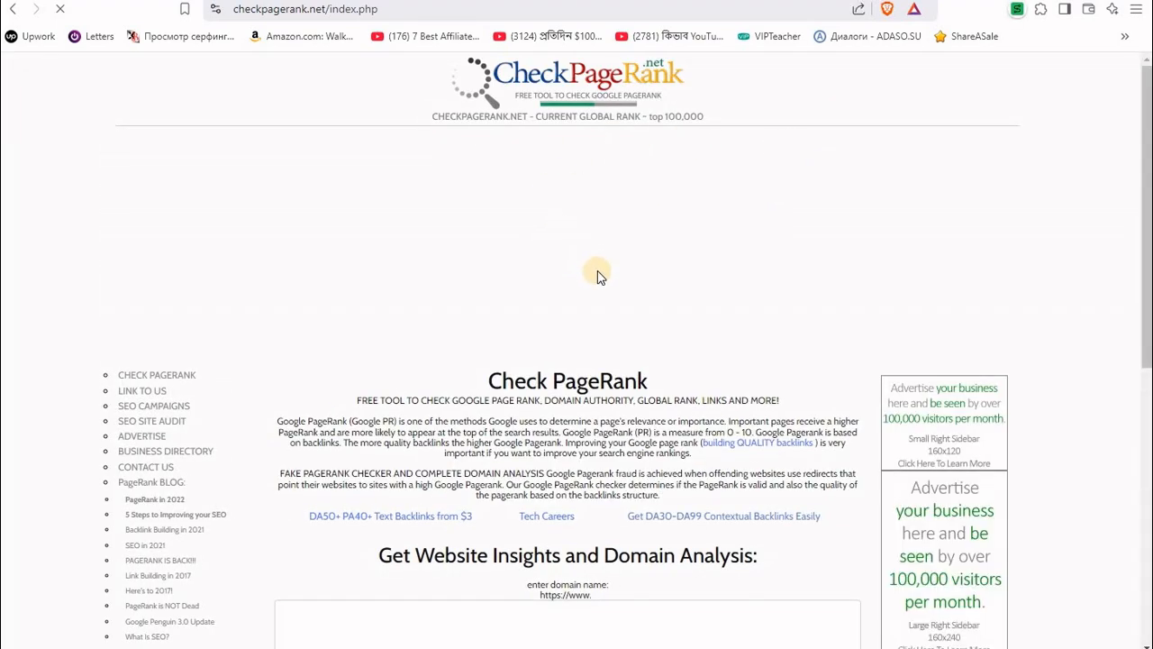
Paste highrankdirectory.com as the domain name for website insights and submit it for analysis
{"action": "scroll", "coordinate": [577, 297], "scroll_direction": "down", "scroll_amount": 3}
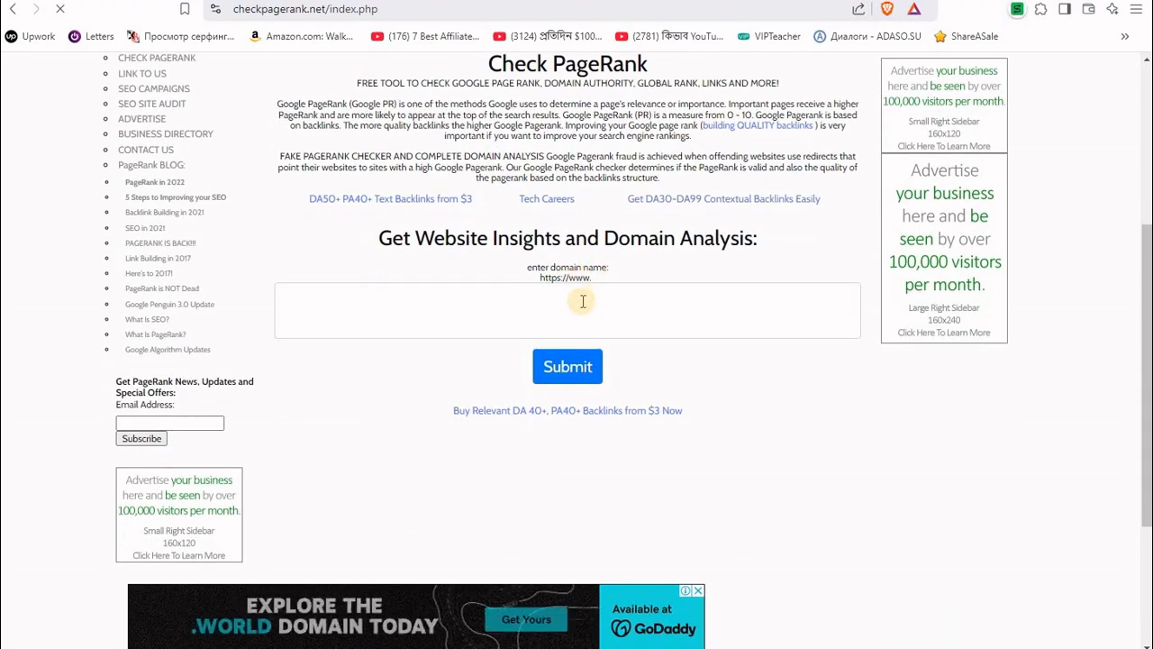
{"action": "left_click", "coordinate": [569, 313]}
{"action": "right_click", "coordinate": [568, 313]}
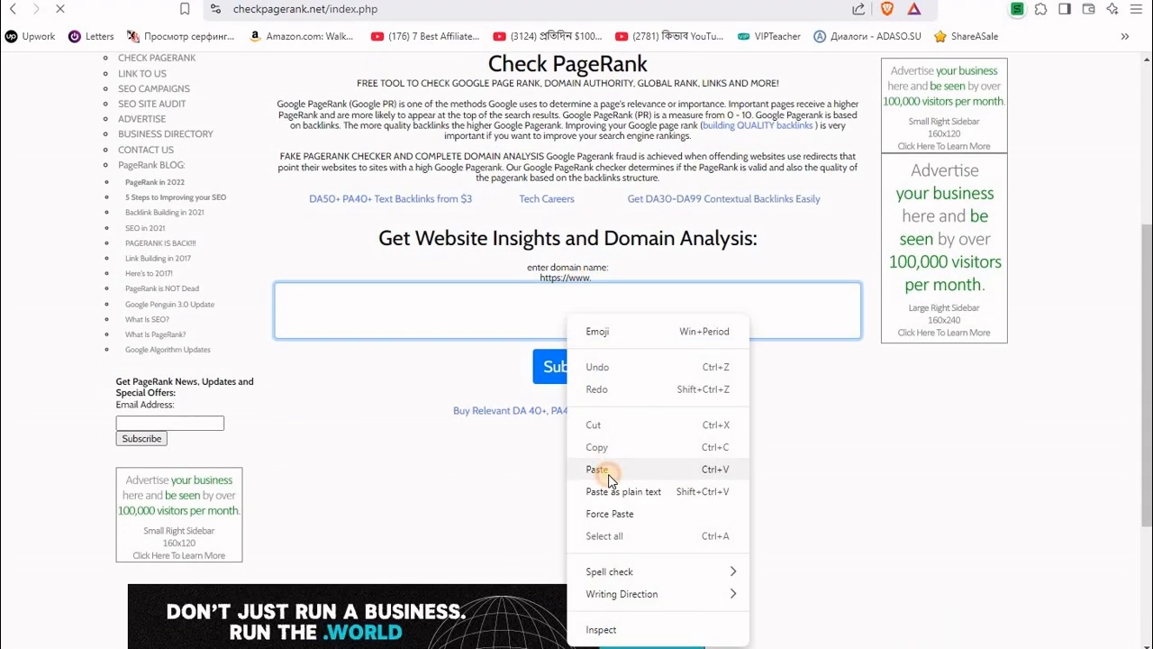
{"action": "left_click", "coordinate": [605, 469]}
{"action": "left_click_drag", "start_coordinate": [425, 320], "coordinate": [717, 321]}
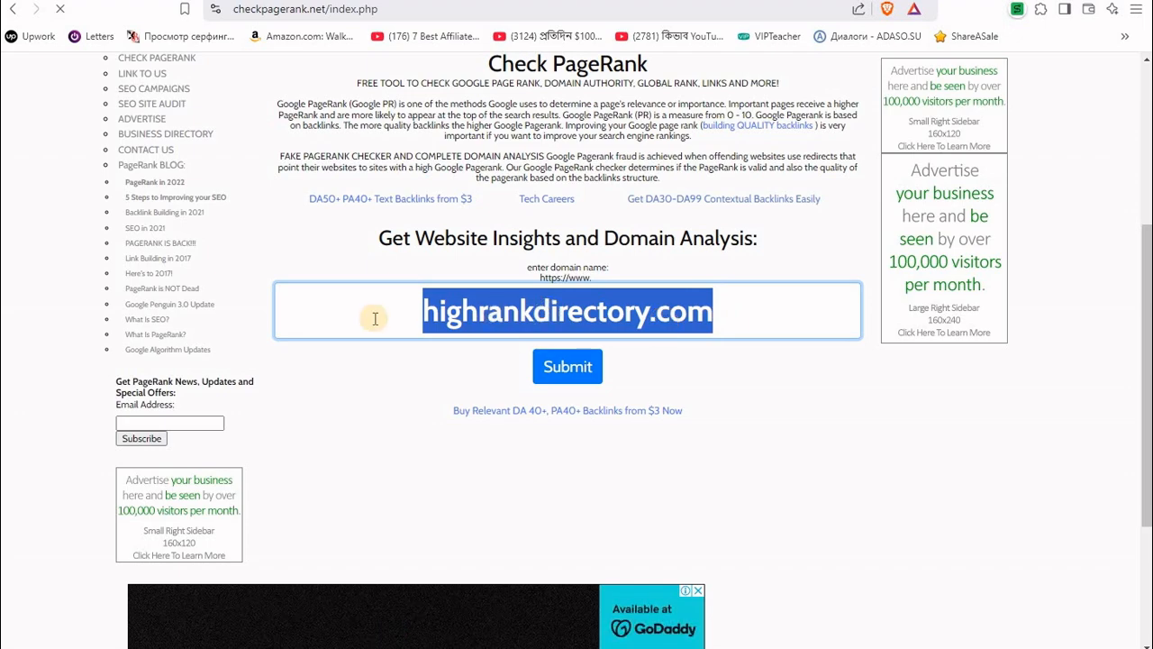
{"action": "left_click", "coordinate": [416, 317]}
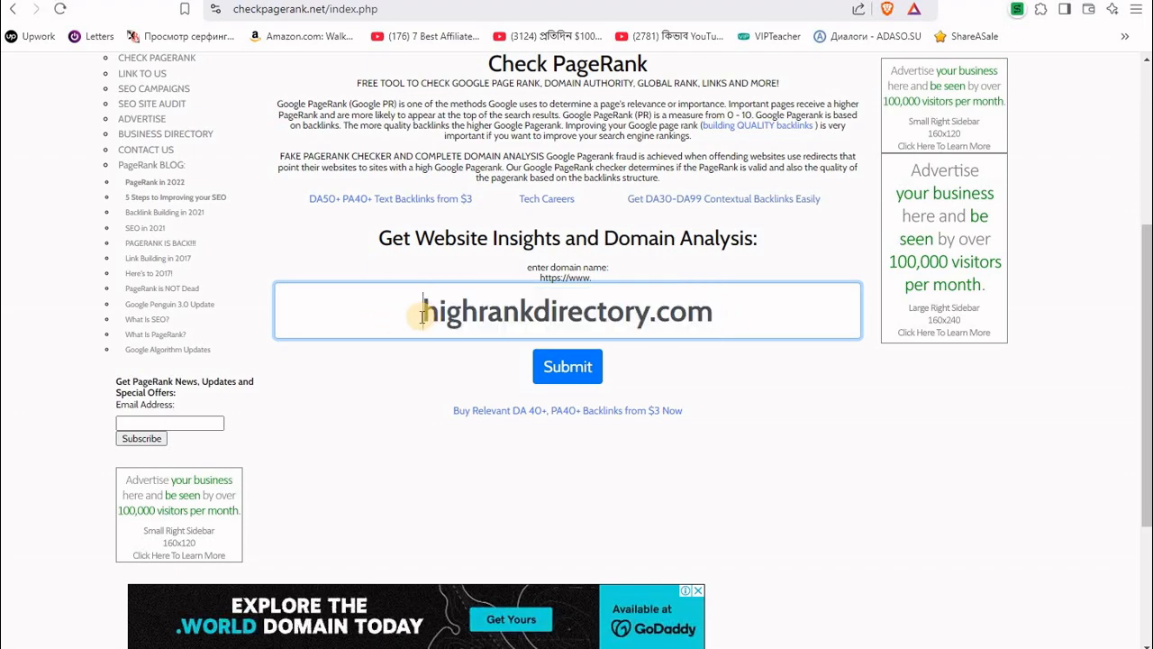
{"action": "left_click_drag", "start_coordinate": [421, 315], "coordinate": [645, 367]}
{"action": "left_click", "coordinate": [441, 312]}
{"action": "left_click_drag", "start_coordinate": [423, 310], "coordinate": [716, 319]}
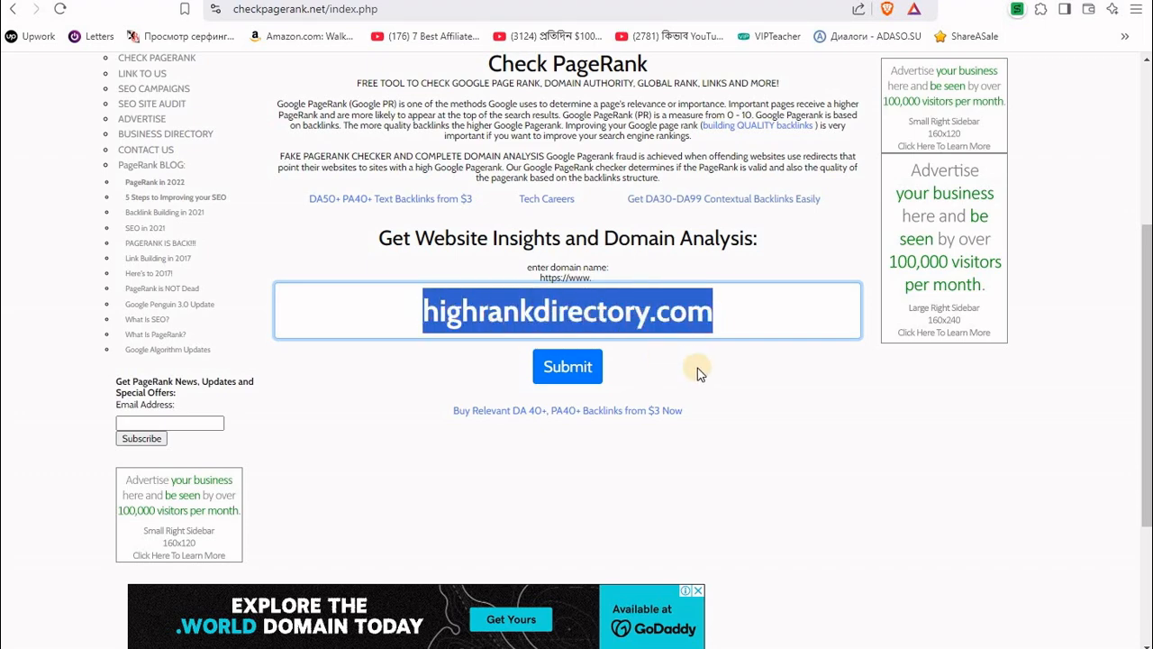
{"action": "left_click", "coordinate": [567, 366]}
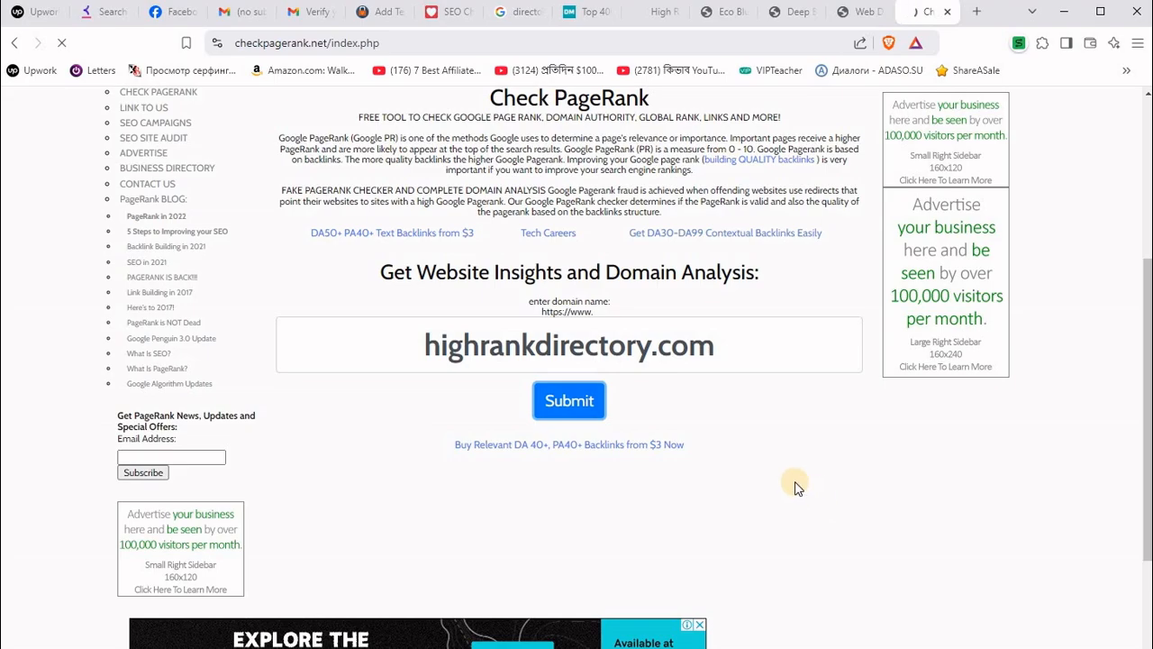
Find the Google PageRank in the report, switch back to the Excel workbook, and enter 4 in PR cell C4
{"action": "scroll", "coordinate": [775, 382], "scroll_direction": "down", "scroll_amount": 5}
{"action": "scroll", "coordinate": [796, 382], "scroll_direction": "down", "scroll_amount": 4}
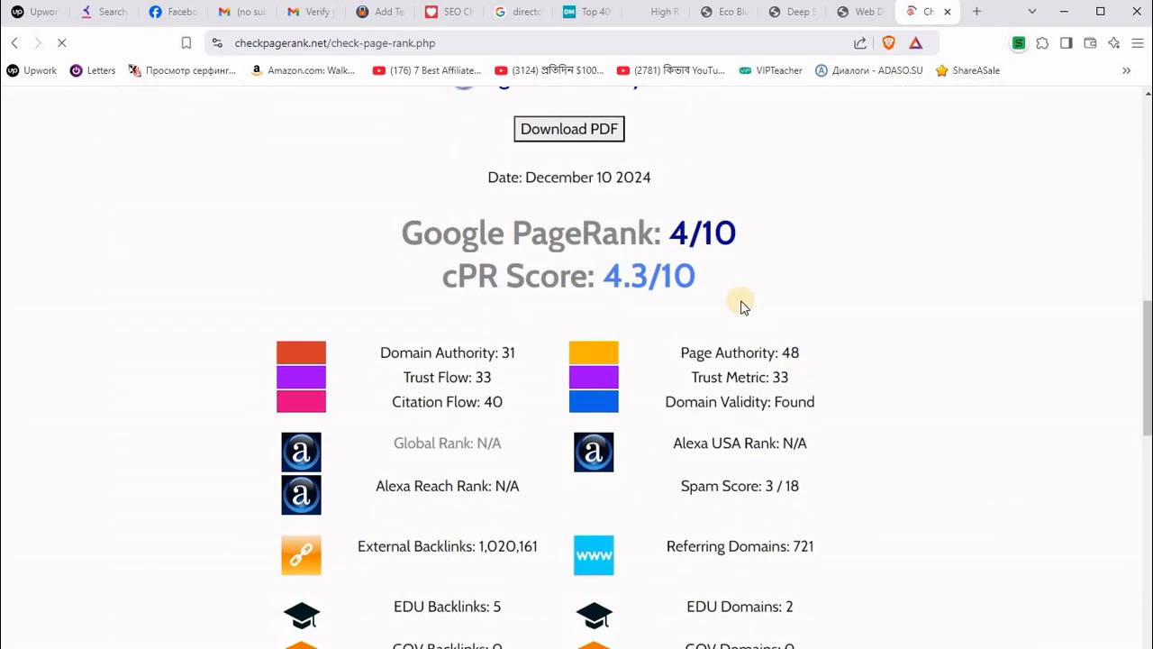
{"action": "left_click_drag", "start_coordinate": [401, 234], "coordinate": [696, 244]}
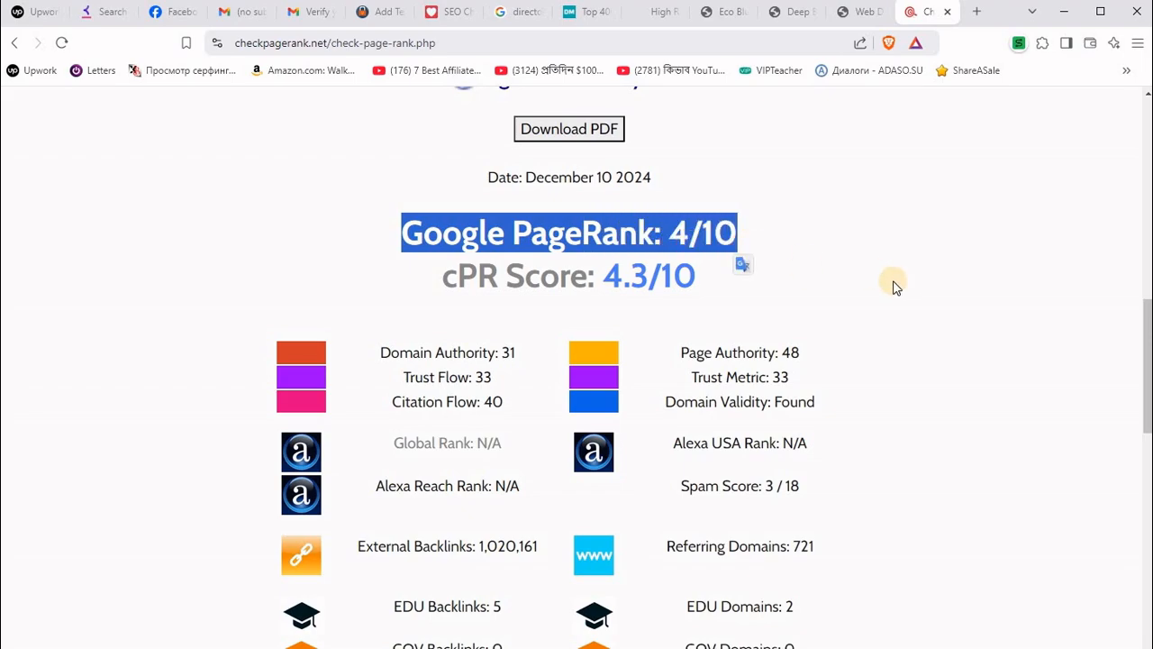
{"action": "key", "text": "alt+Tab"}
{"action": "left_click", "coordinate": [332, 226]}
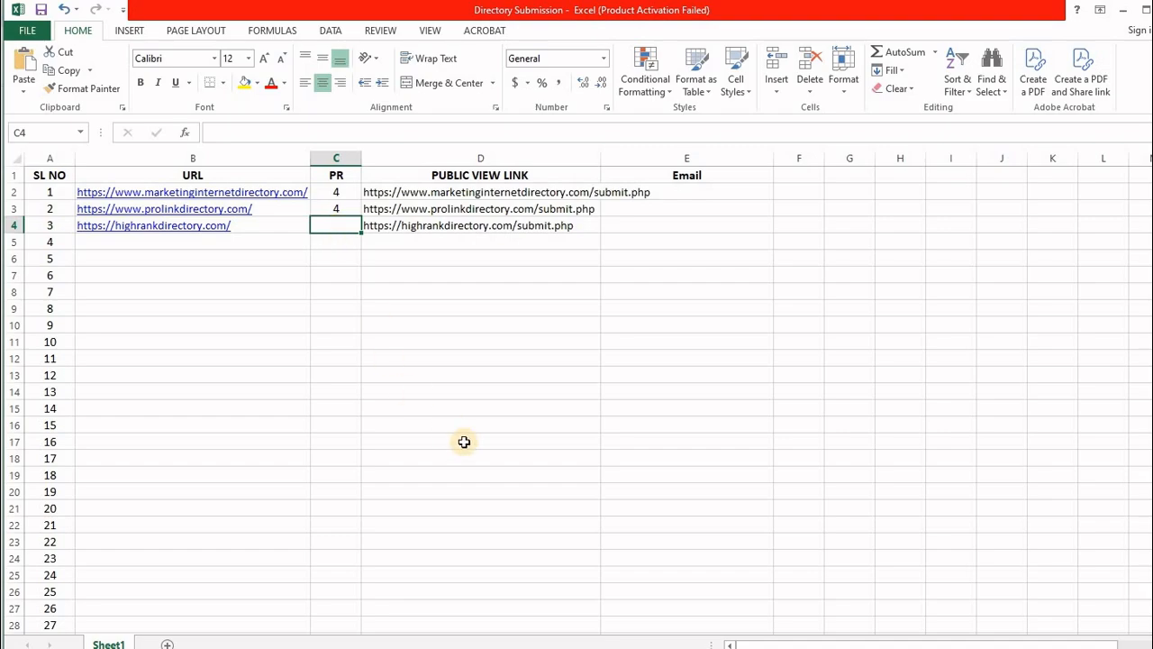
{"action": "type", "text": "4"}
{"action": "left_click", "coordinate": [448, 243]}
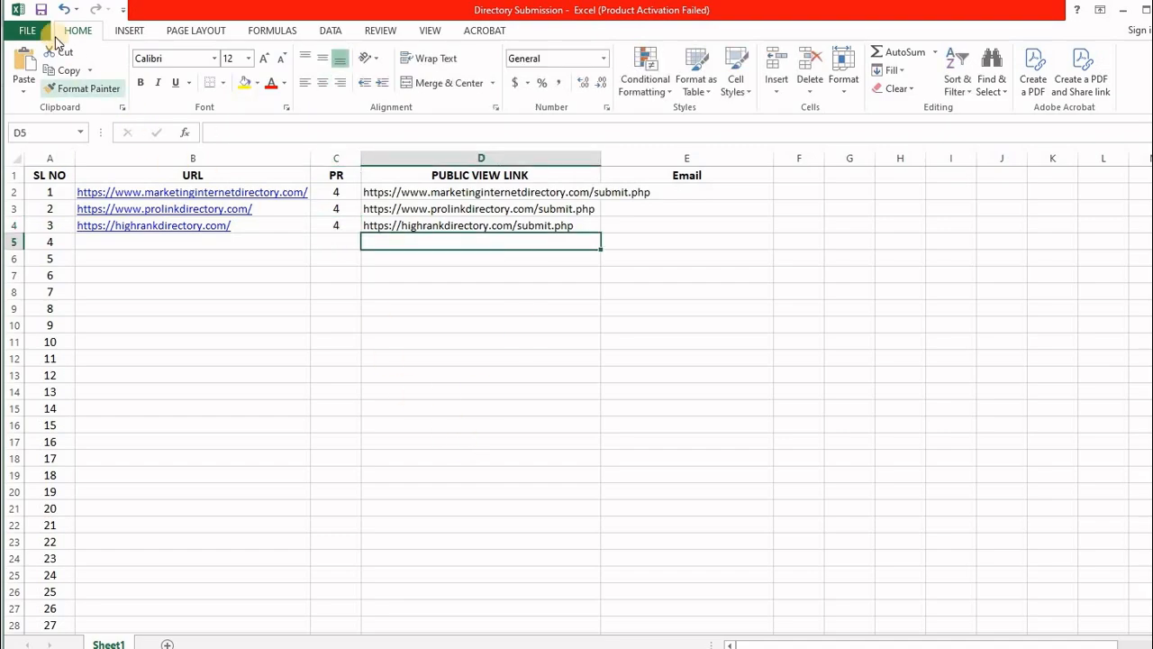
Select Email cell E2 as the target, then switch to the SEO information file in Notepad and copy the email address
{"action": "left_click", "coordinate": [684, 191]}
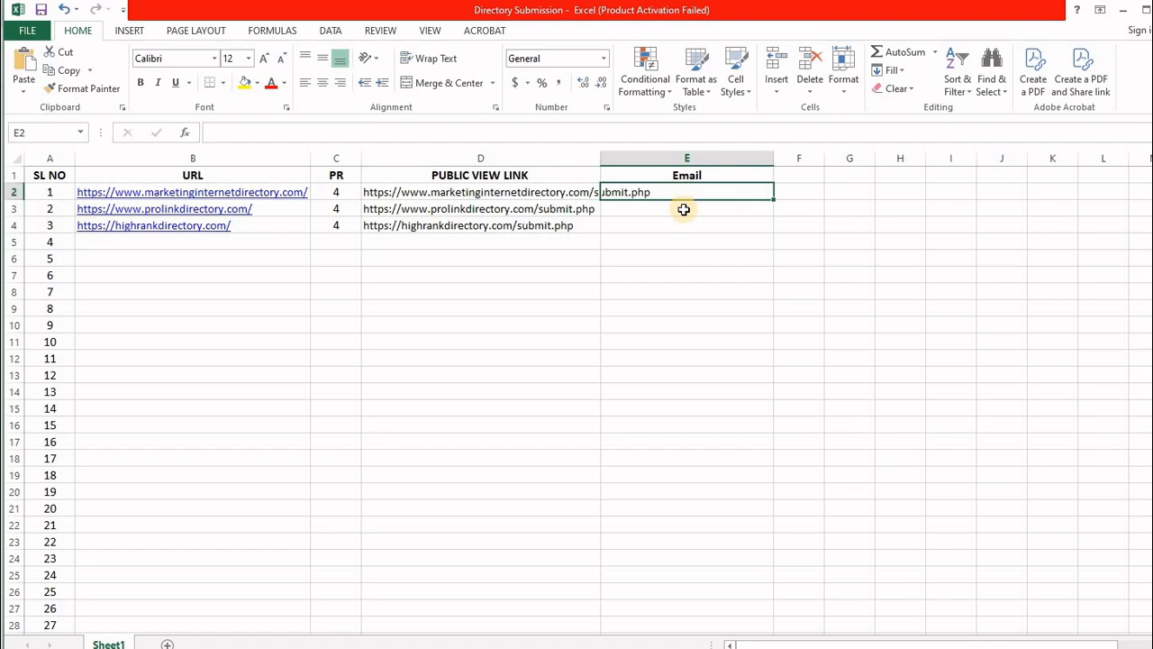
{"action": "left_click", "coordinate": [683, 209]}
{"action": "left_click", "coordinate": [684, 224]}
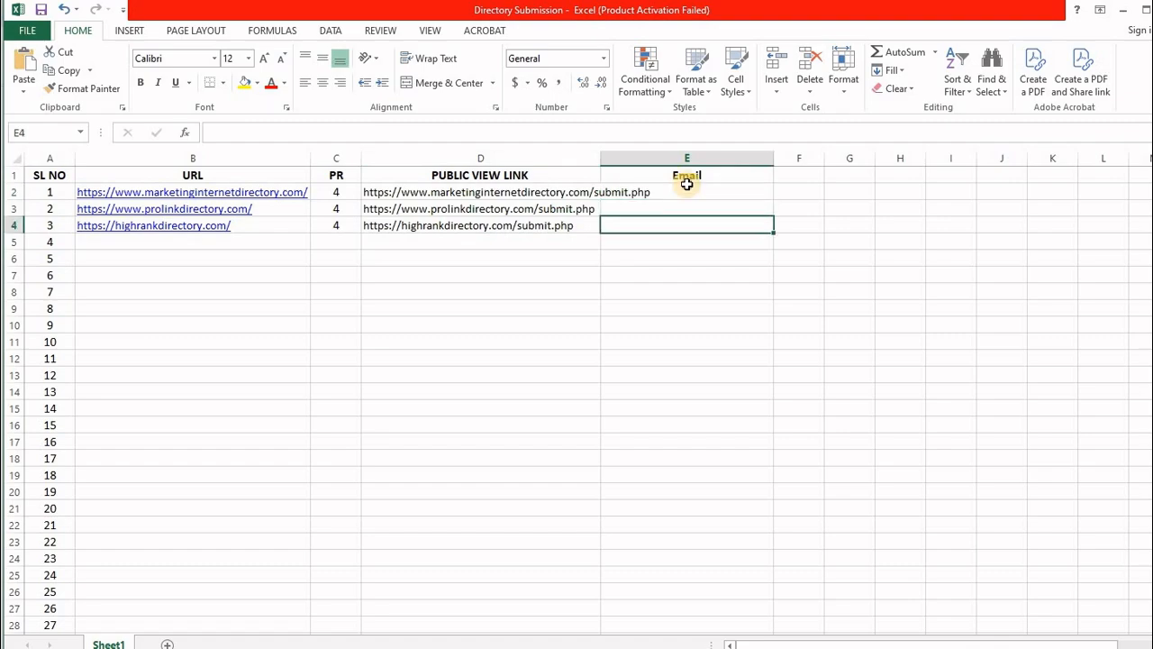
{"action": "left_click", "coordinate": [685, 189]}
{"action": "key", "text": "alt+Tab"}
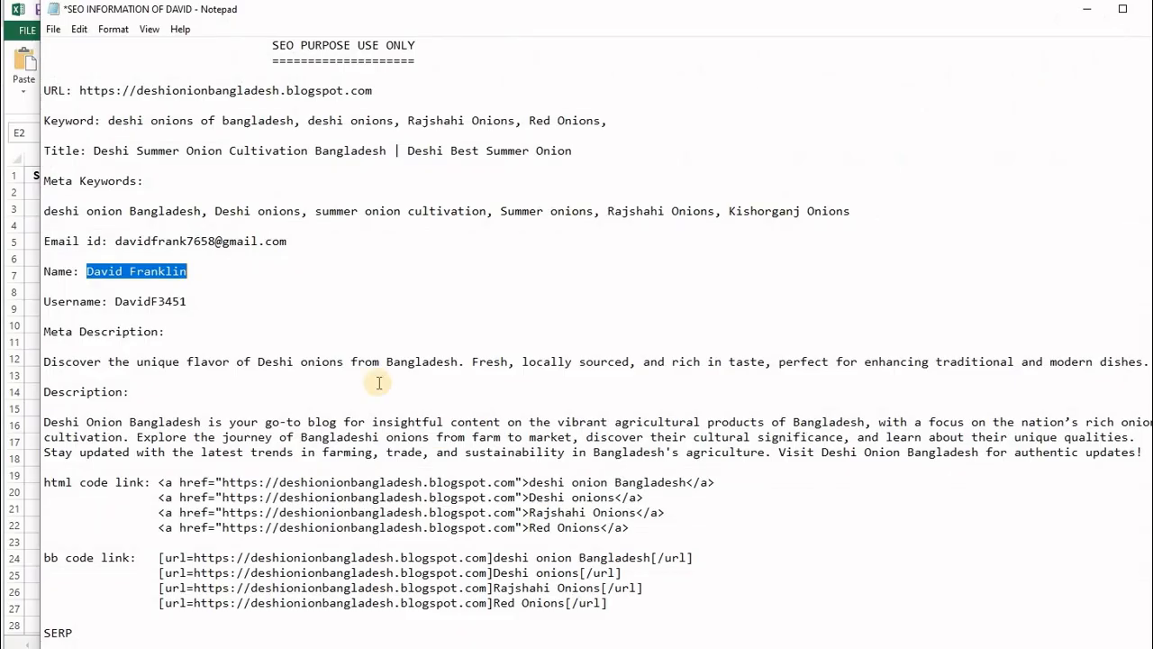
{"action": "left_click_drag", "start_coordinate": [115, 241], "coordinate": [286, 241]}
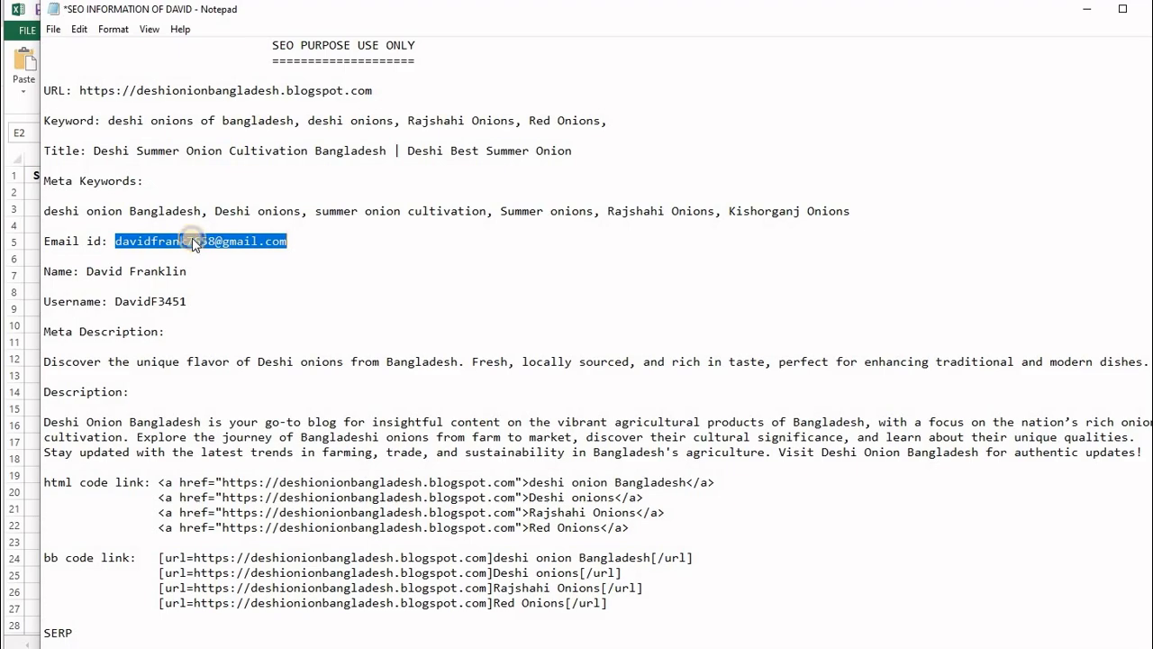
{"action": "right_click", "coordinate": [193, 243]}
{"action": "left_click", "coordinate": [271, 288]}
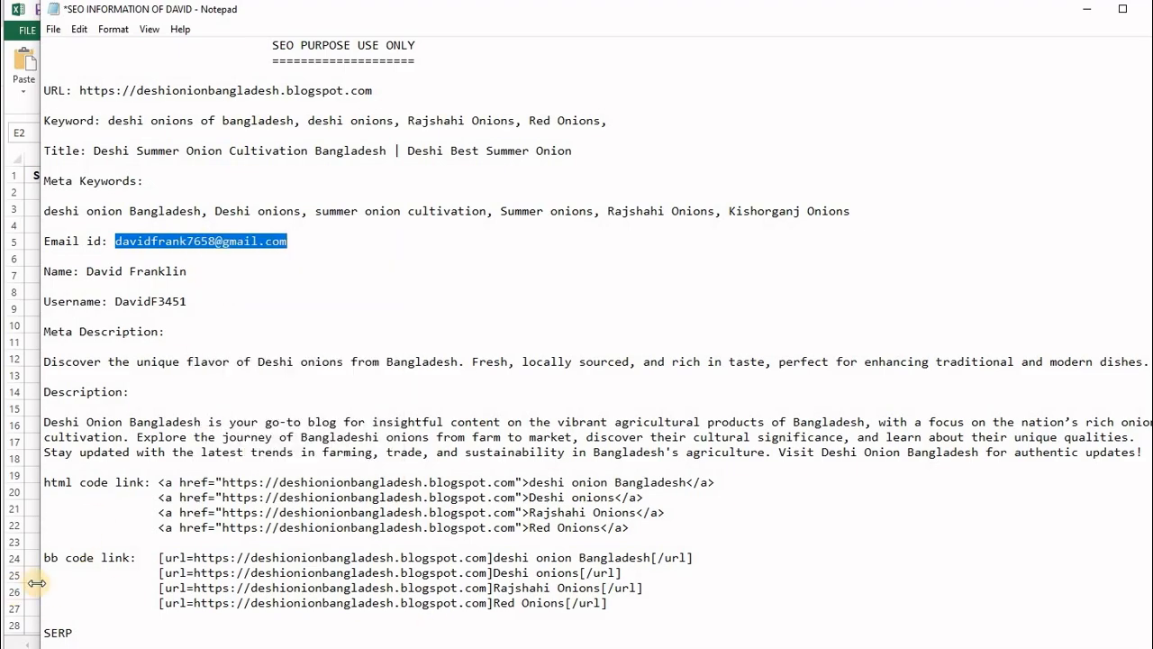
Return to the Excel workbook, paste the copied email address into cell E2, and fill it down through E4
{"action": "key", "text": "alt+Tab"}
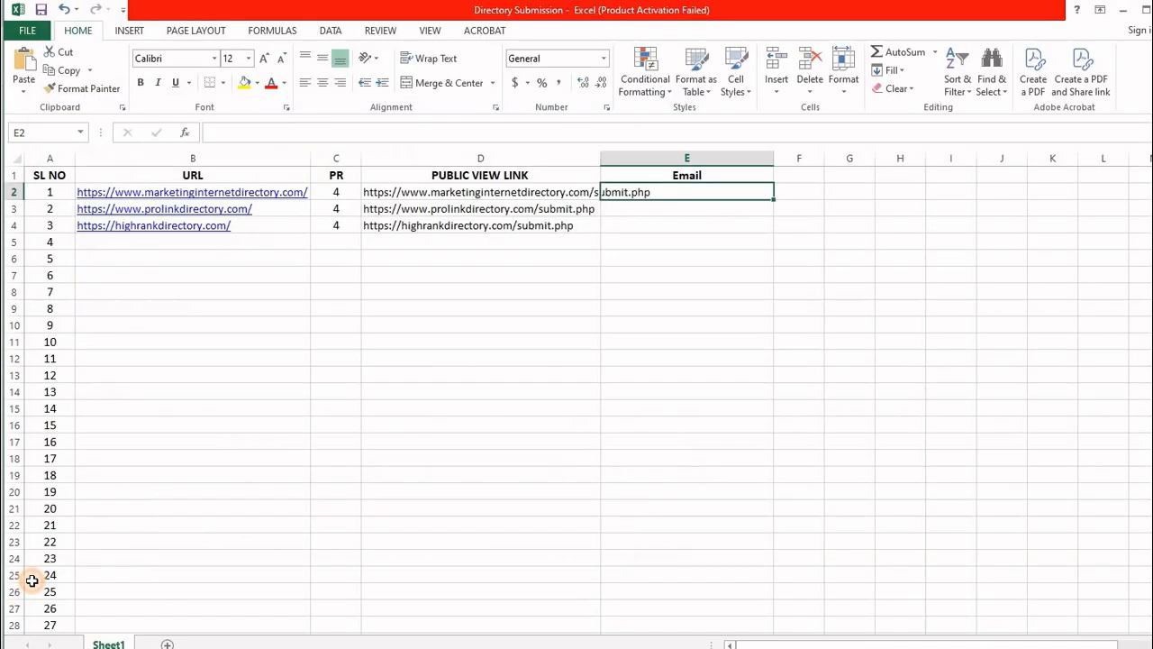
{"action": "right_click", "coordinate": [651, 191]}
{"action": "left_click", "coordinate": [682, 257]}
{"action": "left_click", "coordinate": [675, 222]}
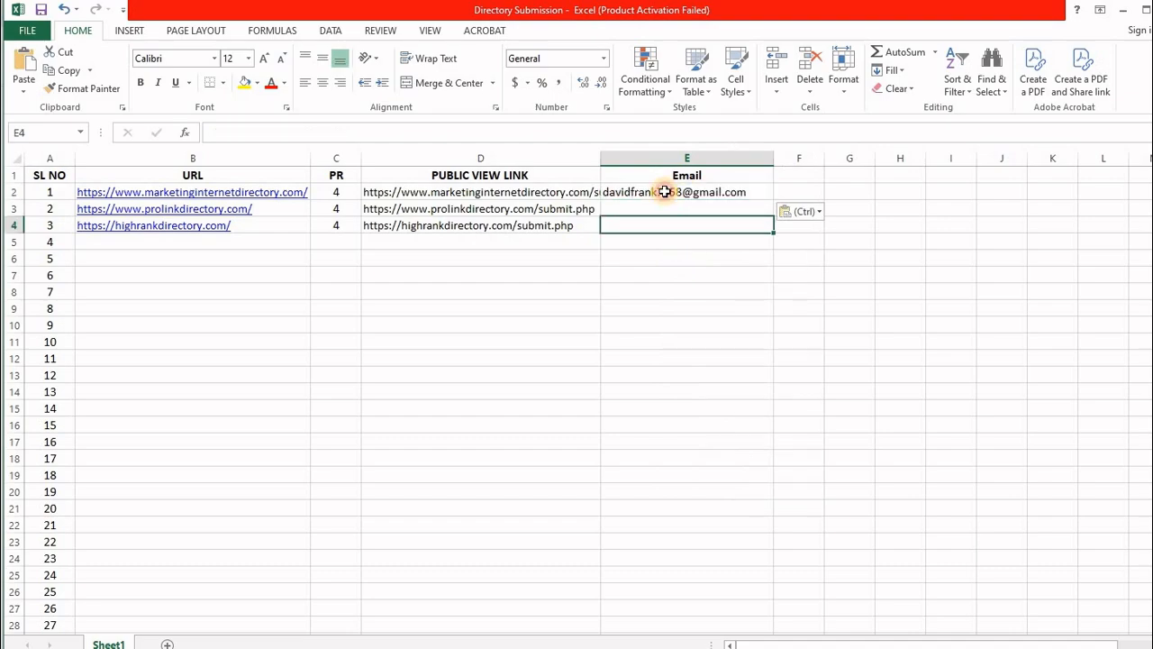
{"action": "left_click", "coordinate": [664, 191]}
{"action": "left_click_drag", "start_coordinate": [772, 199], "coordinate": [768, 233]}
{"action": "left_click", "coordinate": [690, 267]}
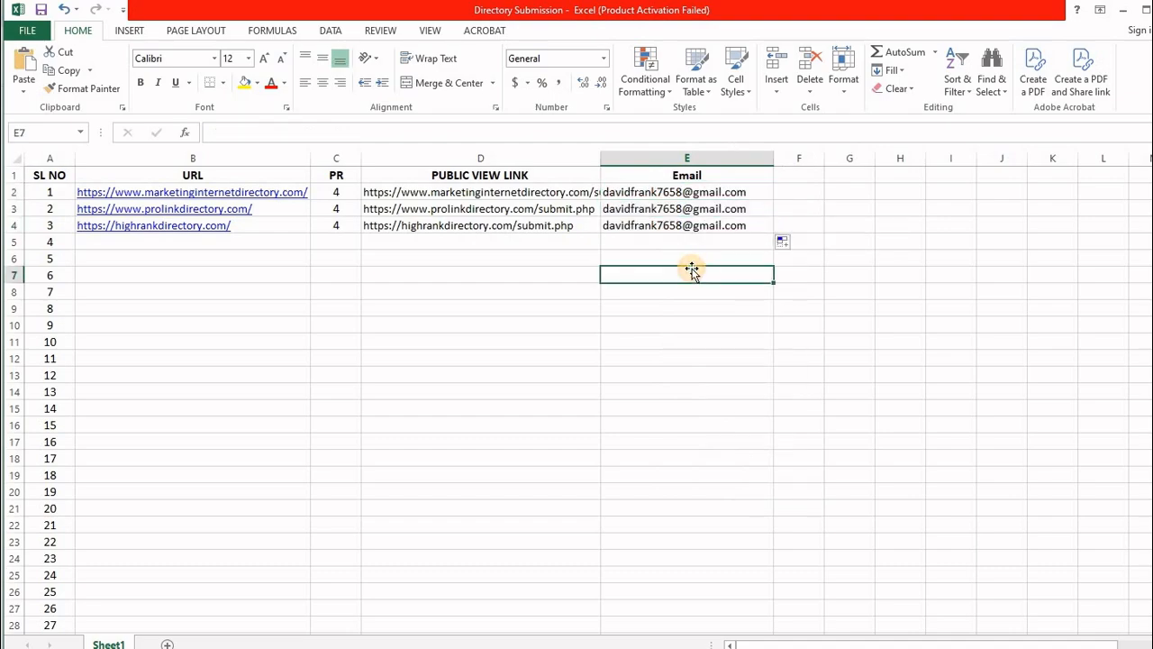
{"action": "left_click", "coordinate": [428, 240]}
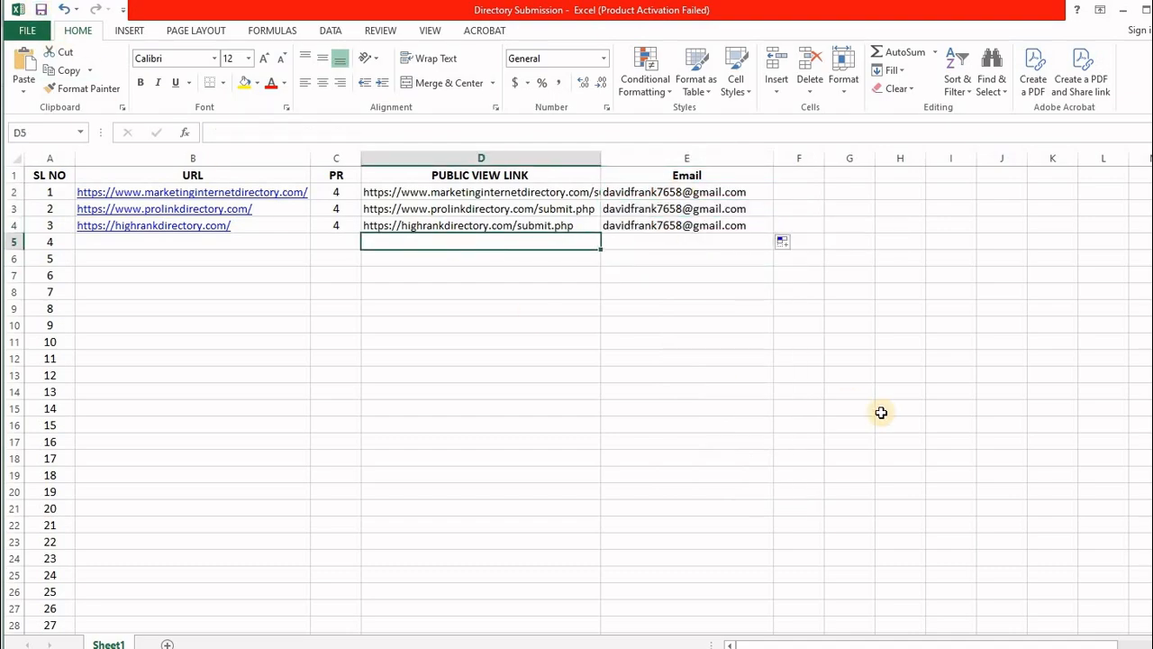